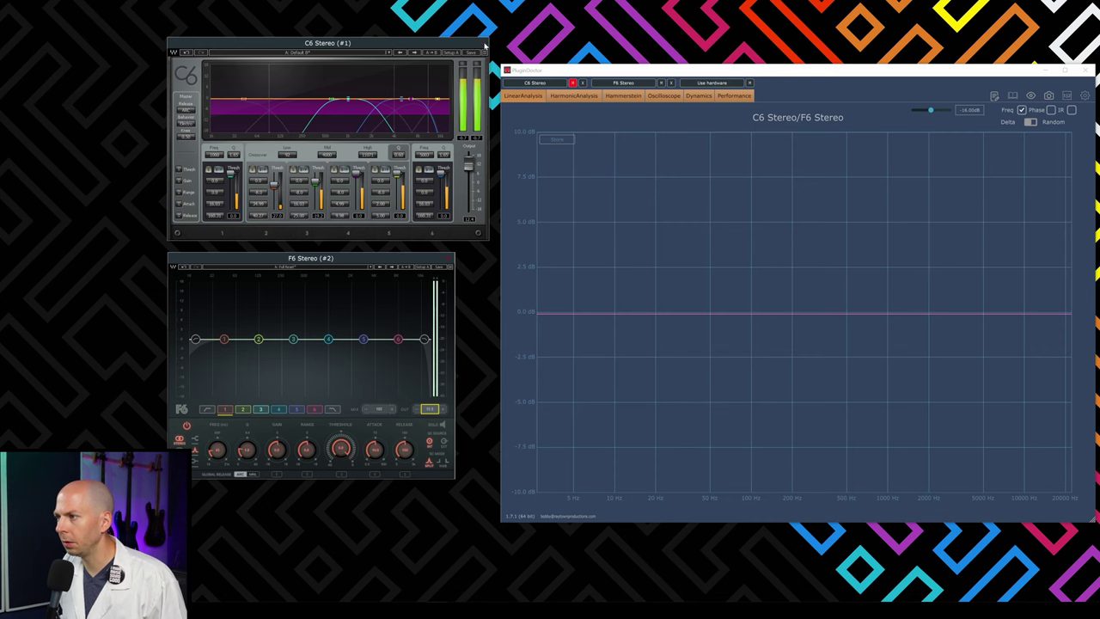
- Close the C6 Stereo plugin window, leaving F6 Stereo beside Plugin Doctor
click(485, 45)
- Boost F6 band 3 then reset it to 0 dB, switch the graph to phase, and boost band 2
drag(388, 254, 403, 183)
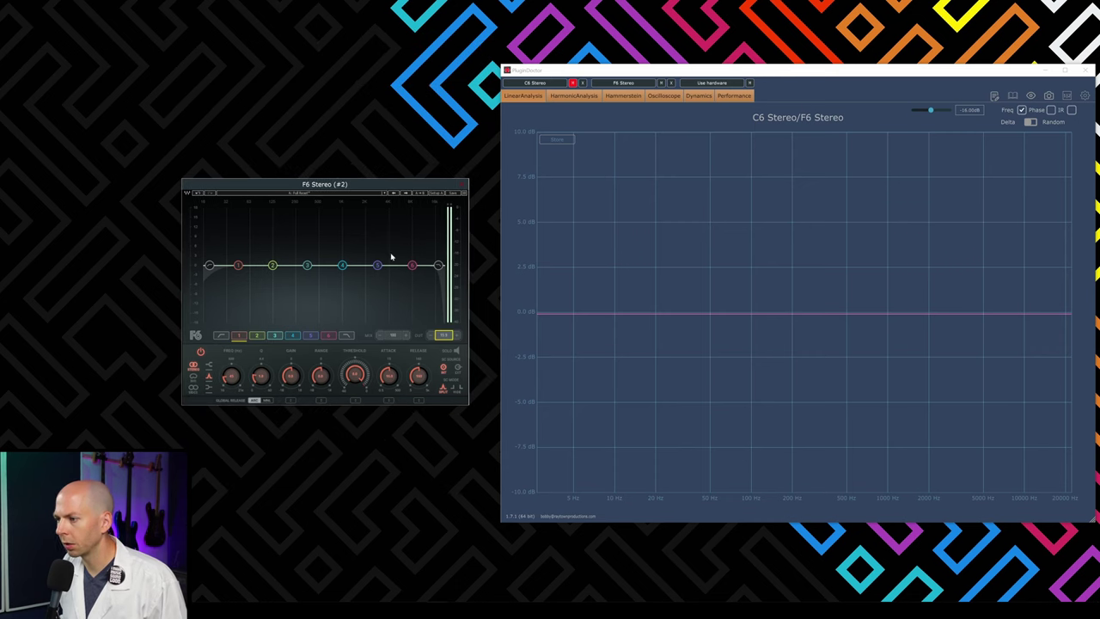
drag(306, 265, 329, 249)
click(290, 375)
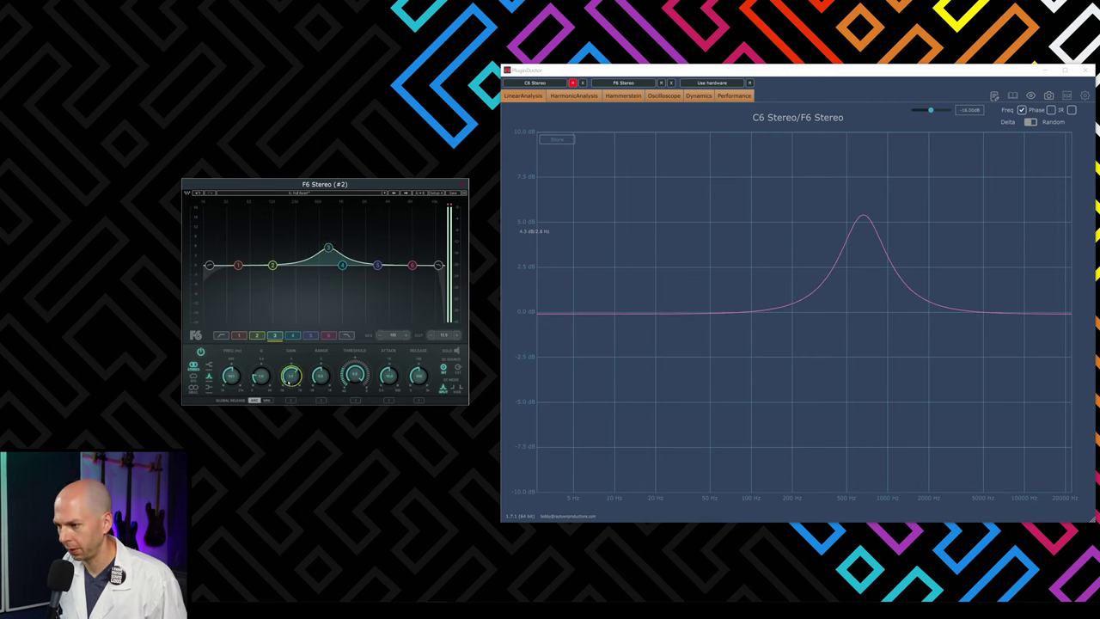
text(0)
key(Return)
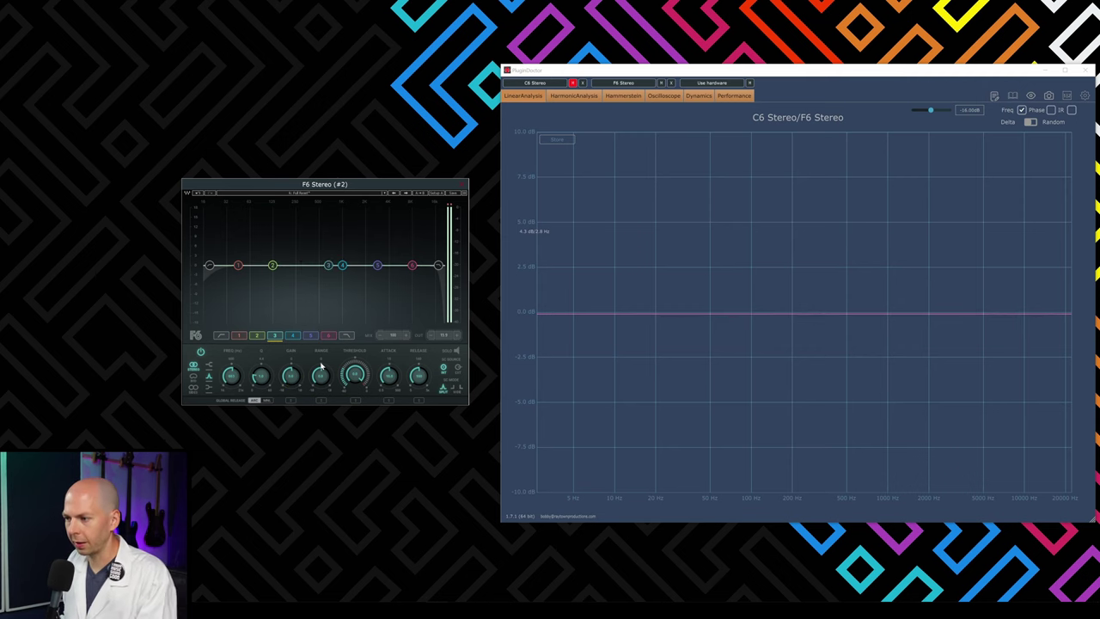
click(1052, 111)
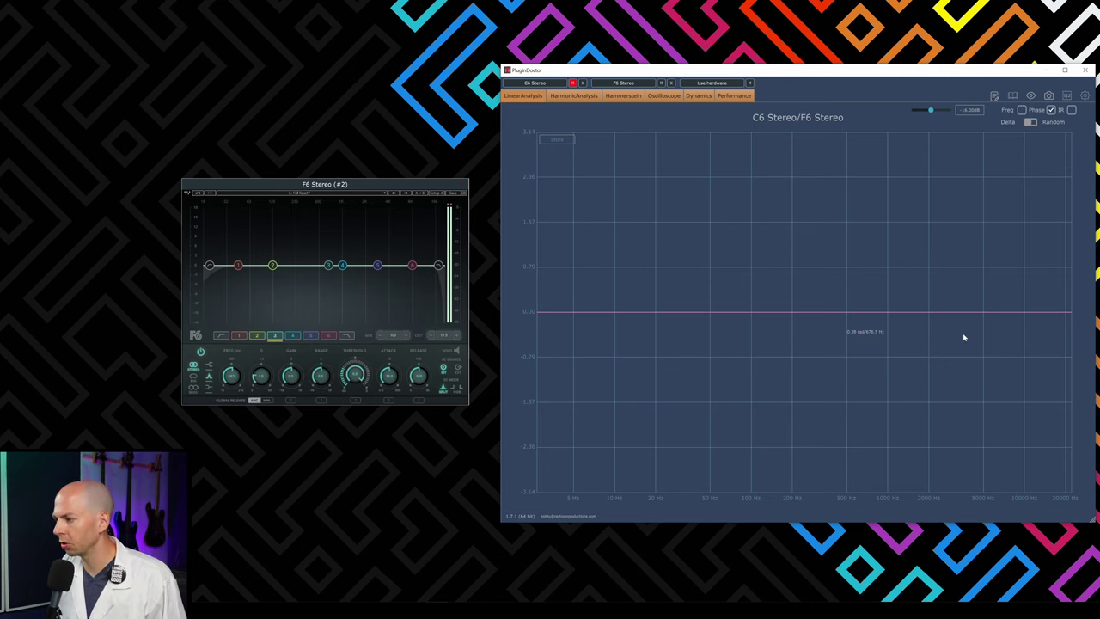
drag(271, 267, 282, 228)
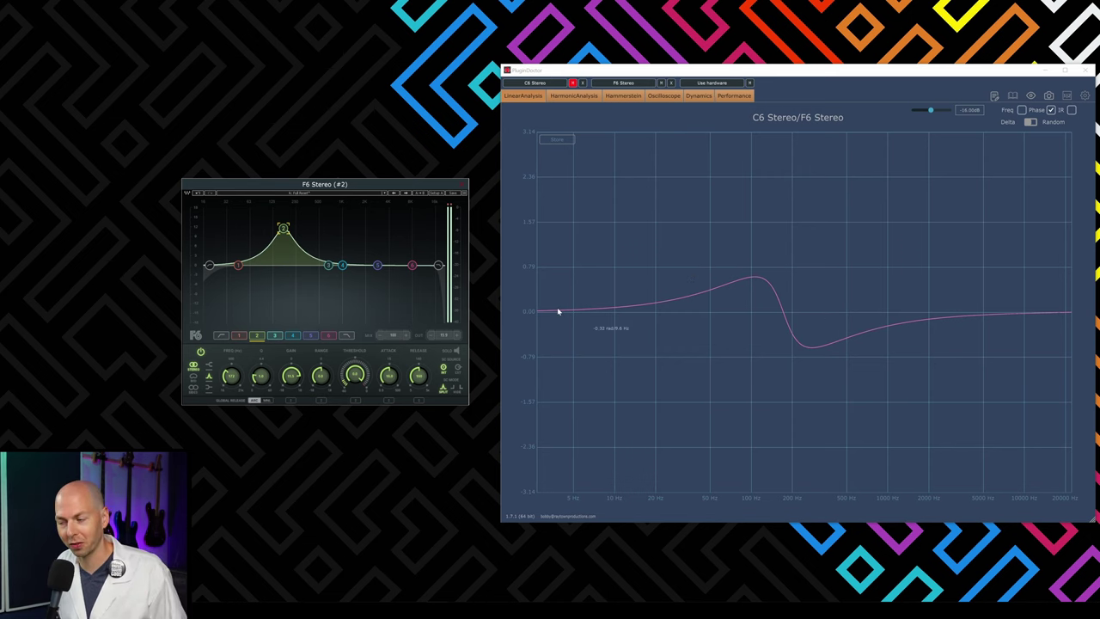
- Bypass F6, re-enable C6 in the chain, and lower a C6 mid-band and high-band setting
click(660, 82)
drag(409, 157, 409, 196)
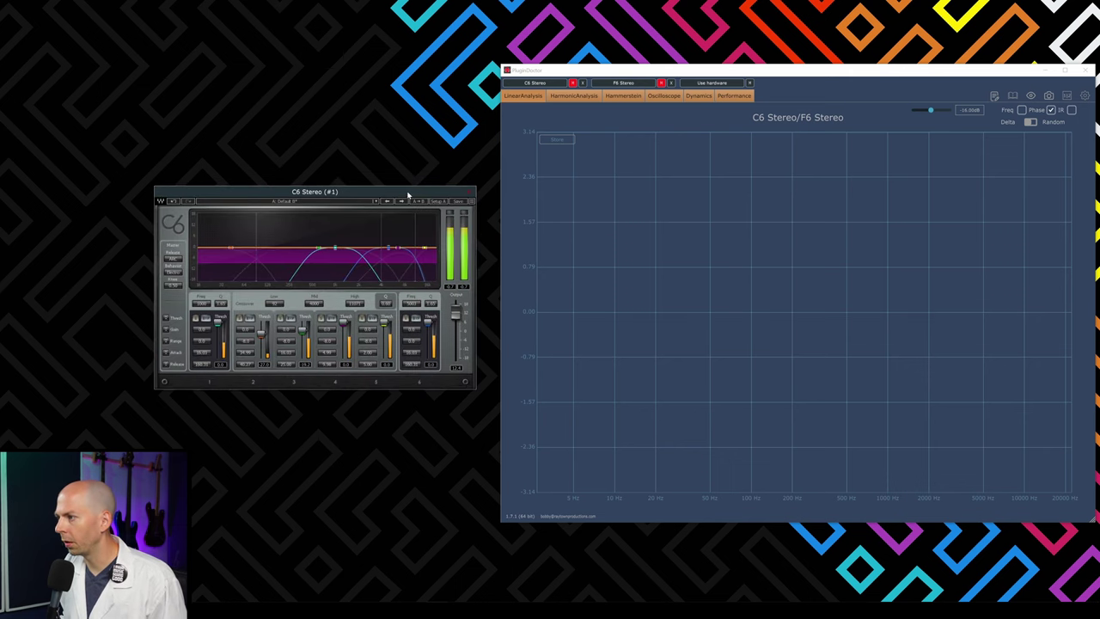
click(1028, 111)
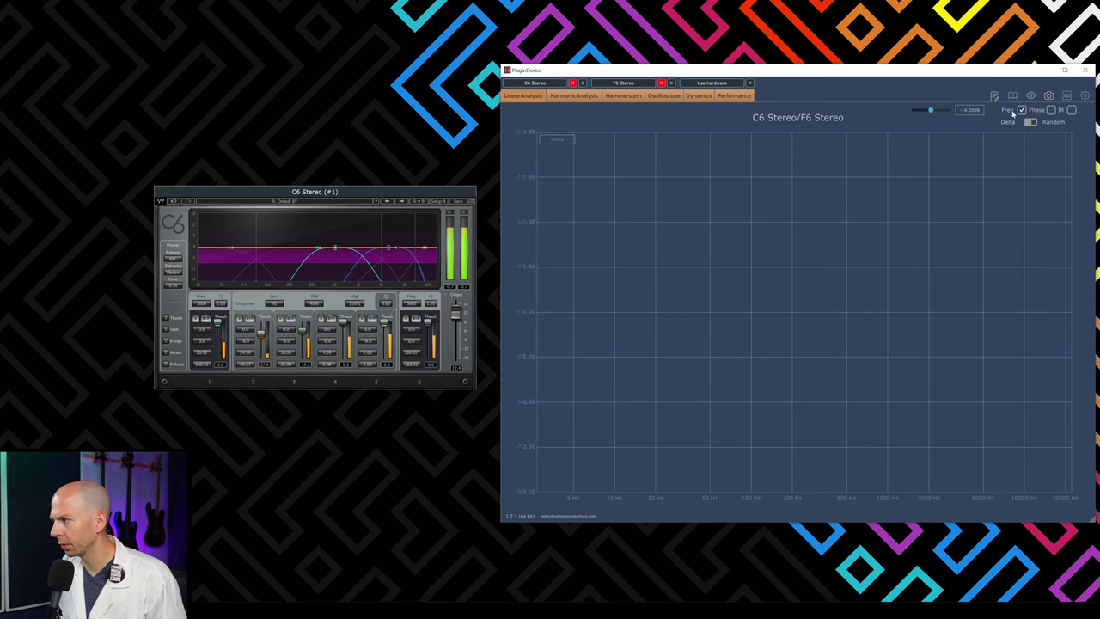
click(572, 82)
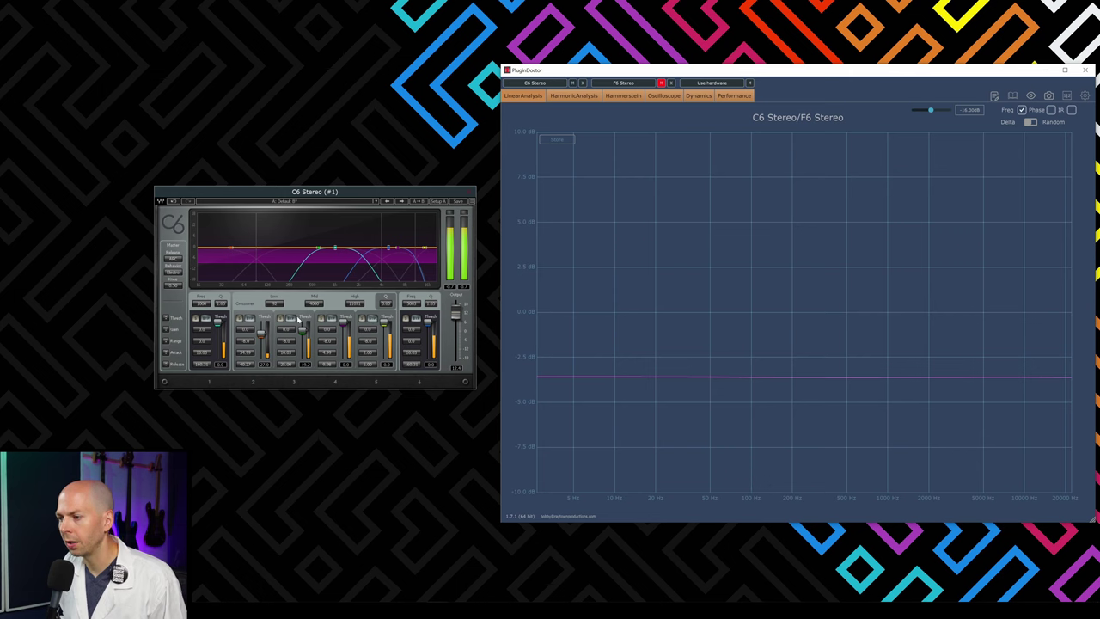
drag(299, 320, 286, 343)
drag(347, 326, 347, 342)
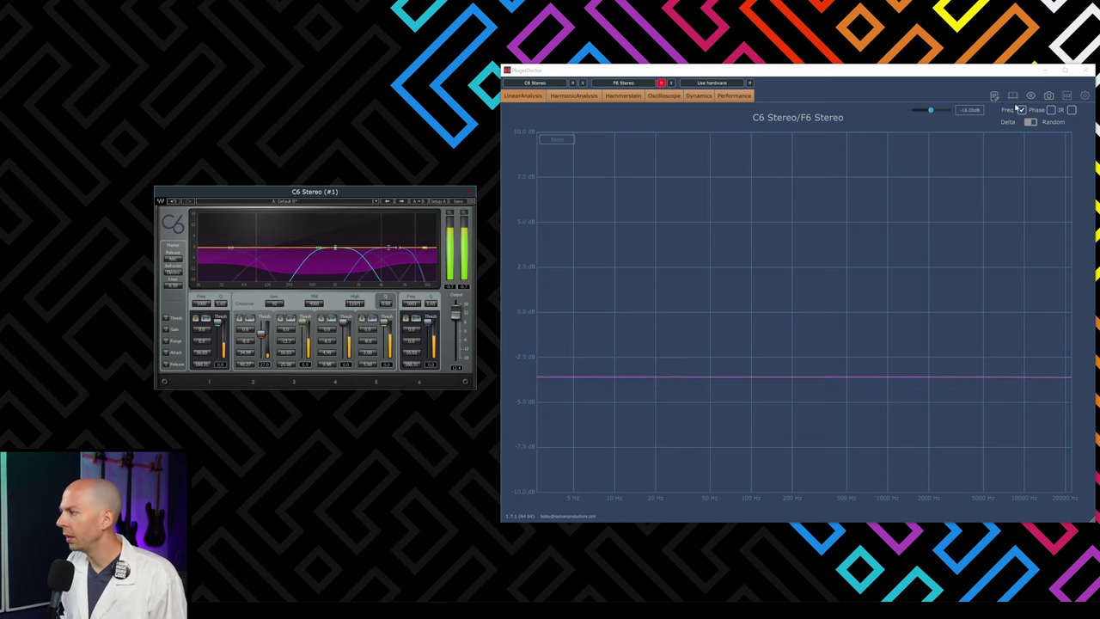
- Show the phase graph and bypass all six C6 bands
click(1050, 110)
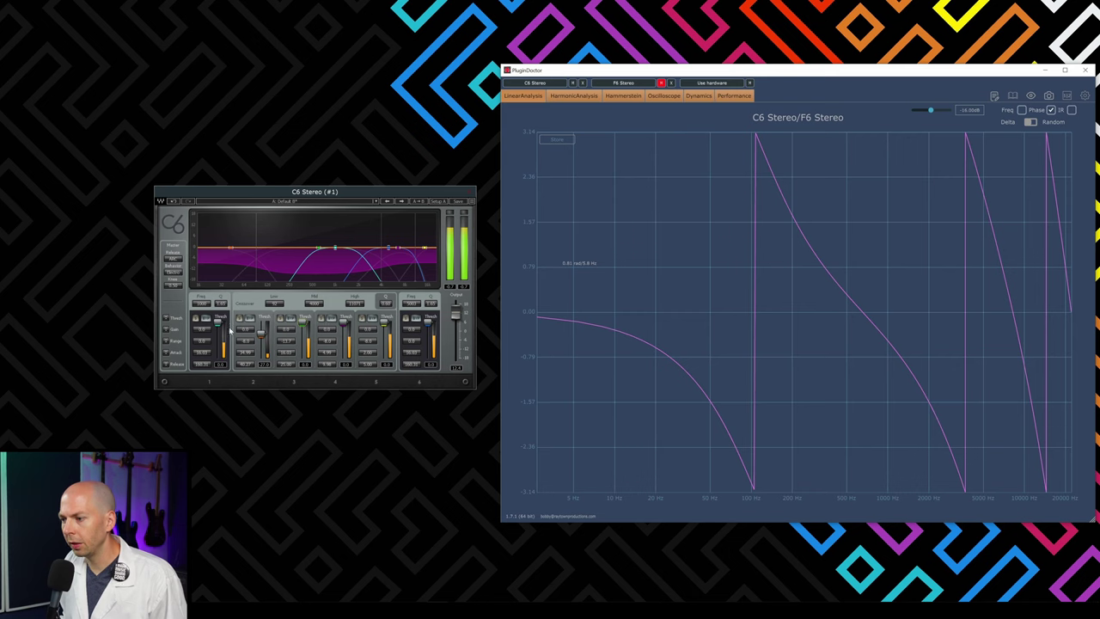
click(207, 319)
click(248, 318)
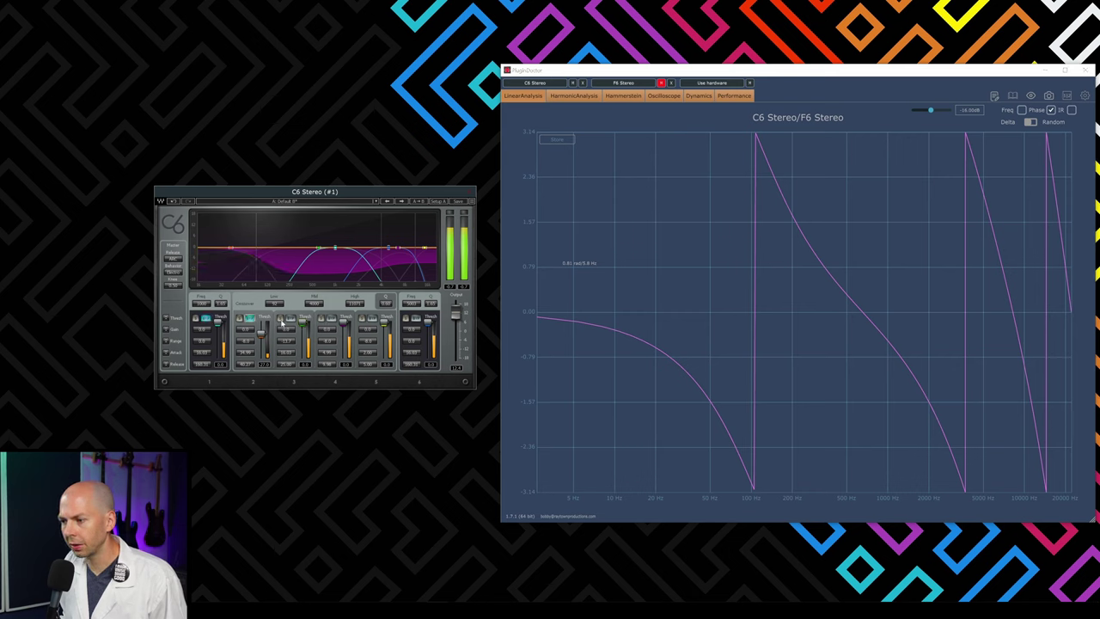
click(290, 319)
click(331, 319)
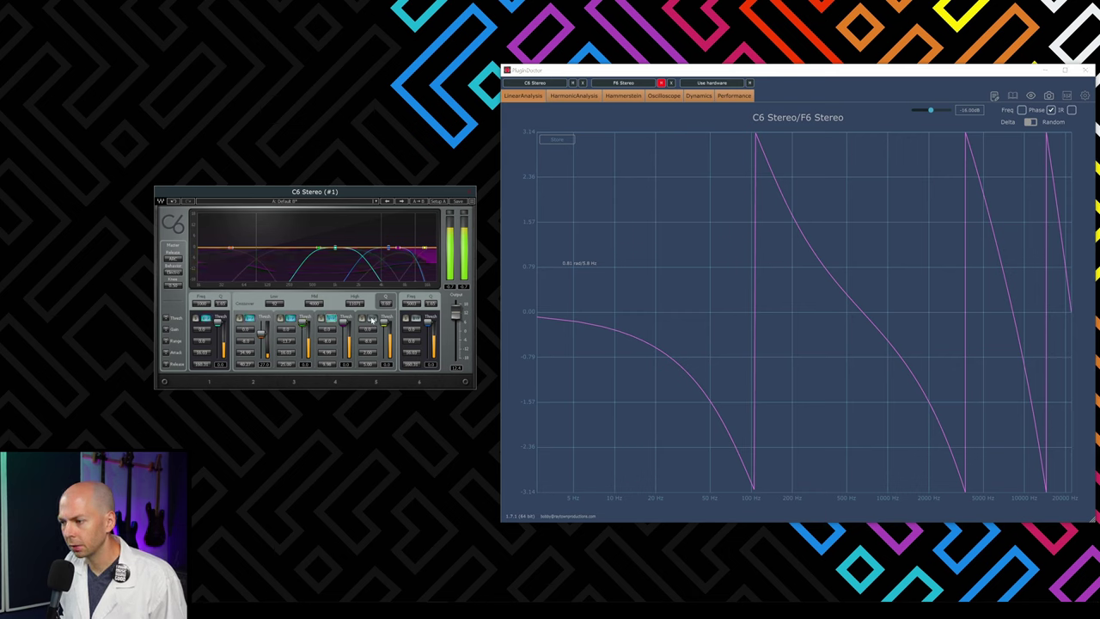
click(371, 318)
click(416, 318)
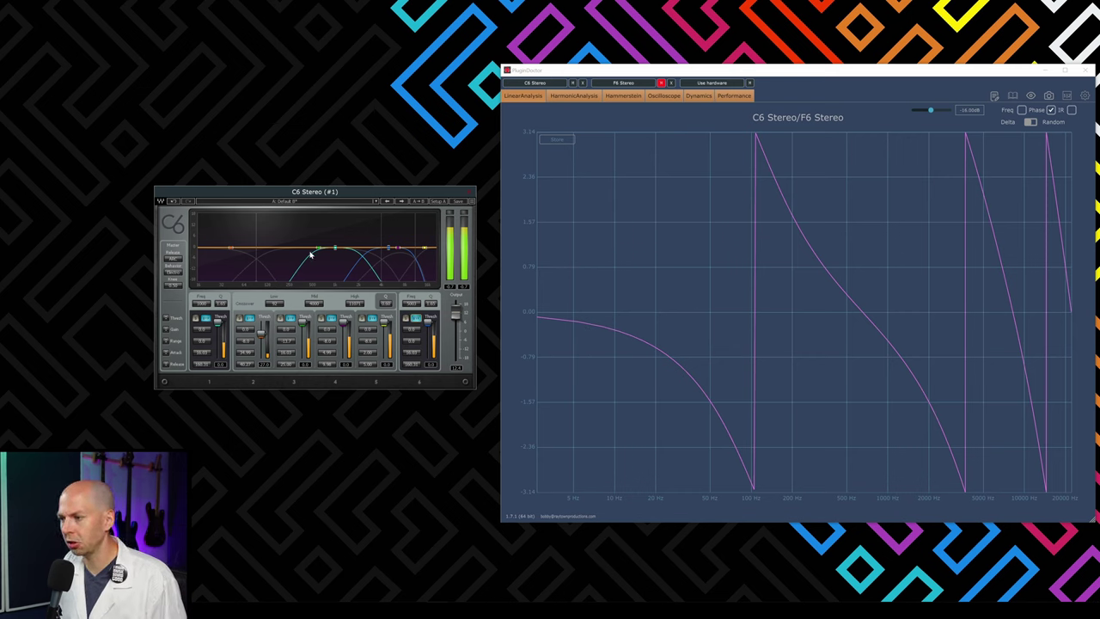
- Lower C6's low and mid crossover frequencies
drag(273, 302, 273, 316)
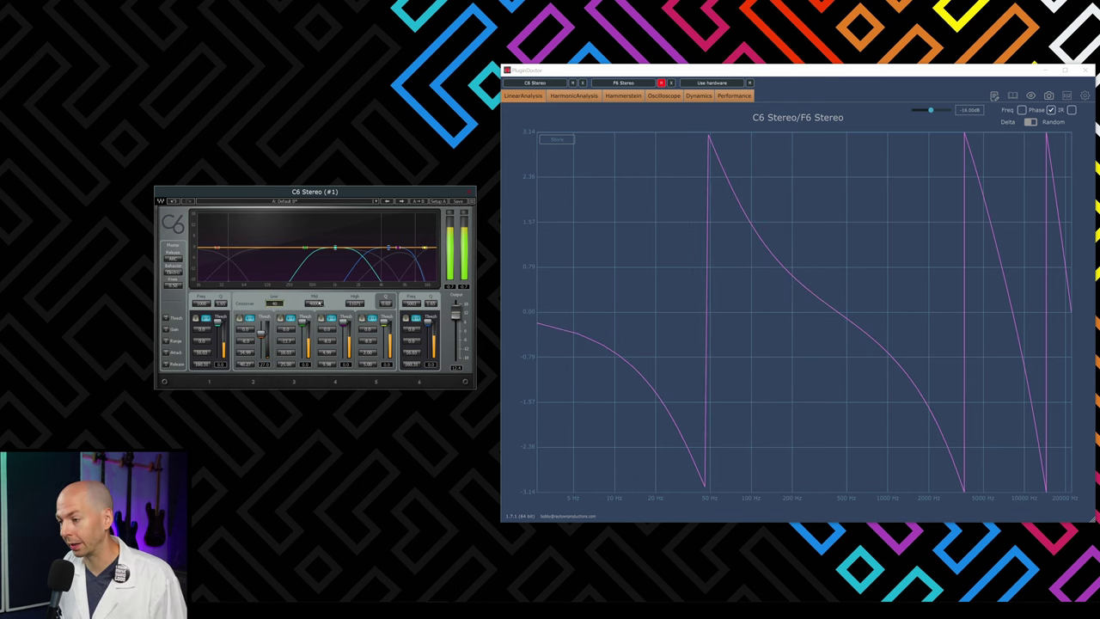
drag(315, 304, 314, 316)
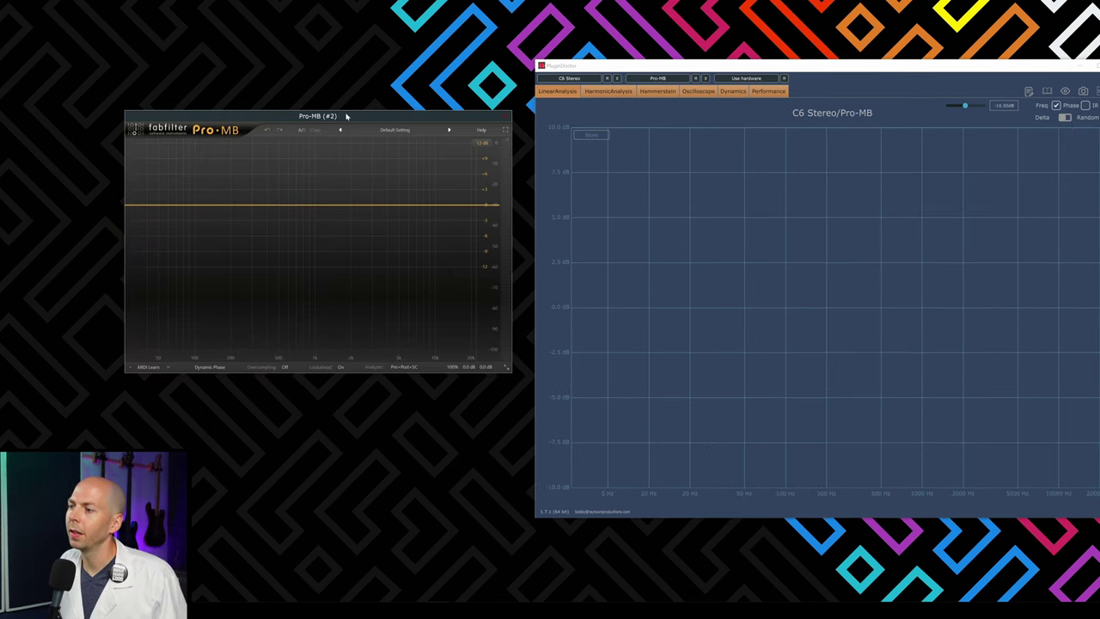
- Add four Pro-MB bands spread from the lows through the mids
drag(346, 115, 340, 128)
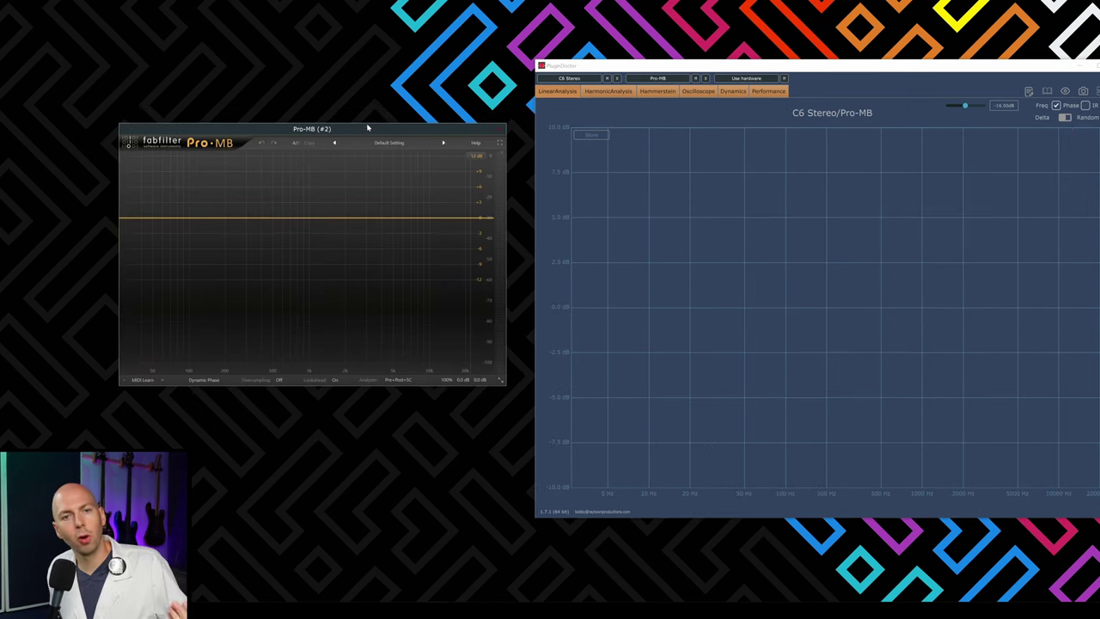
click(159, 218)
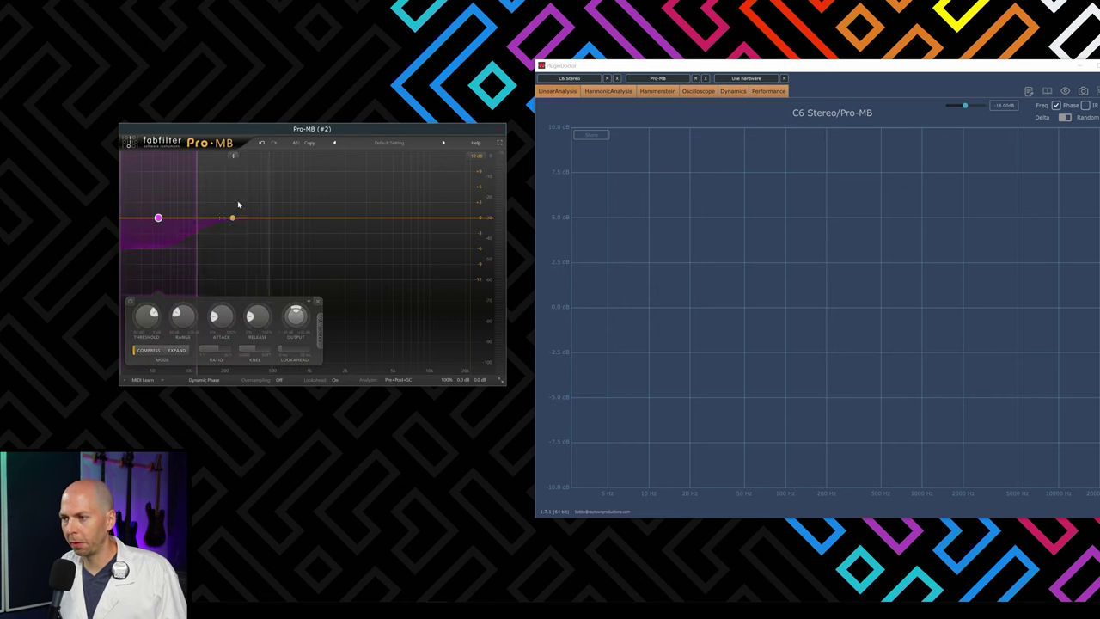
click(233, 218)
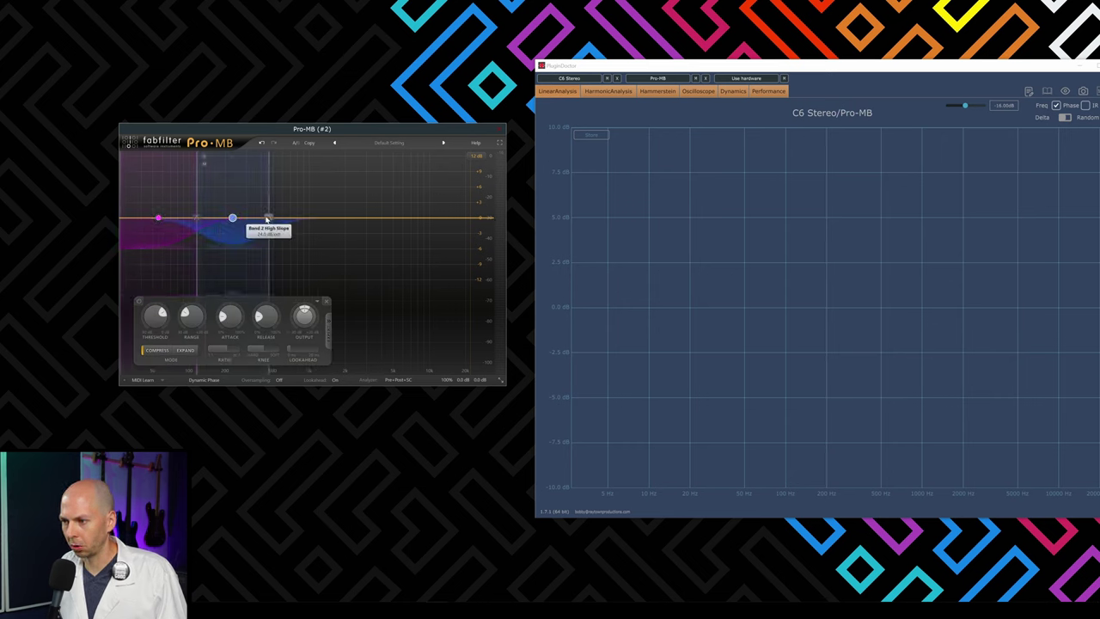
click(305, 218)
click(377, 218)
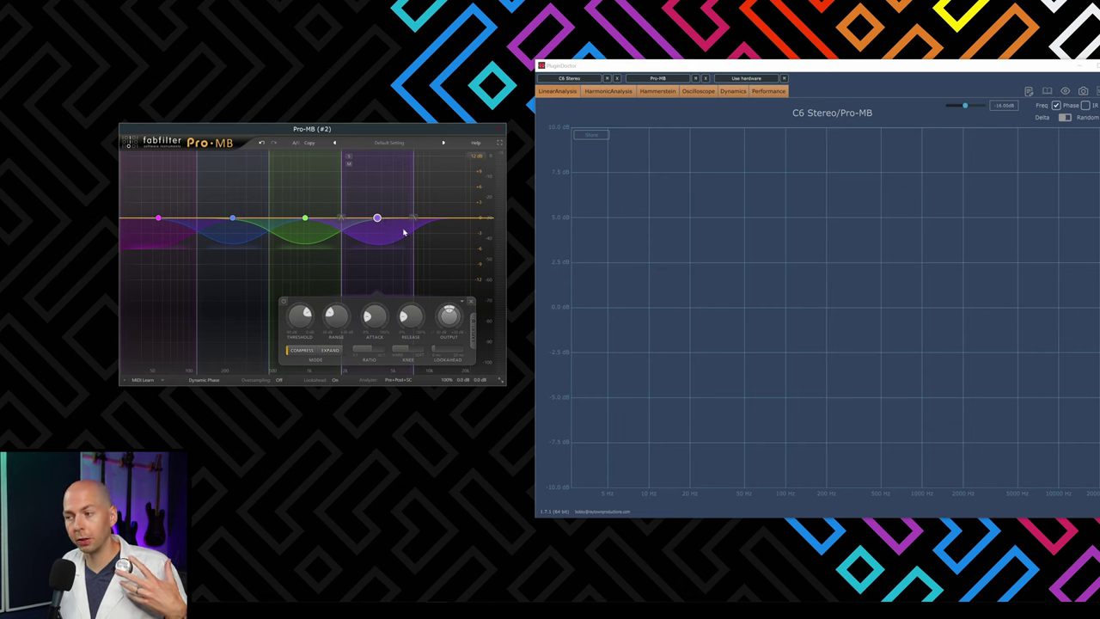
mouse_move(230, 219)
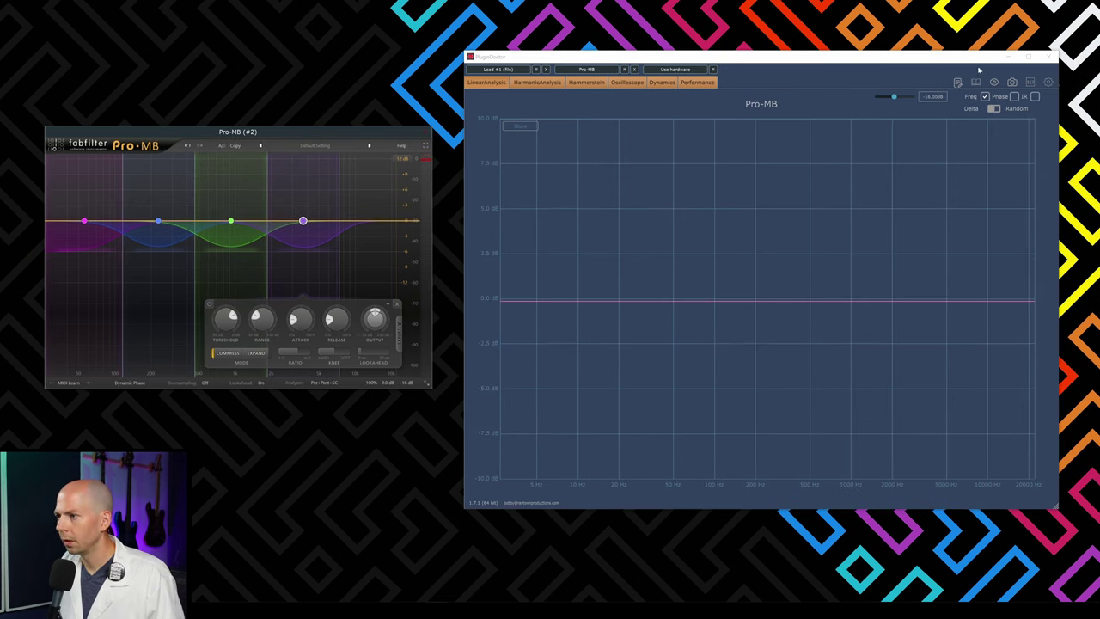
- Graph phase, add a fifth Pro-MB band in the highs, and set Pro-MB to Minimum Phase
click(1015, 97)
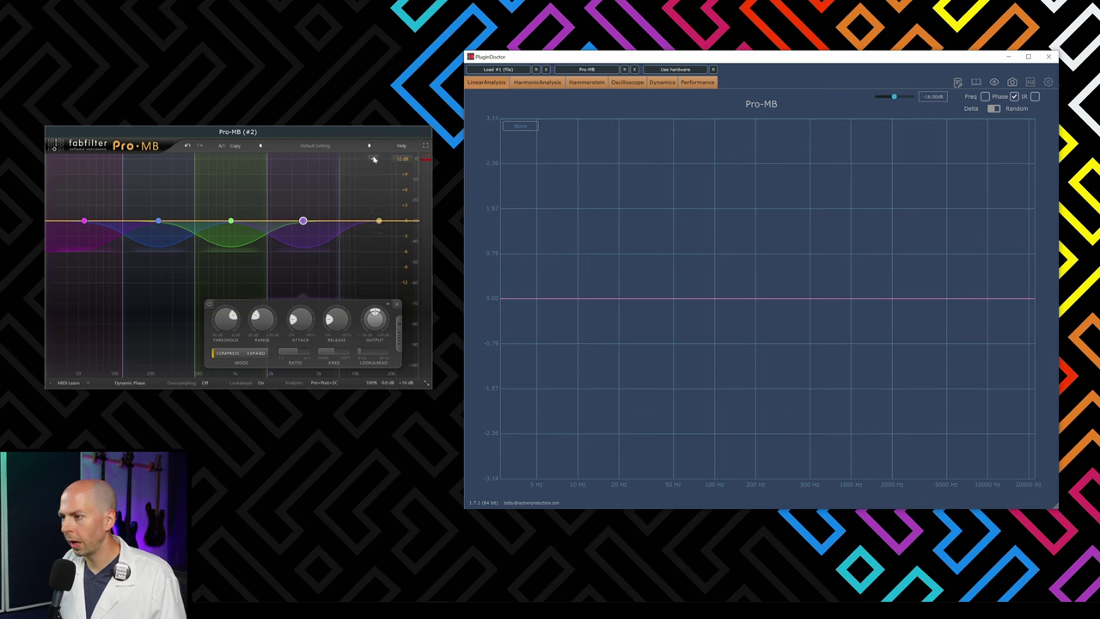
click(377, 167)
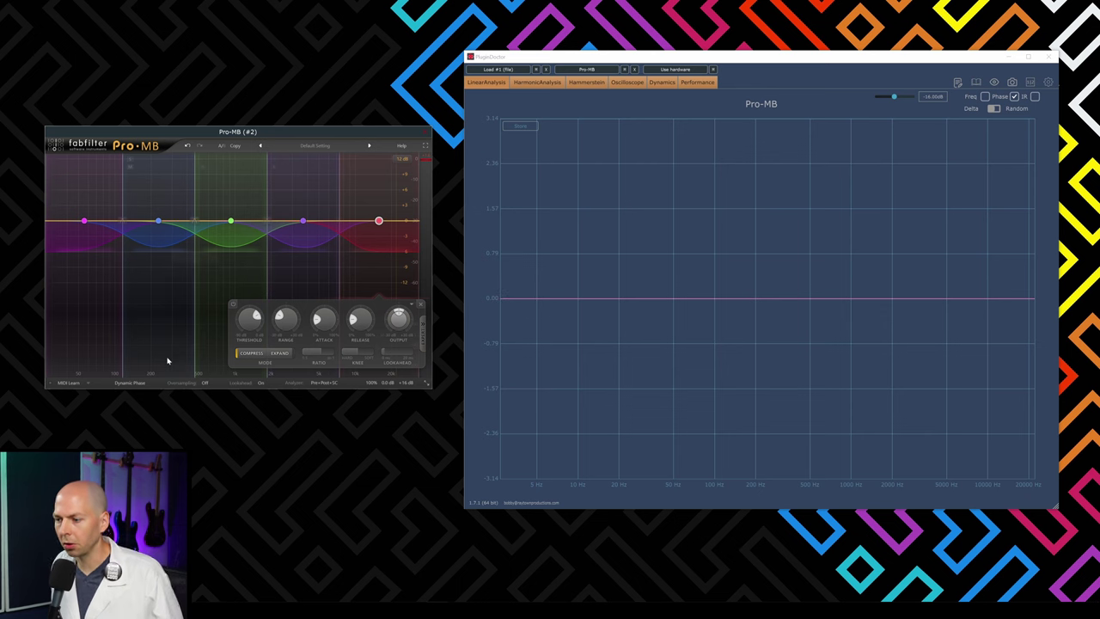
mouse_move(130, 383)
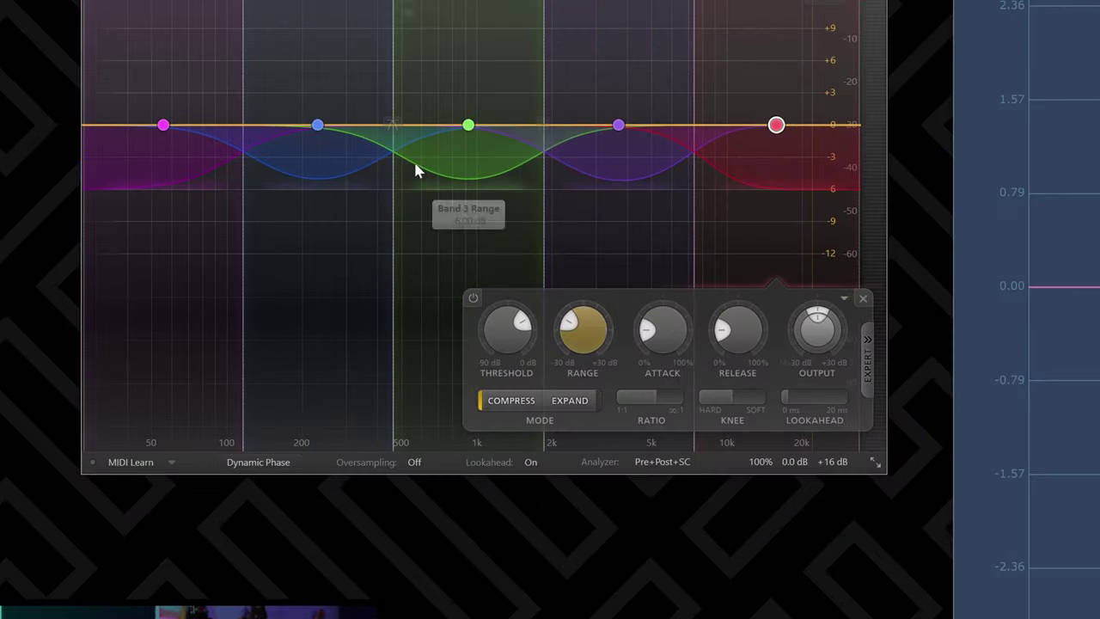
click(284, 463)
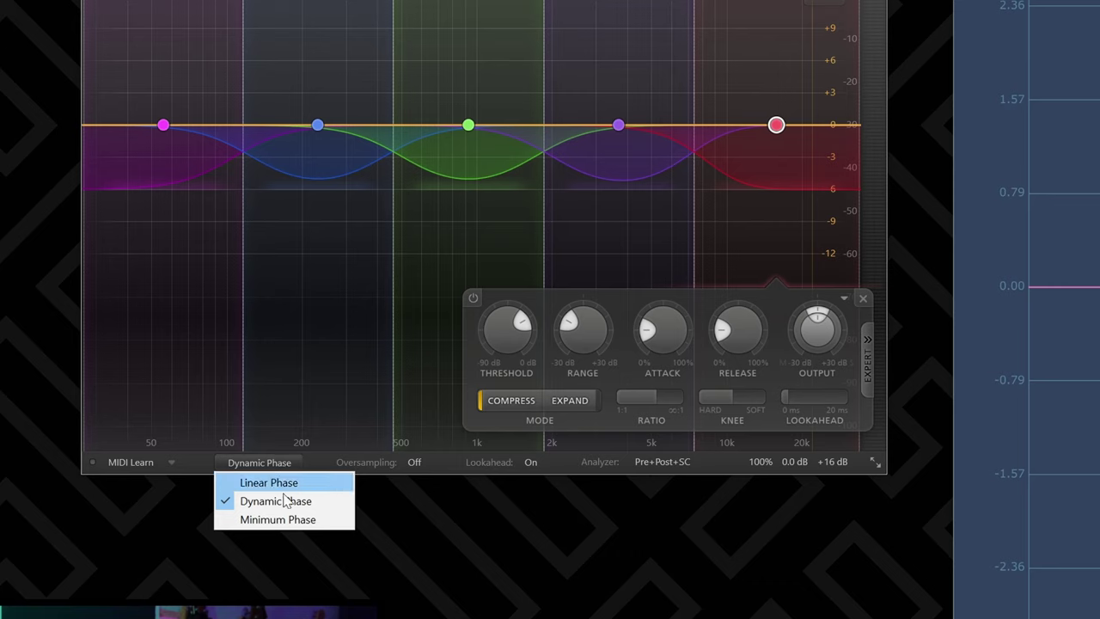
key(Up)
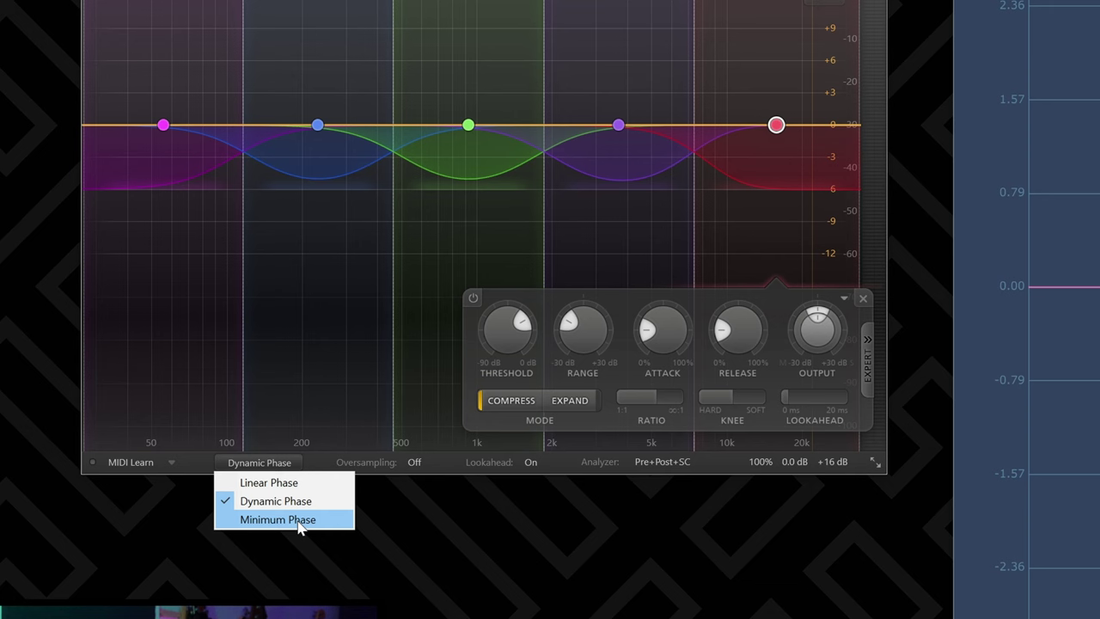
click(297, 518)
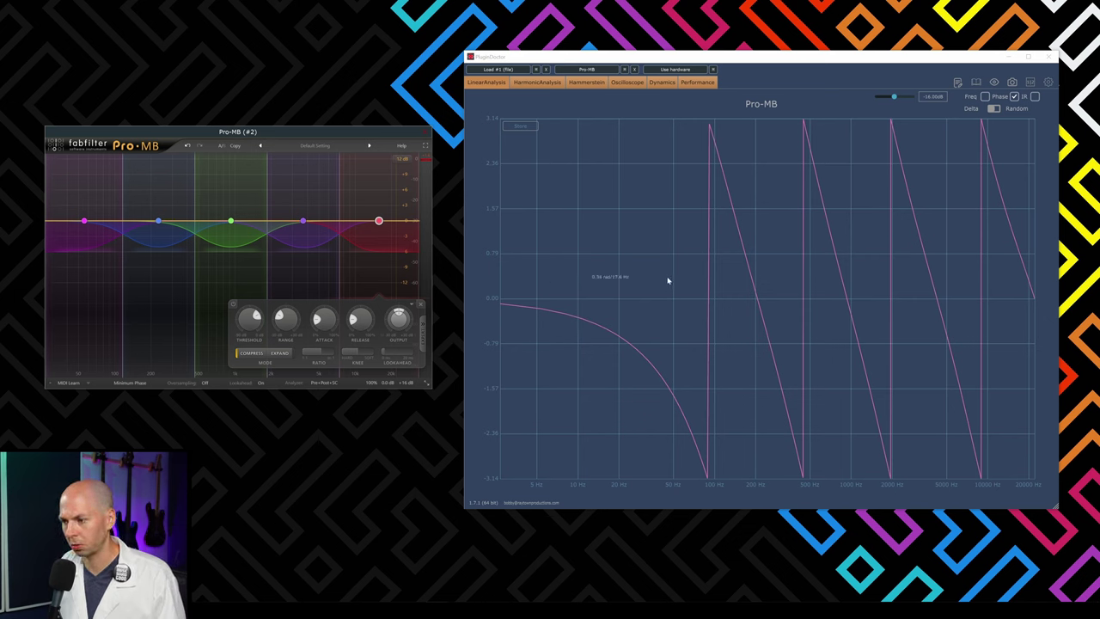
- Switch Pro-MB's processing mode back to Dynamic Phase
click(131, 382)
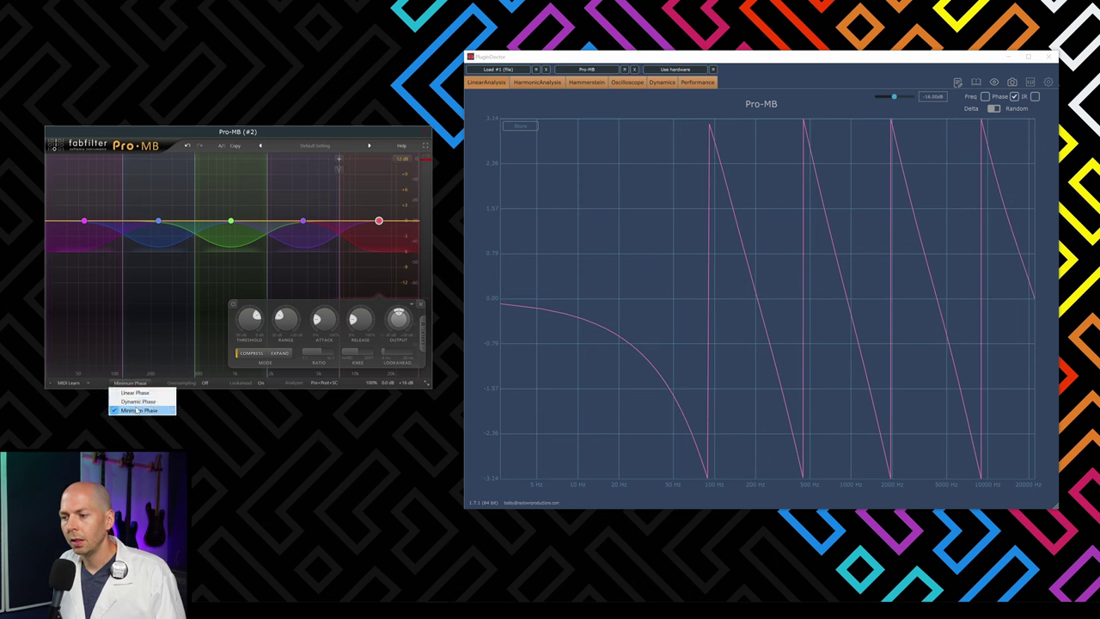
click(137, 401)
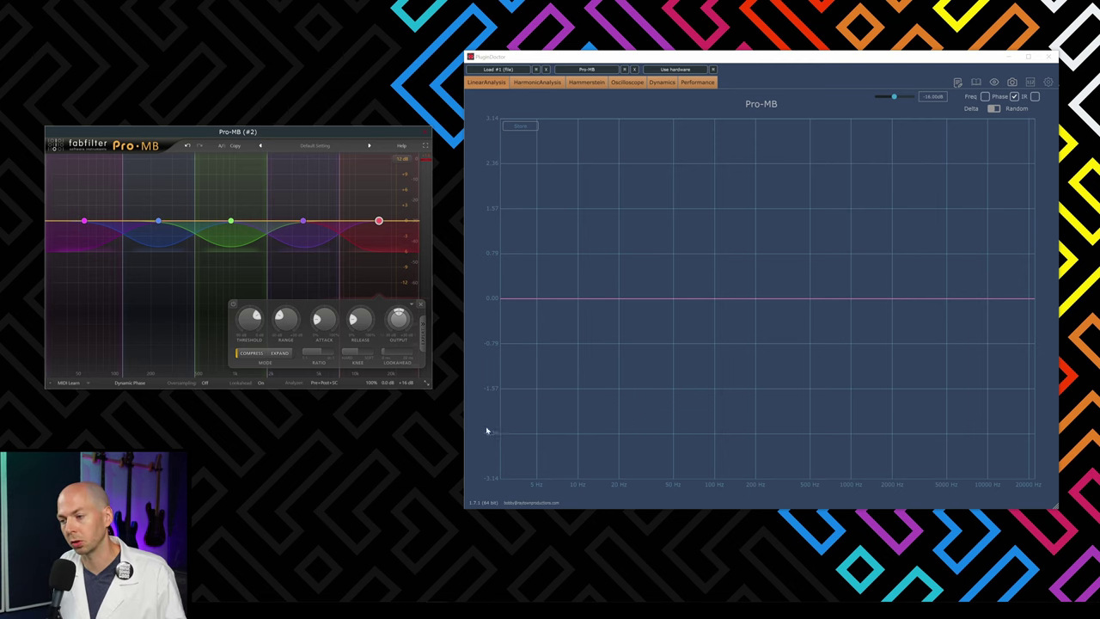
- Try Pro-MB in Linear Phase mode, then set it to Minimum Phase
click(143, 387)
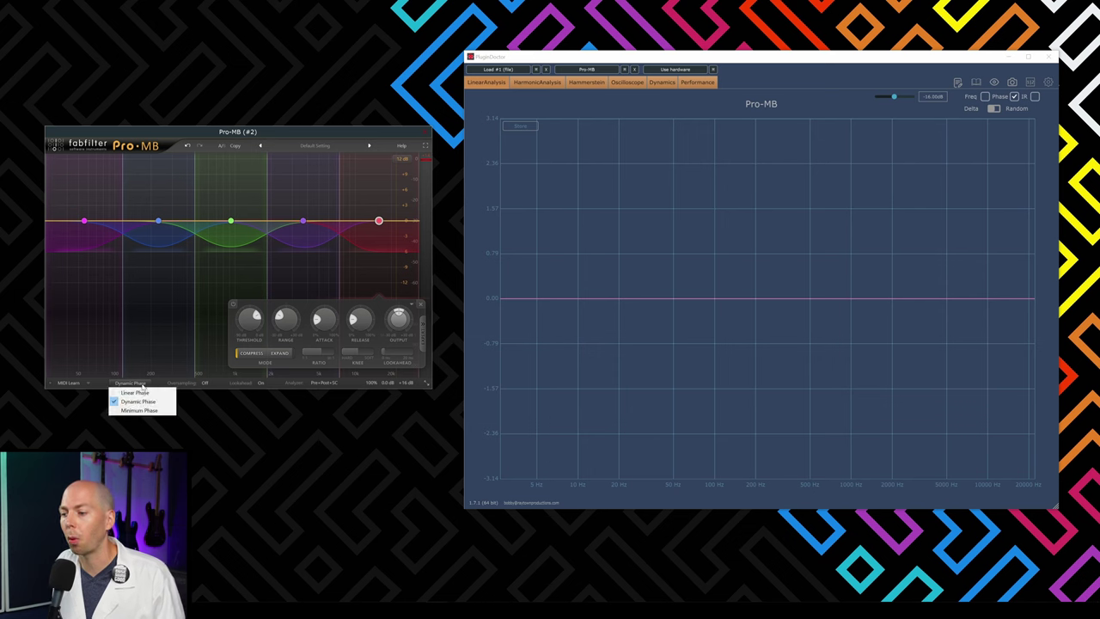
click(144, 404)
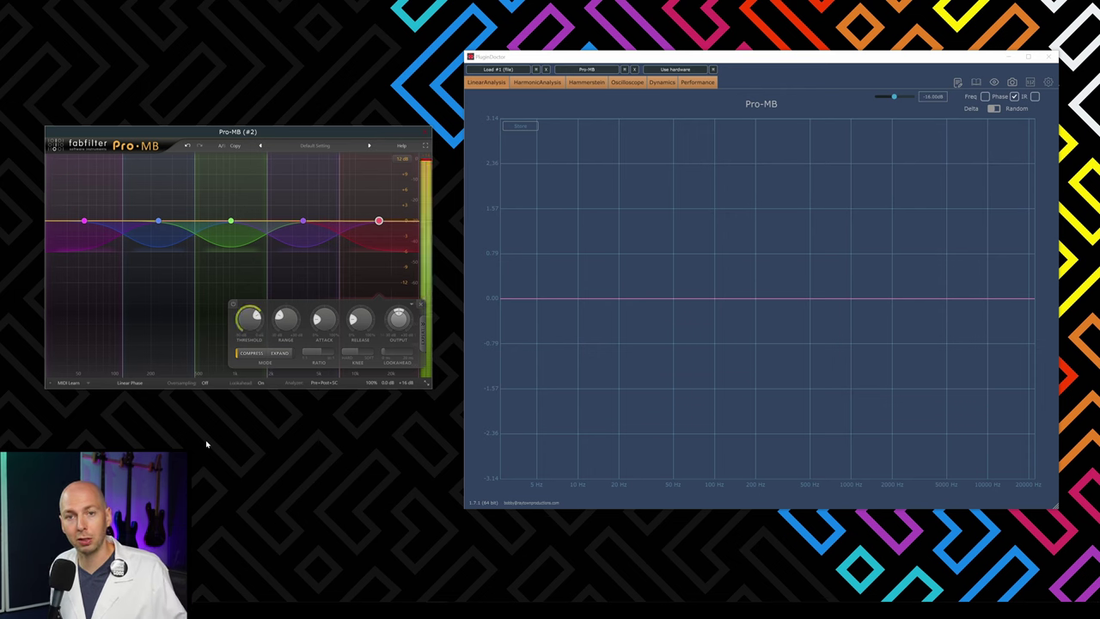
click(130, 383)
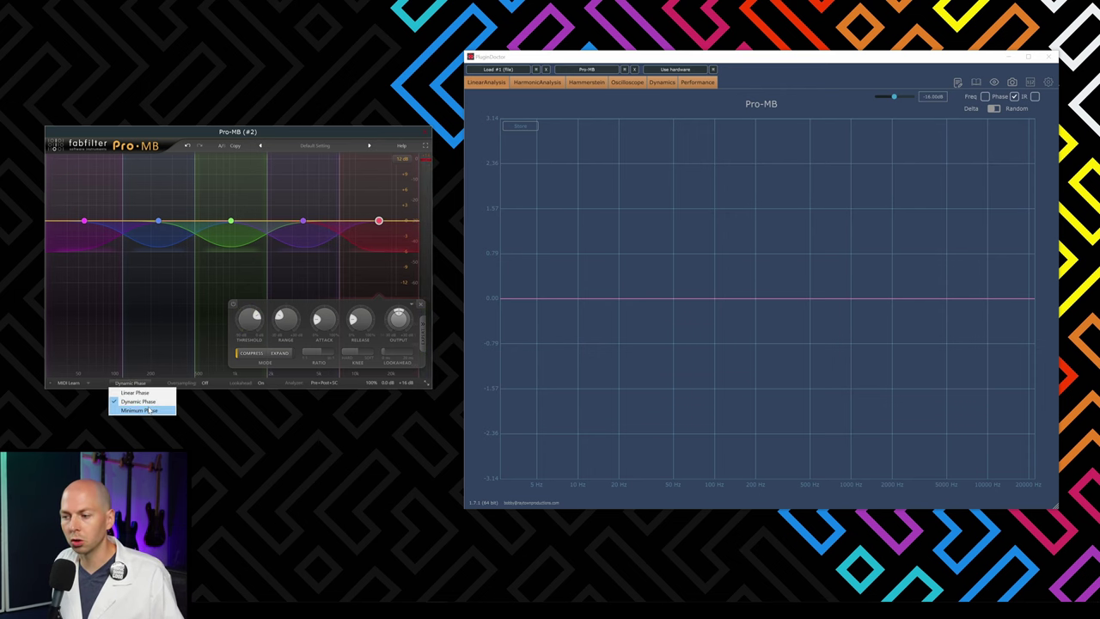
click(142, 406)
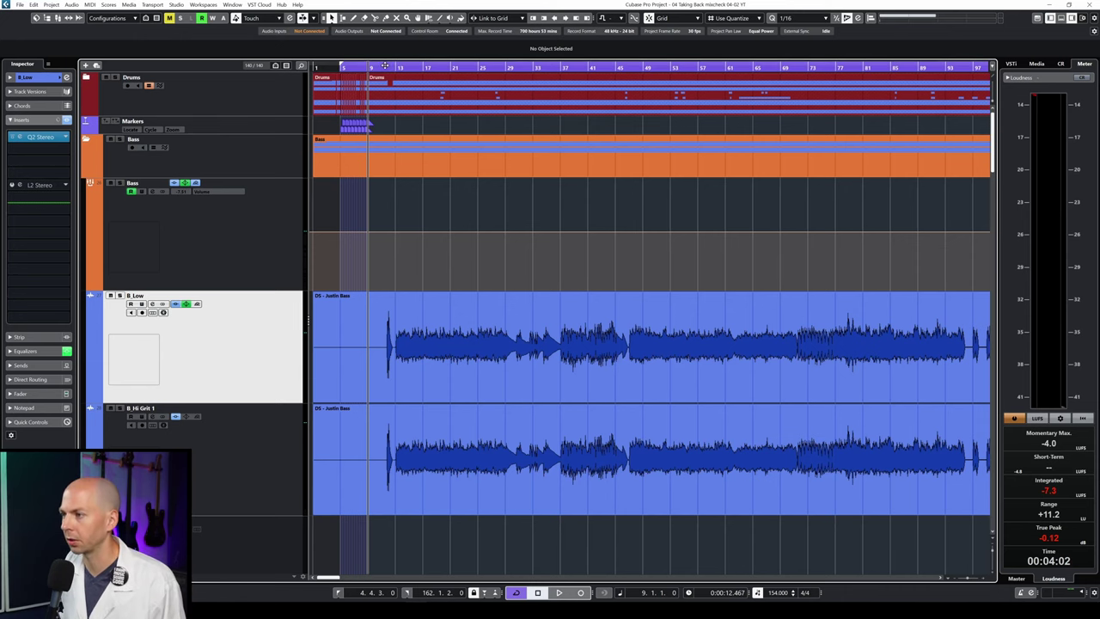
- Start playback of the Cubase project from around bar 11
double_click(385, 66)
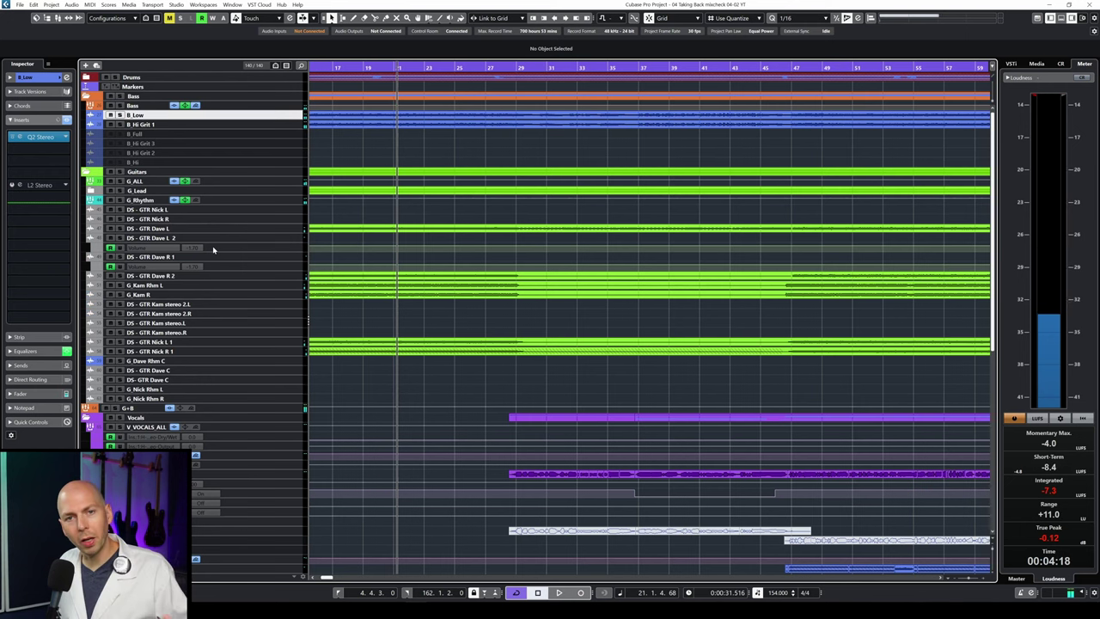
- Zoom out to bars 1–35, play from bars 13 and 31, and select V_Main Print 2-01
drag(353, 76, 225, 275)
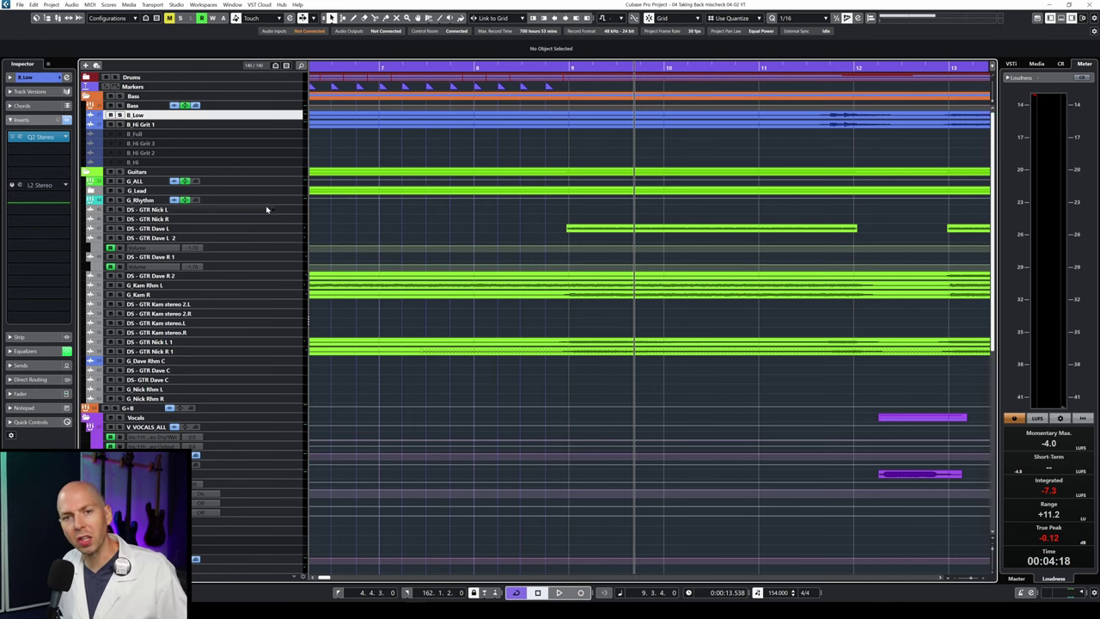
key(g)
key(g)
key(g)
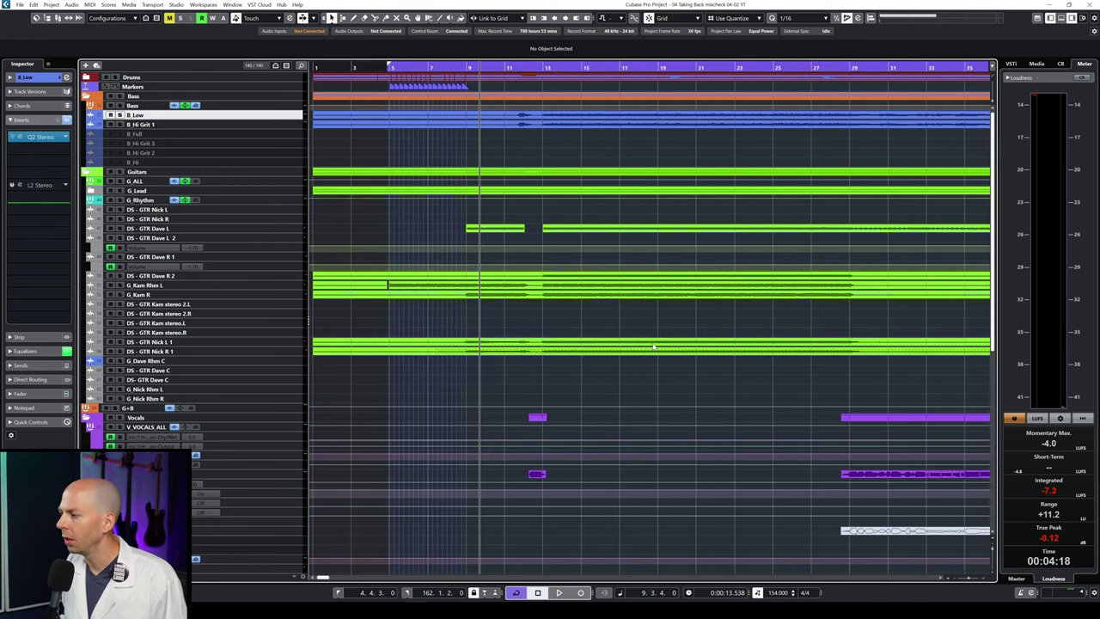
click(547, 75)
key(space)
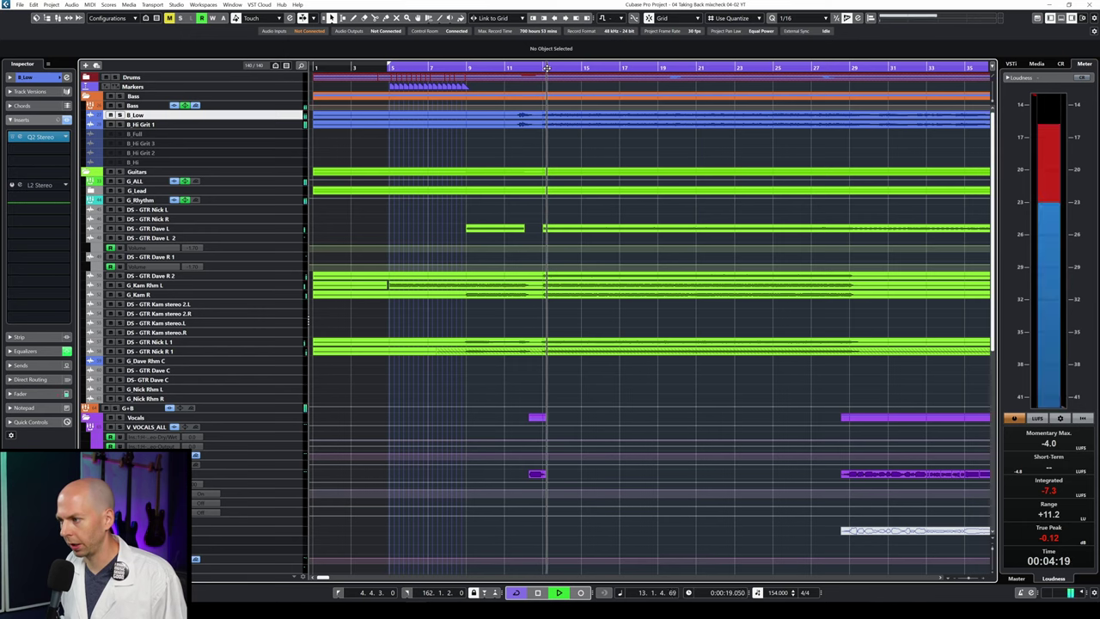
click(904, 67)
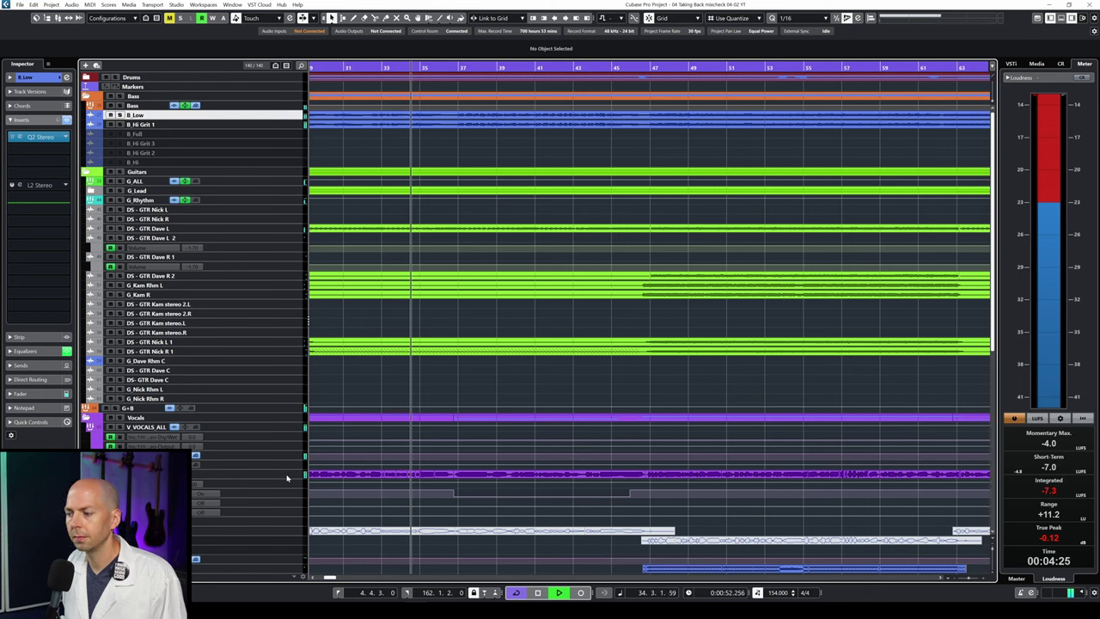
click(287, 475)
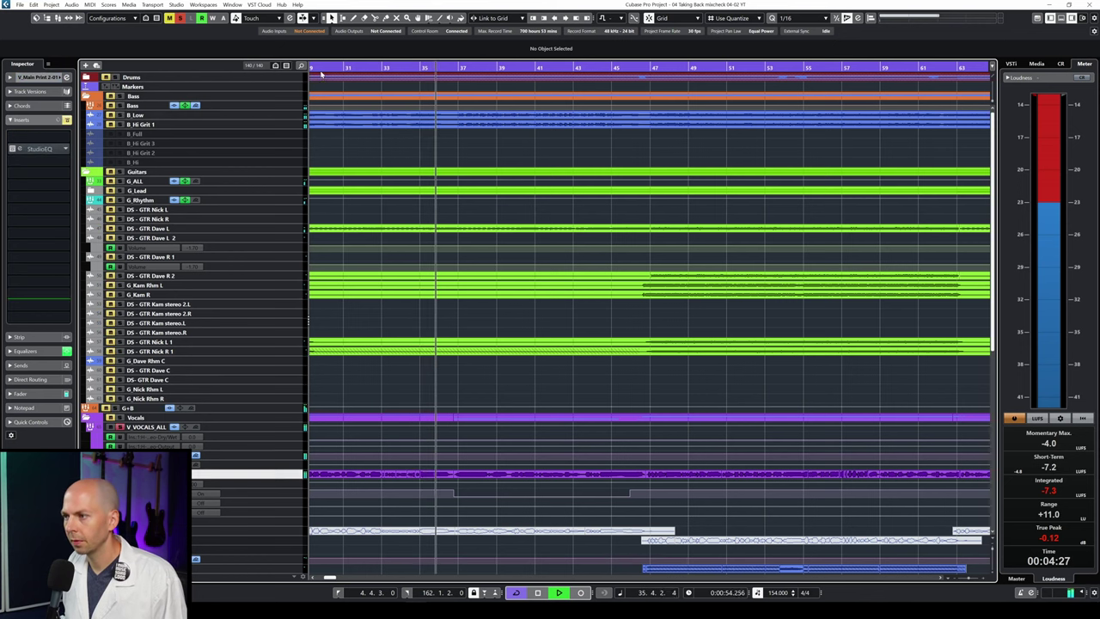
click(354, 70)
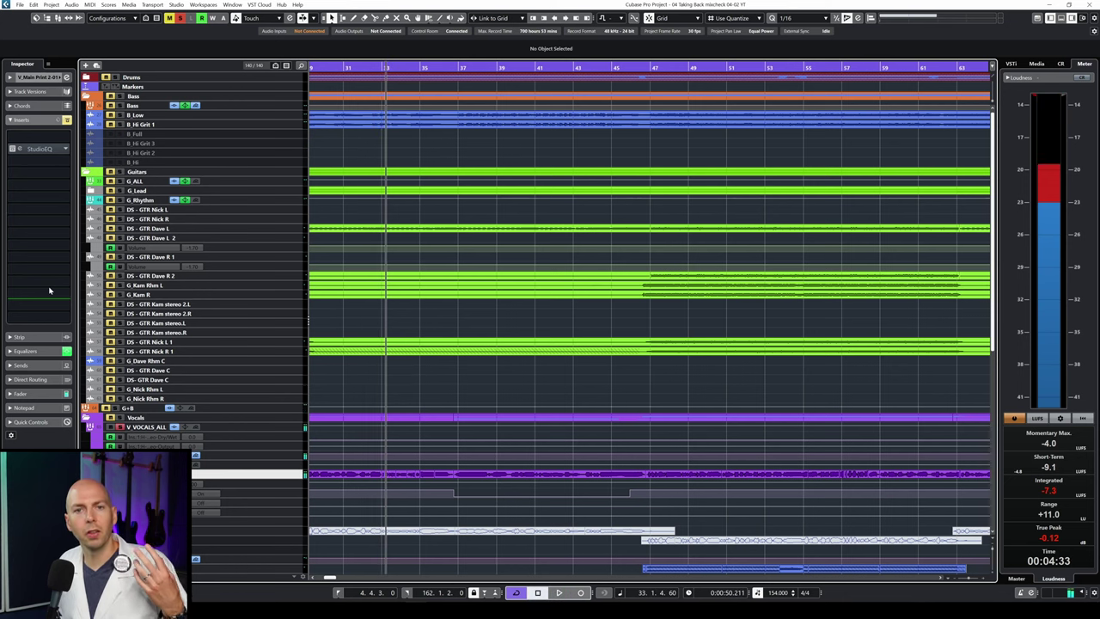
- Add Waves F6 Stereo after StudioEQ on V_Main Print 2-01 and centre its window
click(26, 174)
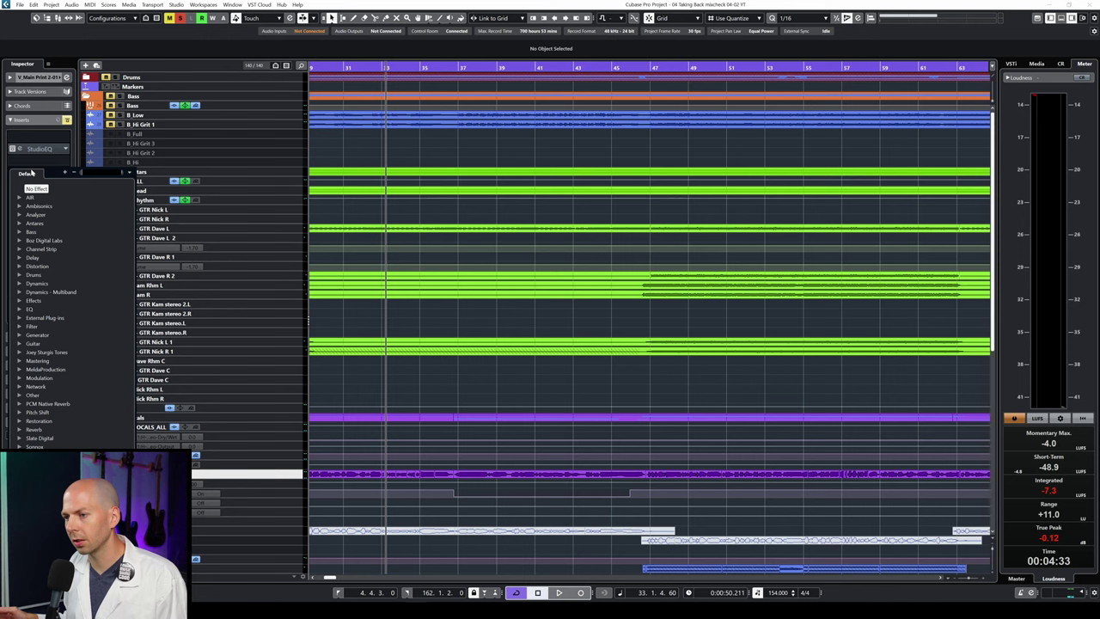
text(f6)
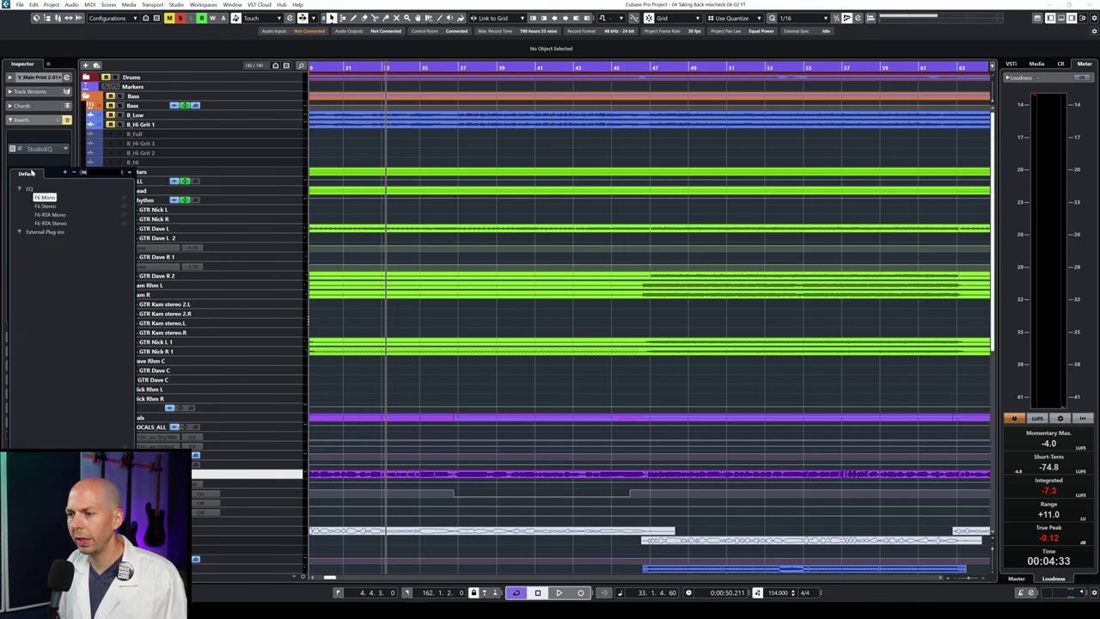
click(47, 207)
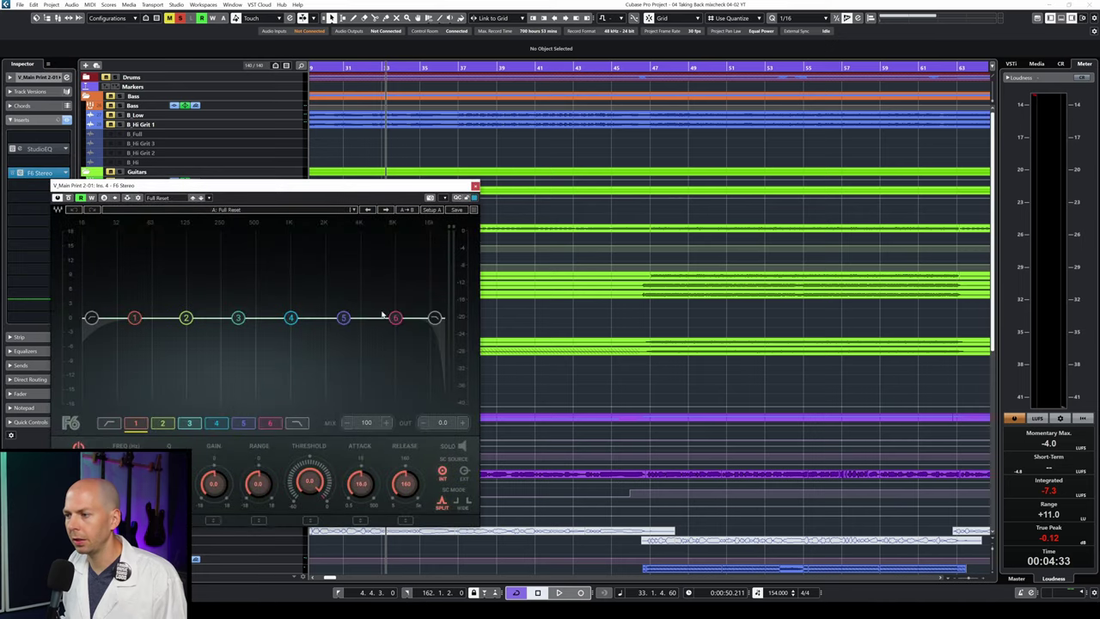
drag(362, 196, 759, 113)
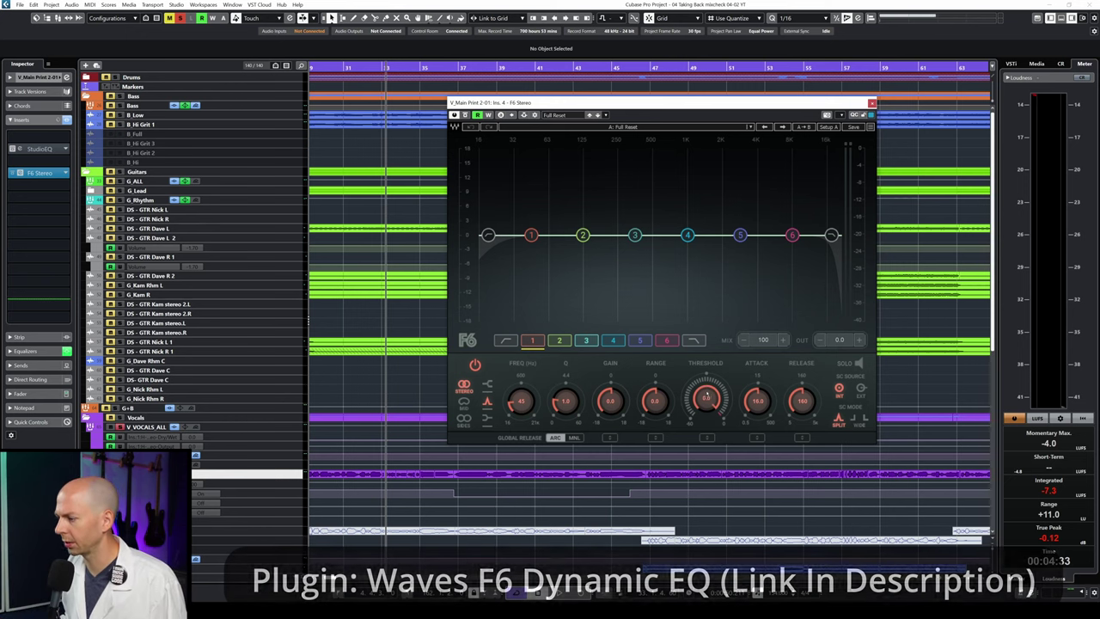
- During playback, boost F6 band 6 about 14 dB and sweep it down to about 10.2 kHz
key(space)
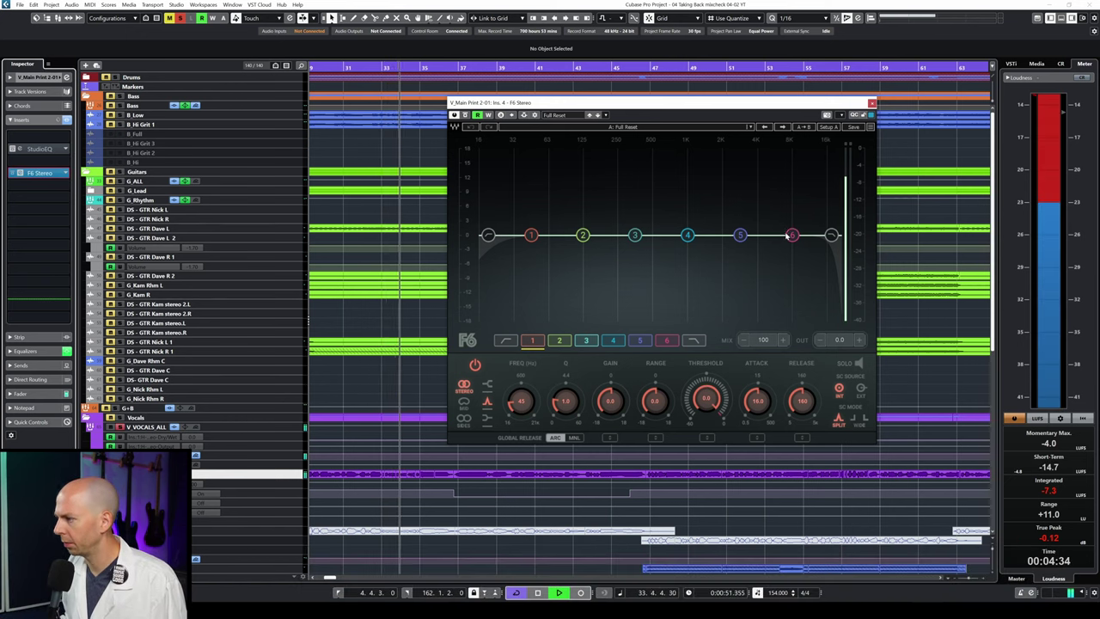
drag(792, 235, 801, 171)
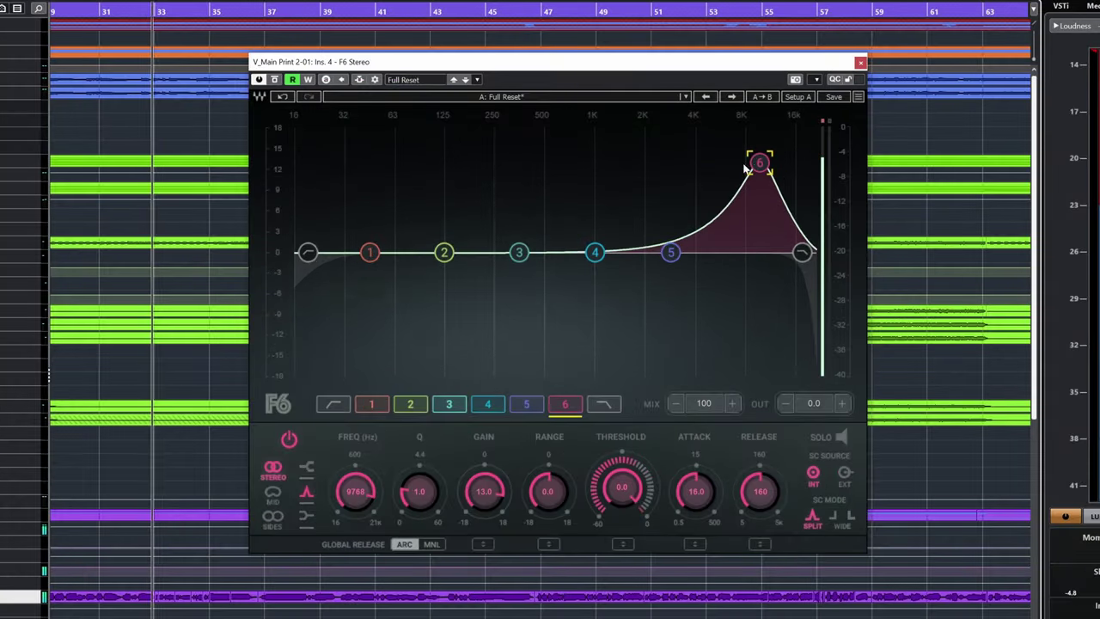
drag(801, 172, 762, 248)
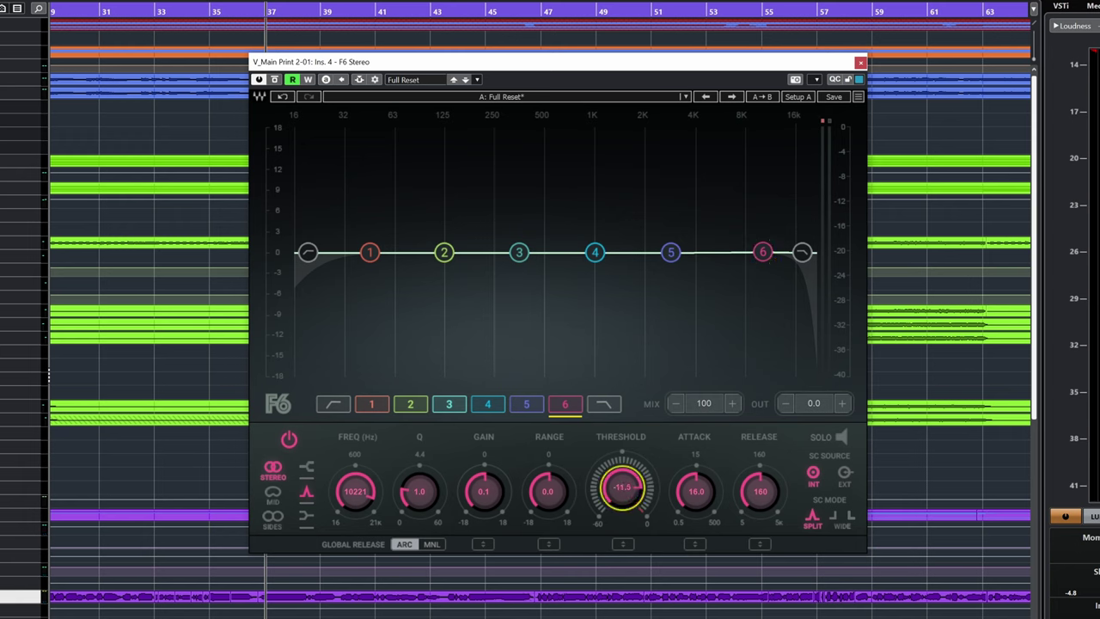
- Set F6 band 6 to threshold -23.8, range -7.7 dB and attack 22.5
mouse_move(624, 488)
mouse_down()
mouse_move(624, 524)
mouse_move(624, 502)
mouse_up()
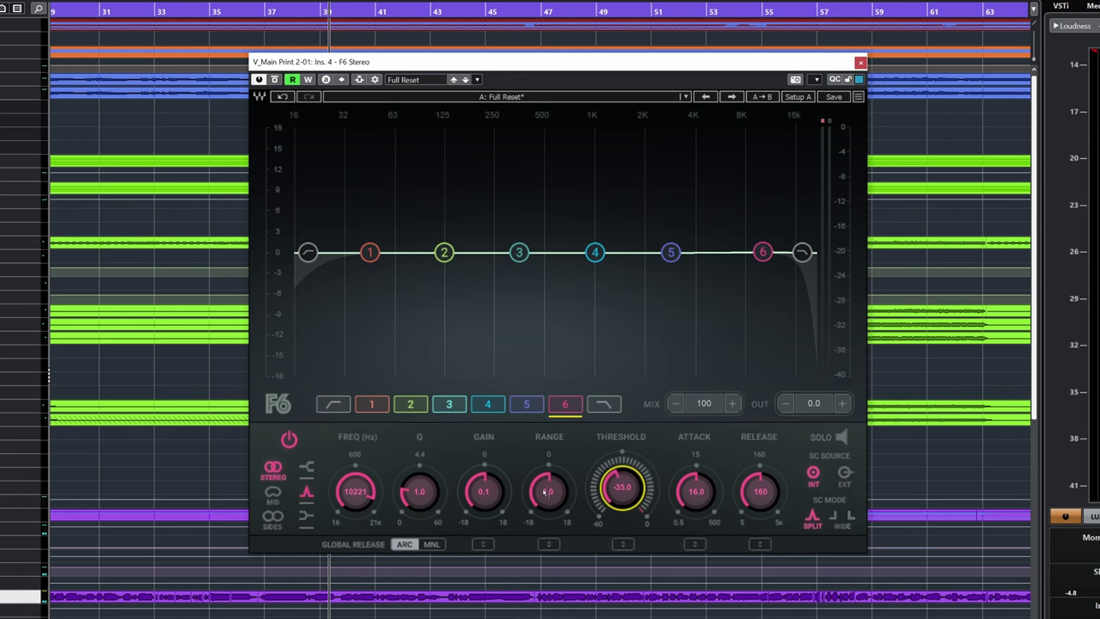
drag(543, 505, 543, 509)
drag(578, 458, 640, 461)
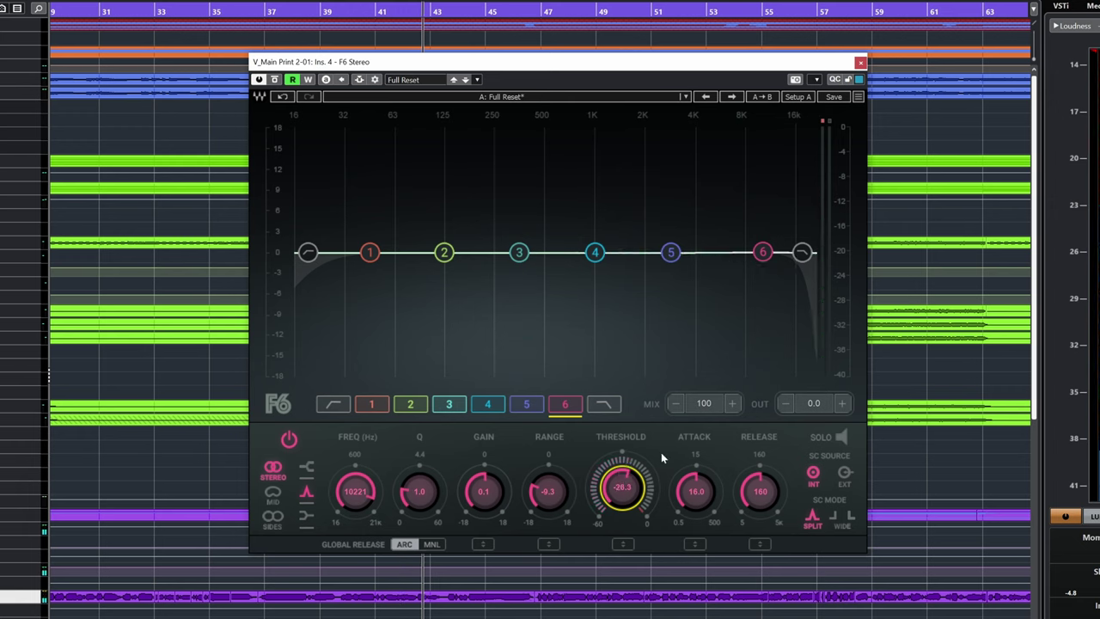
drag(624, 488, 623, 467)
drag(548, 491, 548, 483)
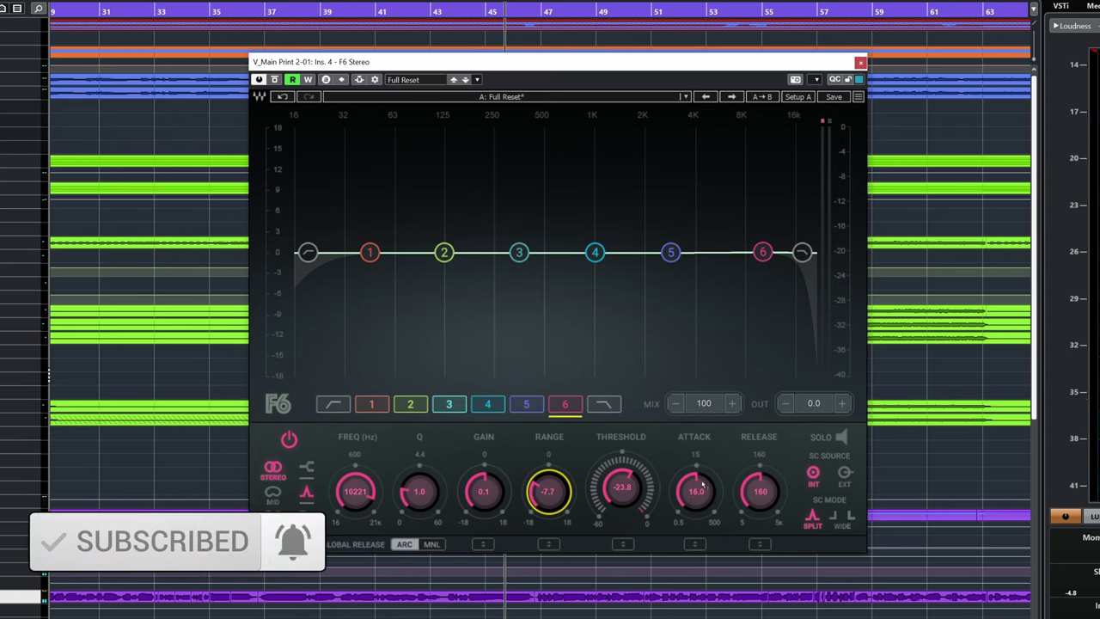
mouse_move(702, 486)
mouse_down()
mouse_move(703, 498)
mouse_move(707, 479)
mouse_up()
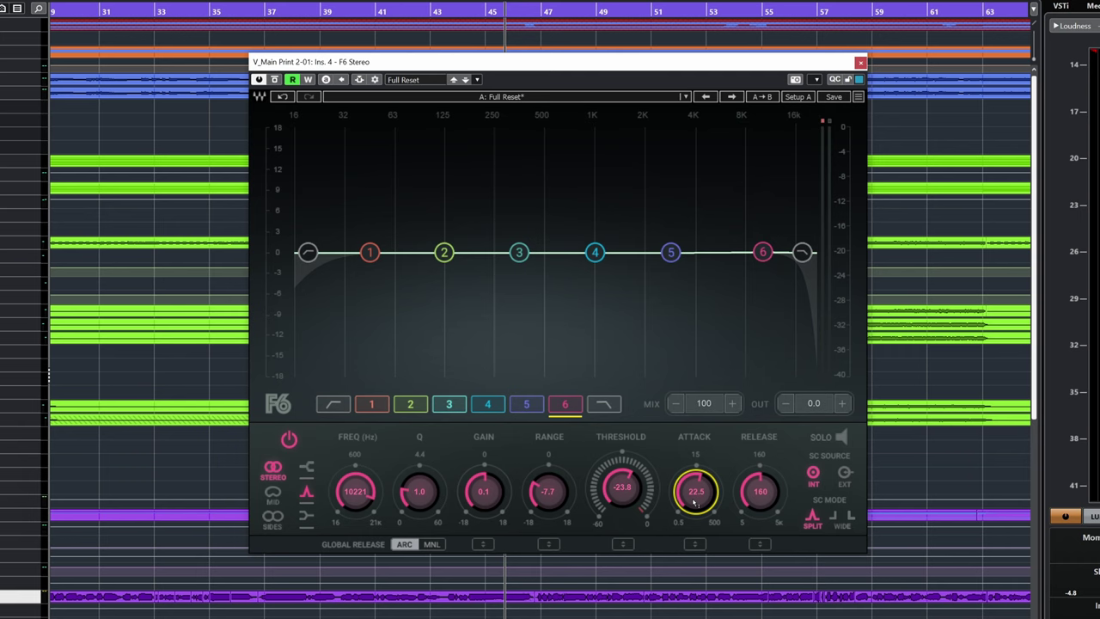
- Play from around bar 40, widen band 6's Q to 0.7, then bypass F6 to compare
click(354, 10)
key(space)
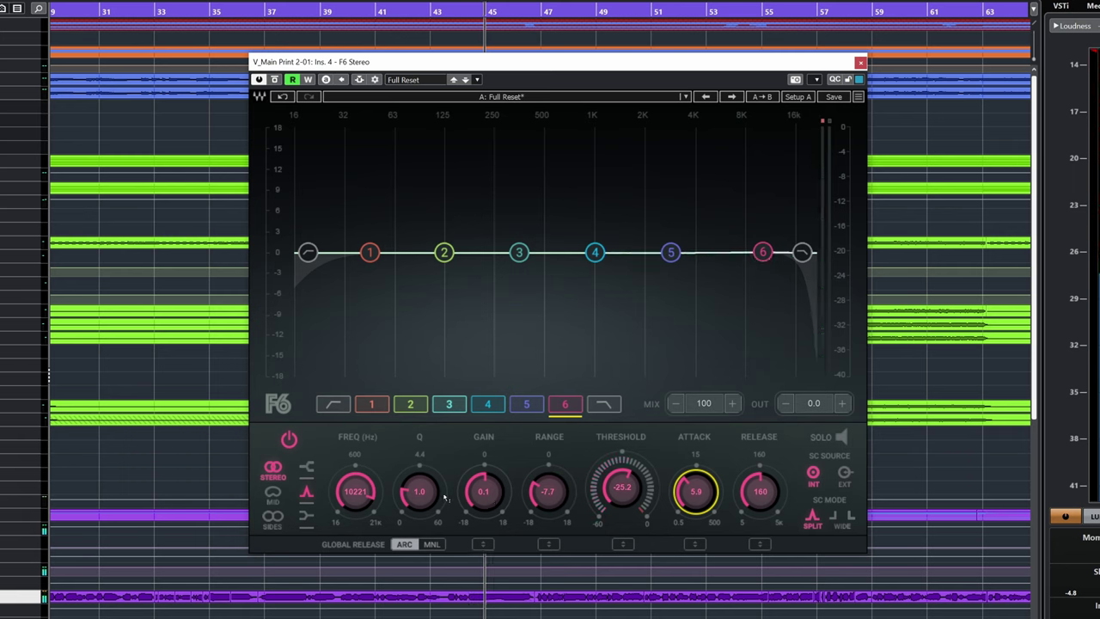
drag(432, 494, 432, 516)
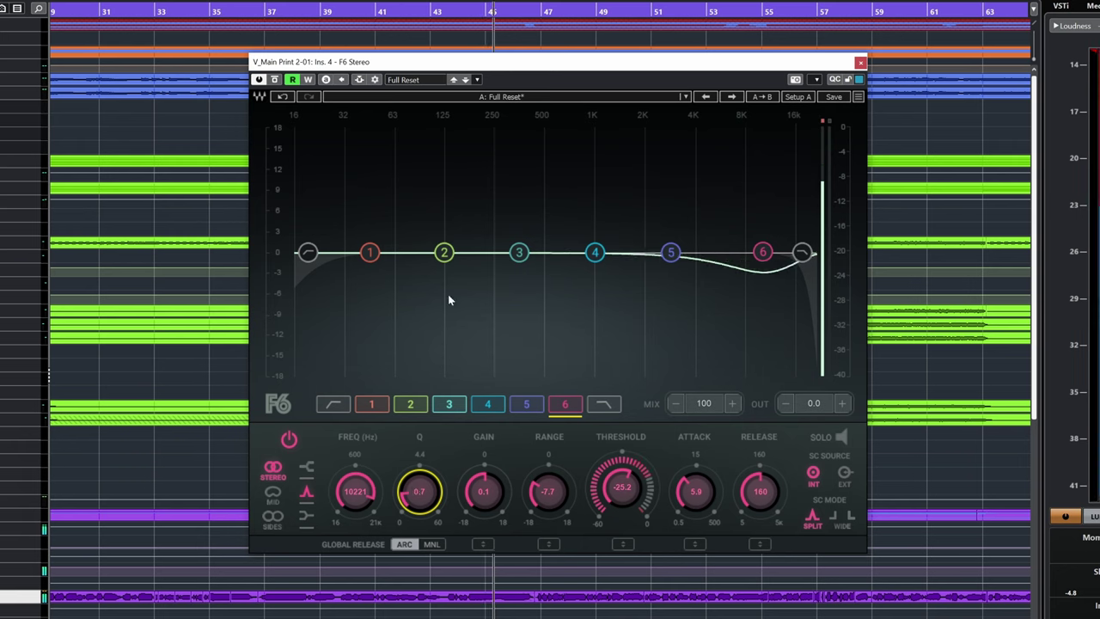
click(202, 9)
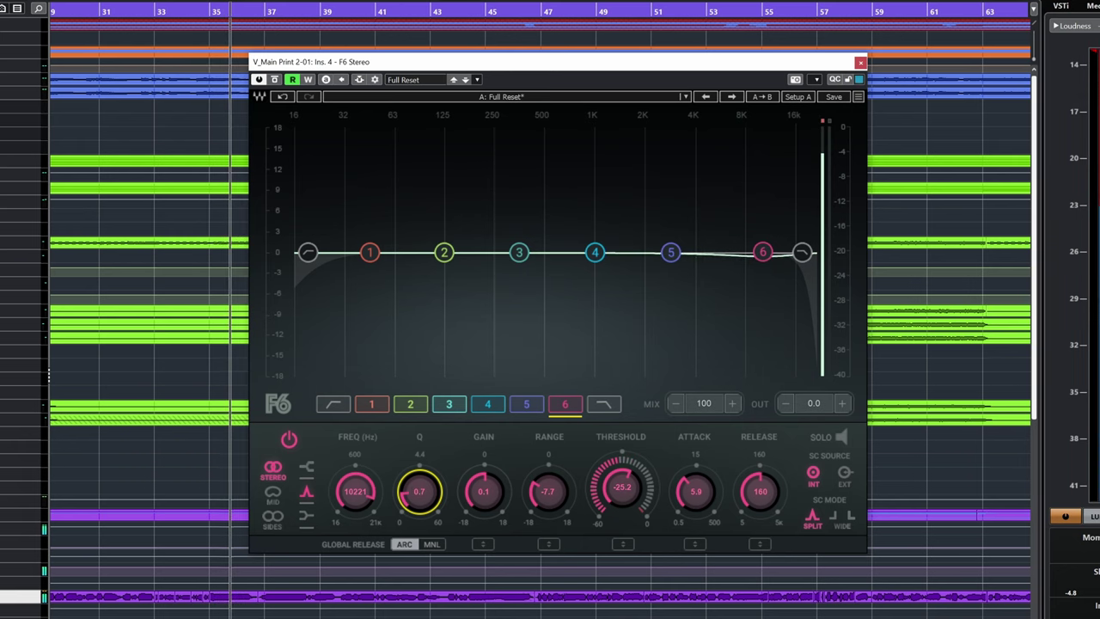
drag(419, 492, 419, 499)
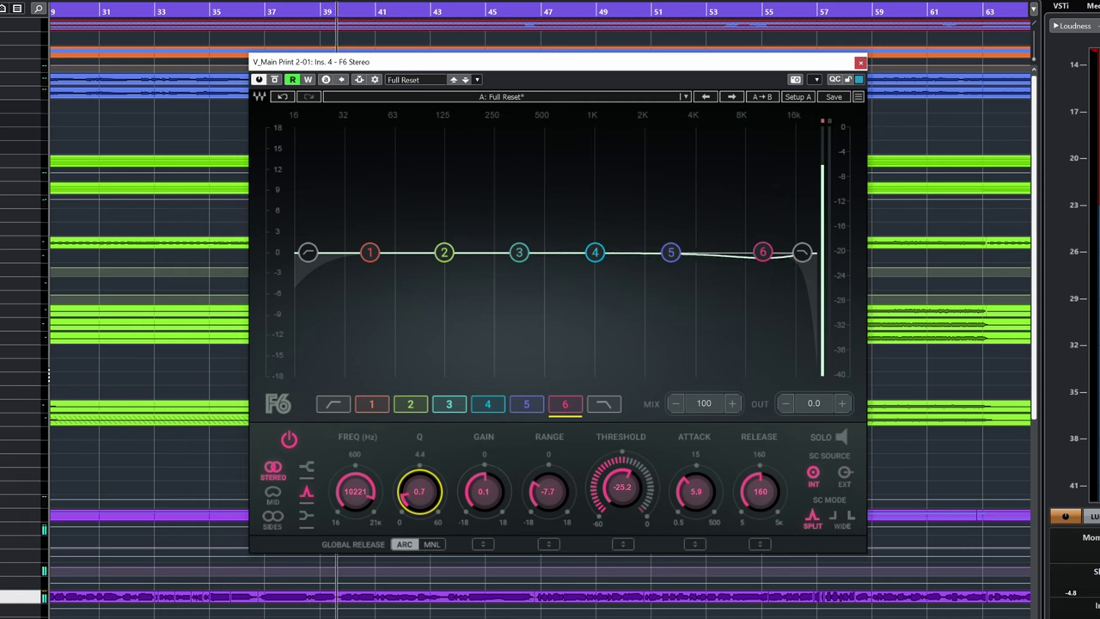
click(274, 79)
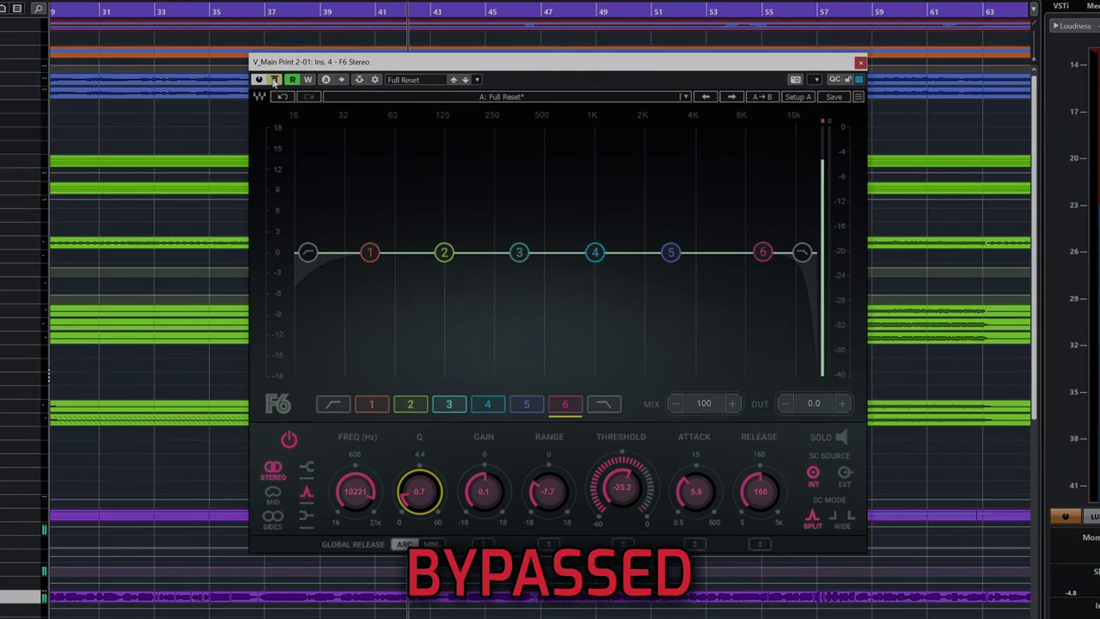
- Re-enable the F6 and close its window on V_Main Print 2-01
click(274, 79)
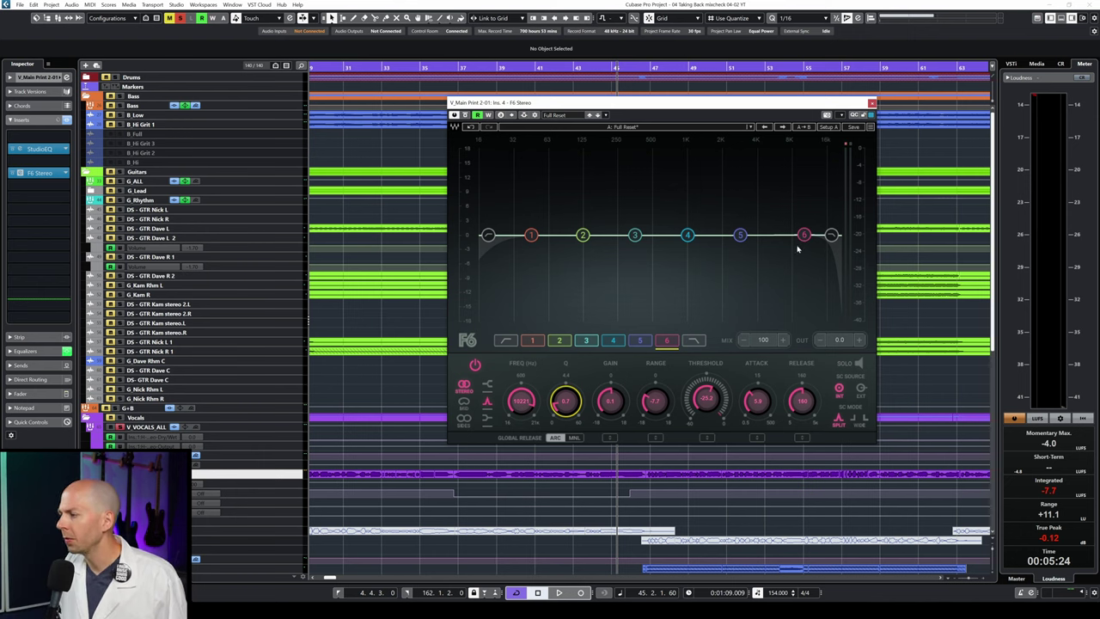
click(871, 103)
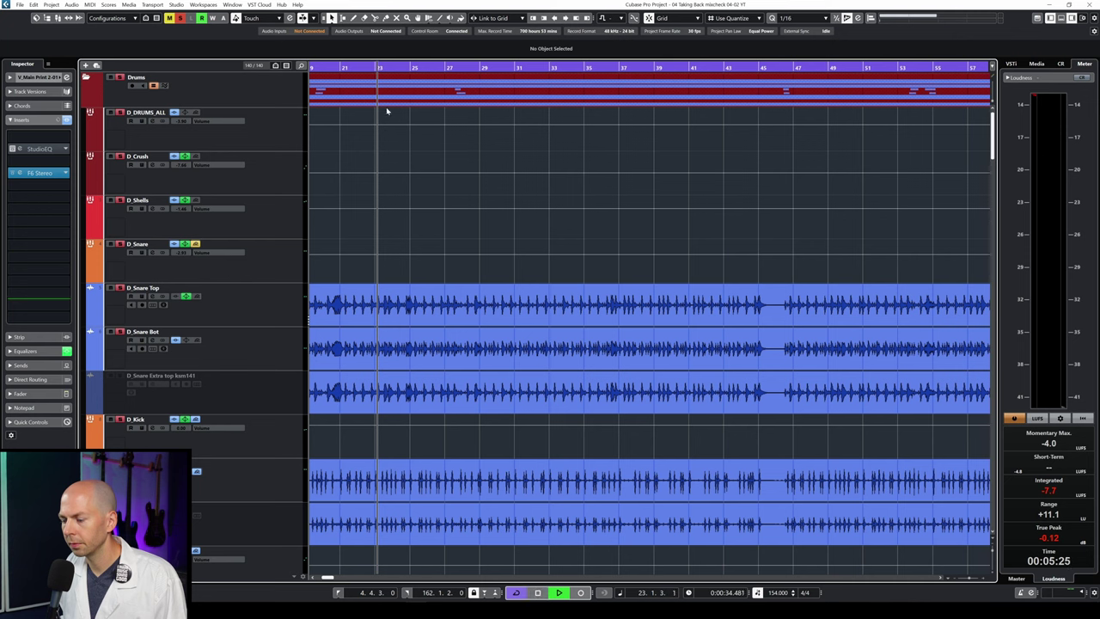
- Bring the drum tracks into view, select D_Cymb, and listen to the cymbals in playback
key(space)
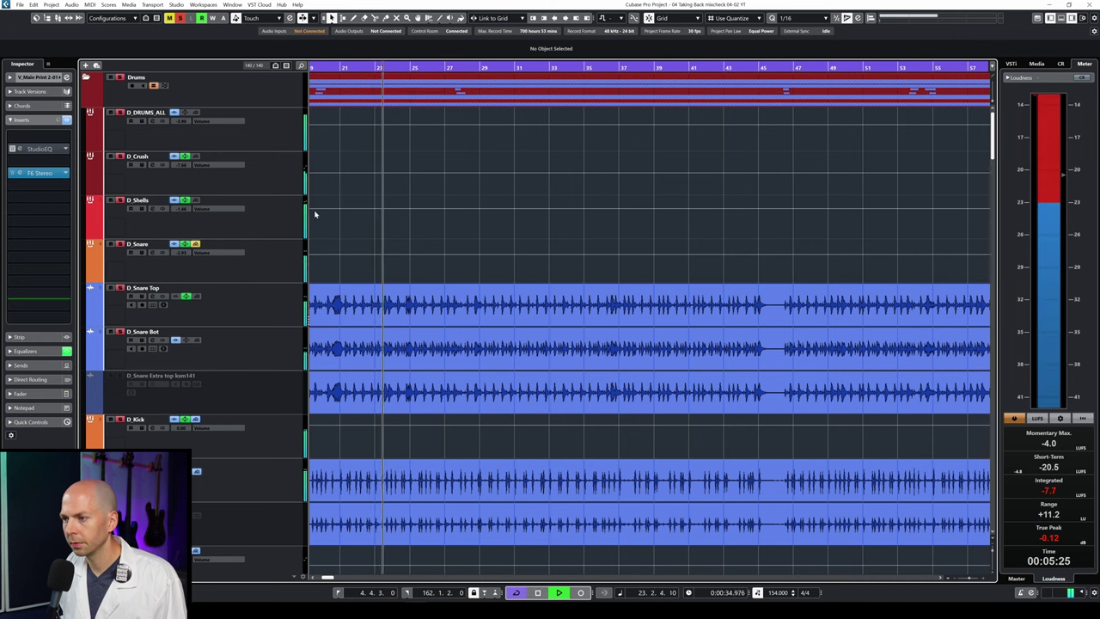
scroll(404, 231, down, 10)
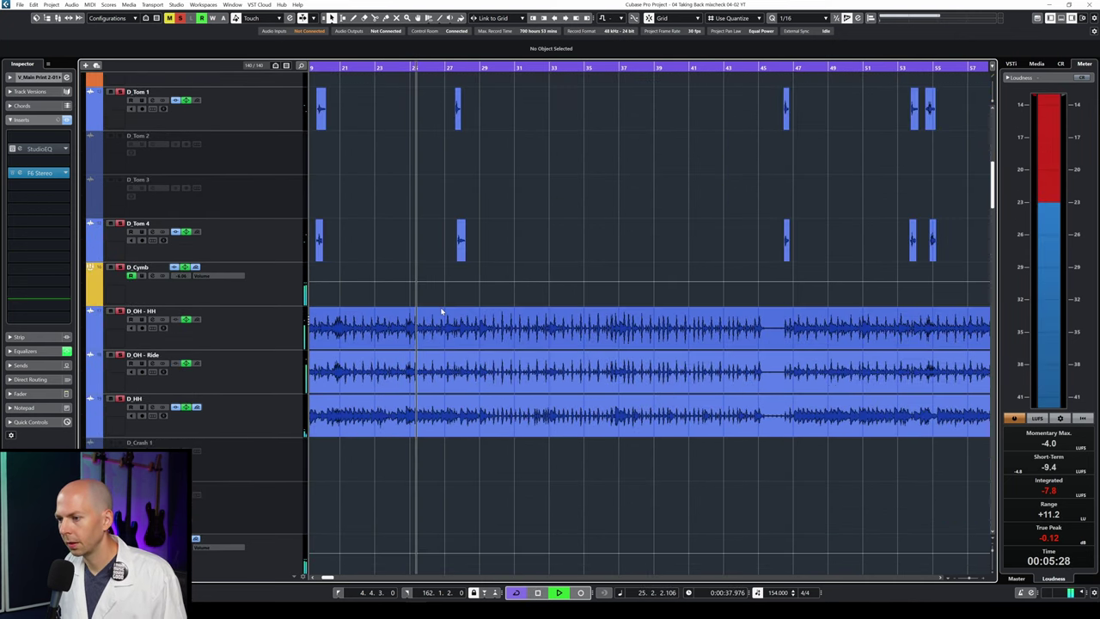
click(258, 290)
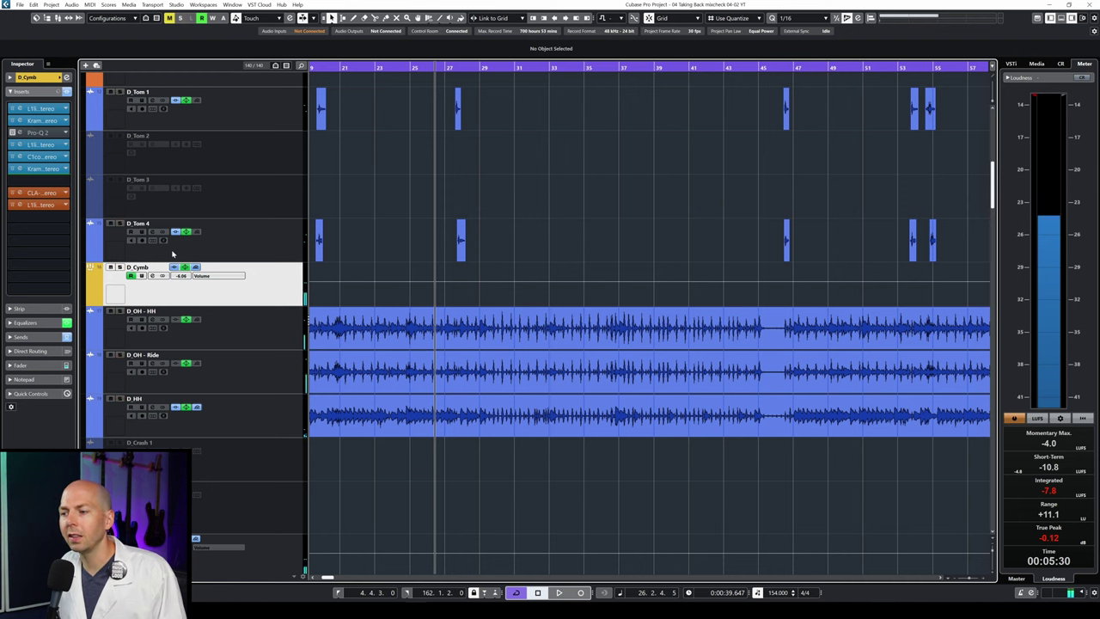
key(space)
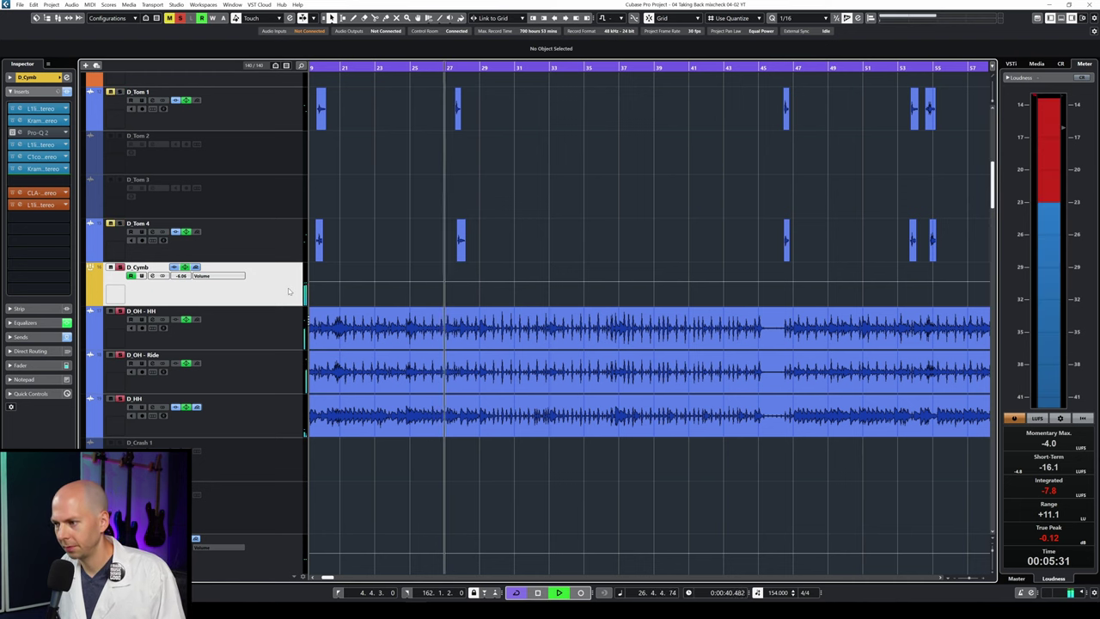
scroll(288, 288, down, 5)
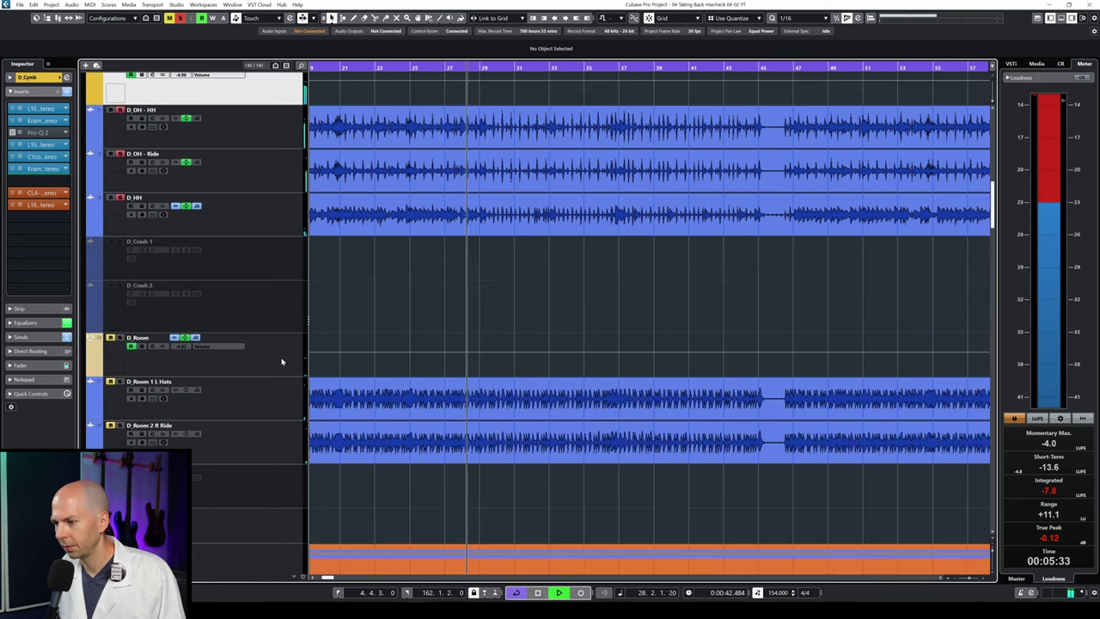
scroll(279, 183, up, 5)
scroll(292, 179, down, 5)
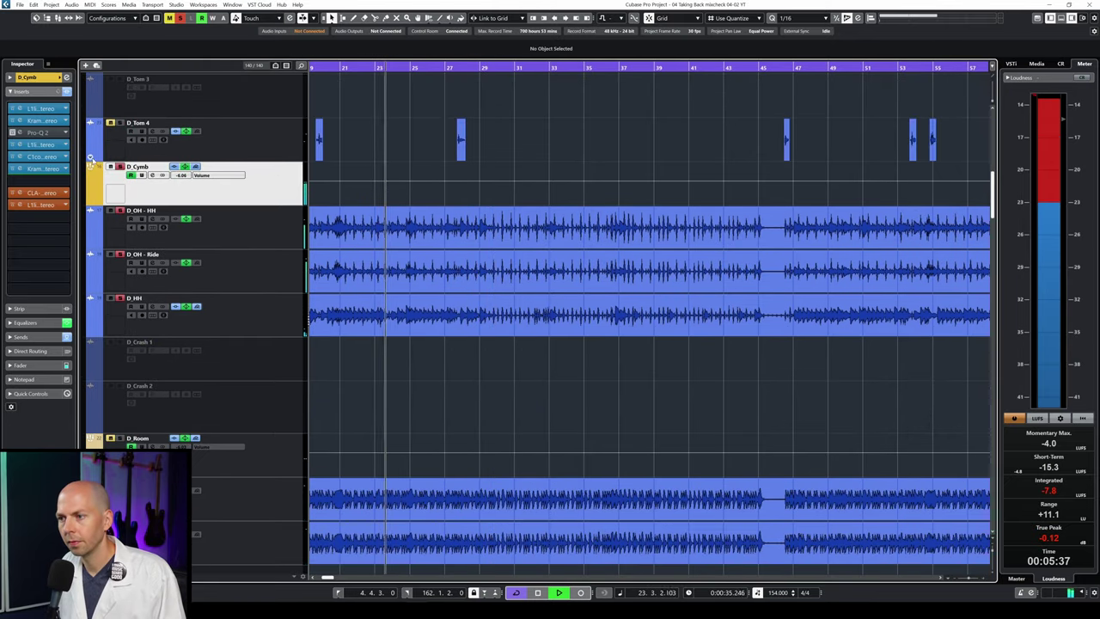
key(space)
- Replace Pro-Q 2 in D_Cymb's third insert with F6 Stereo and open it
click(67, 134)
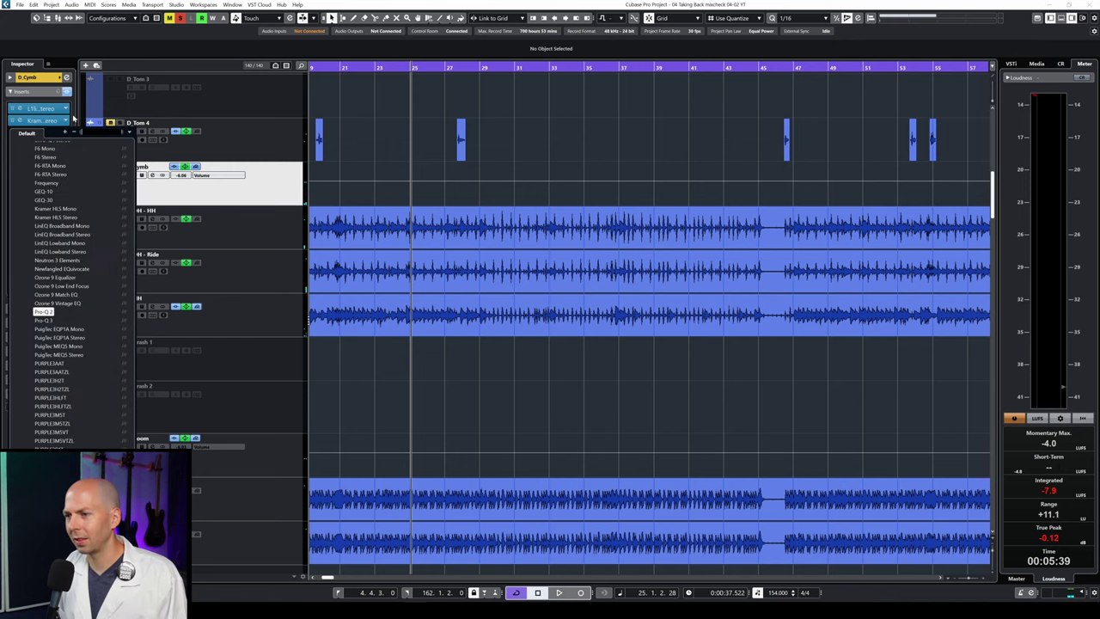
text(f6)
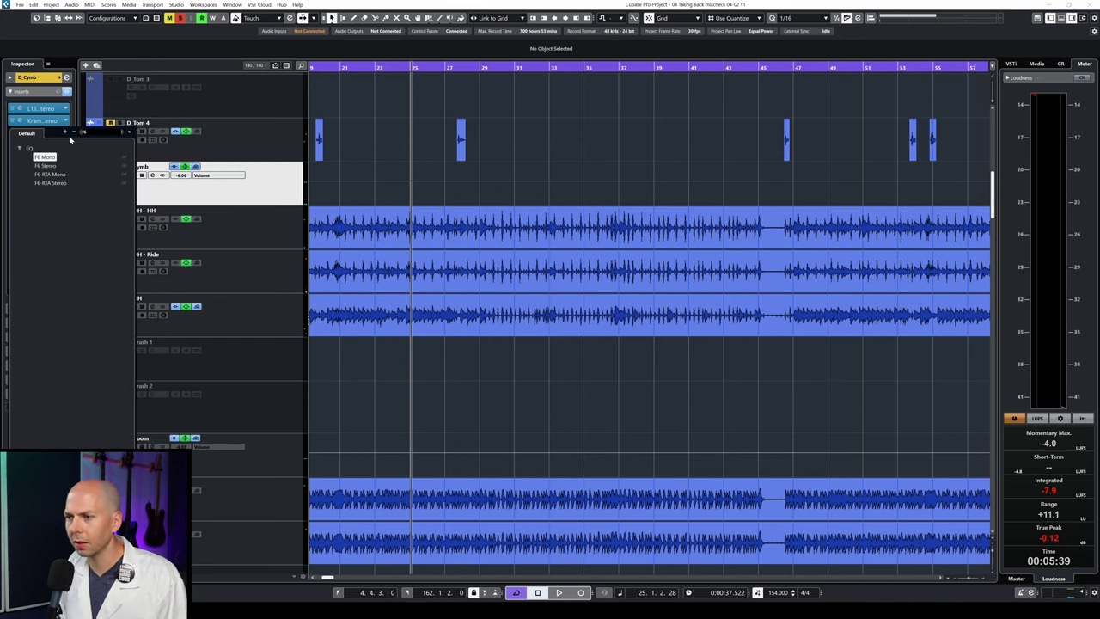
key(Escape)
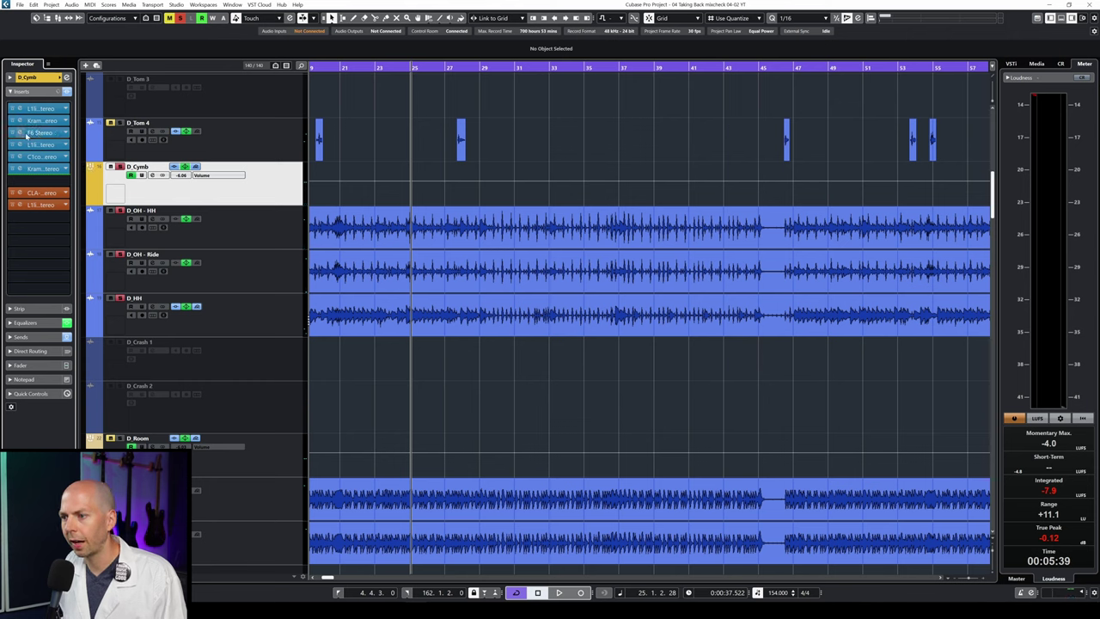
click(28, 134)
key(space)
- Boost F6 band 3 near 1402 Hz to find harshness, set threshold -20 dB, then reset gain to 0 dB
drag(523, 264, 592, 193)
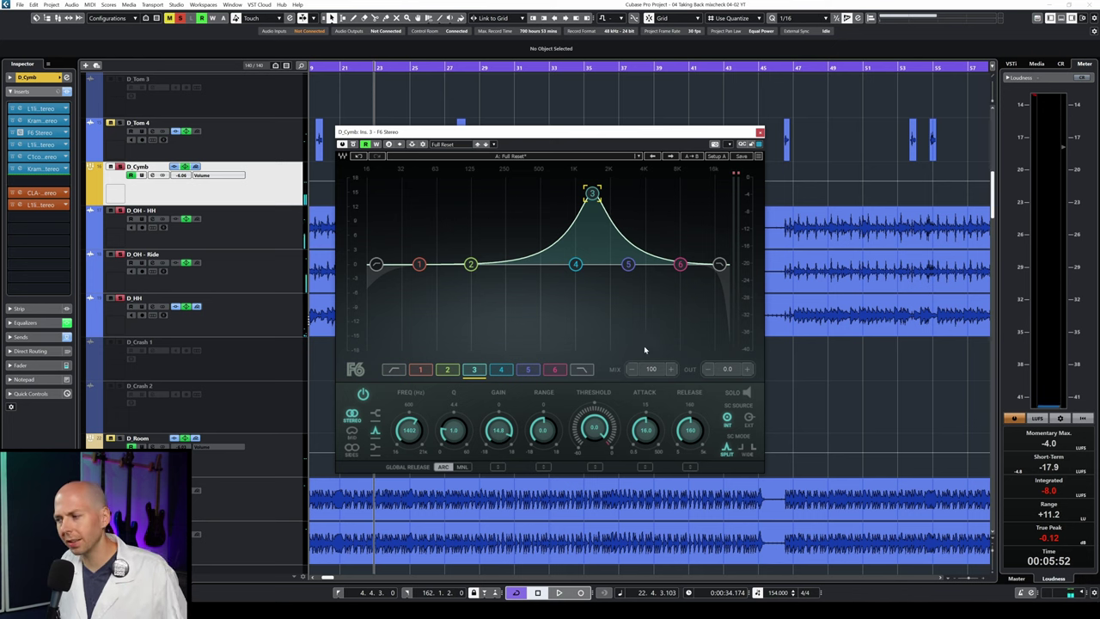
key(space)
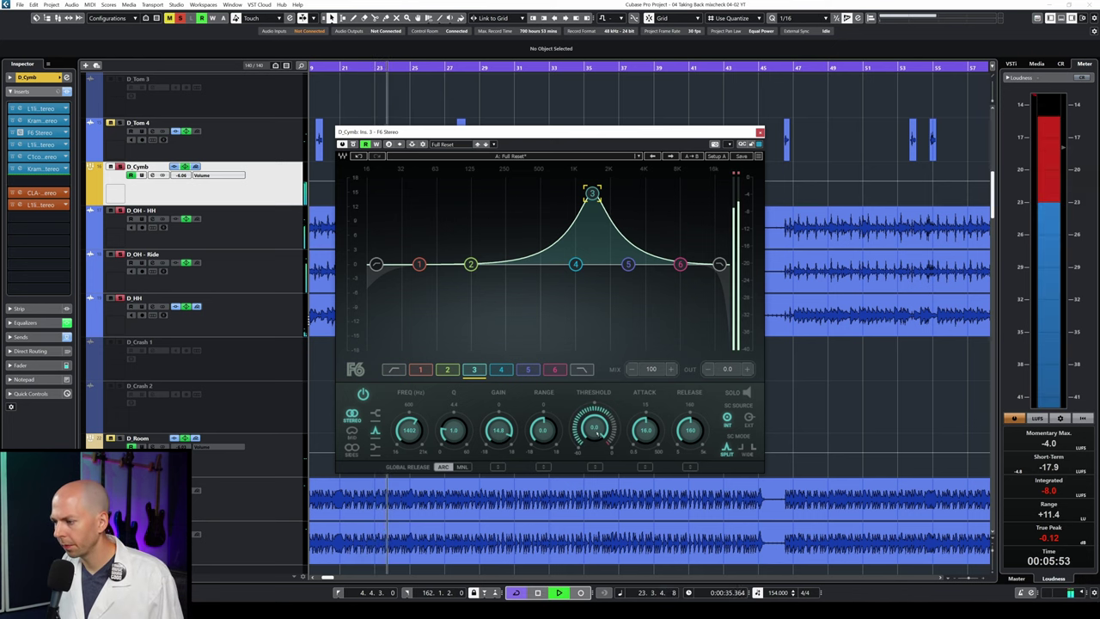
drag(595, 426, 615, 420)
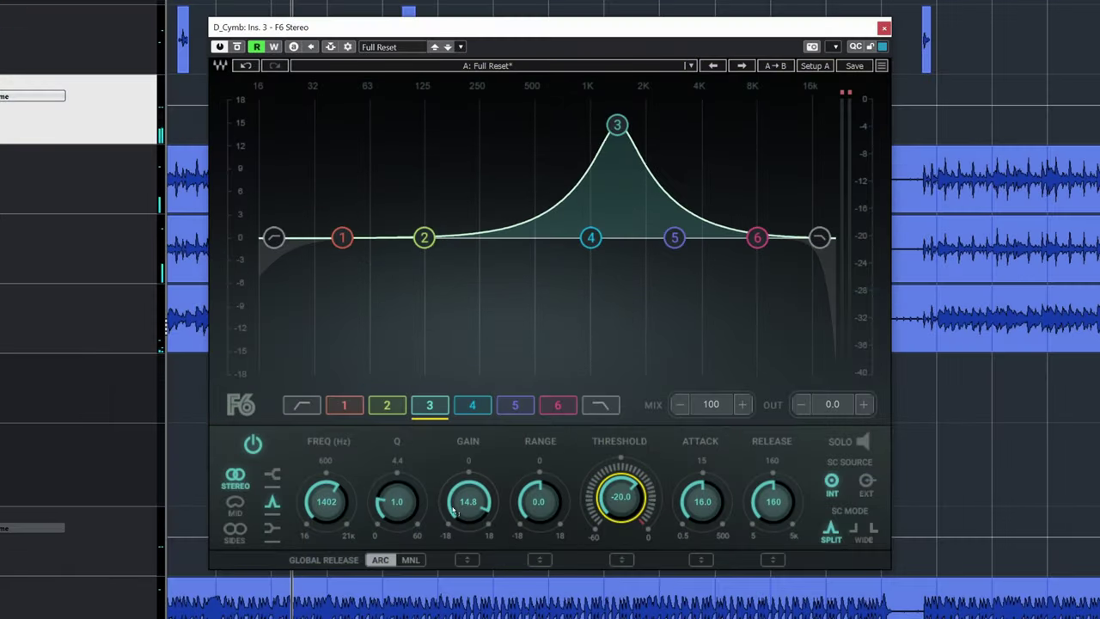
text(0)
key(Return)
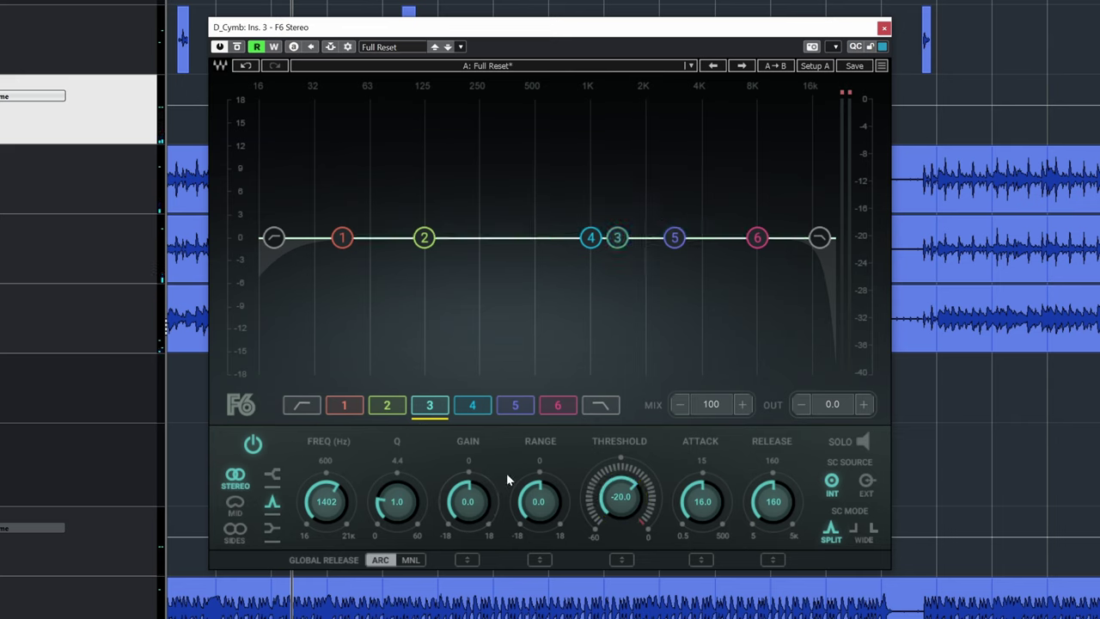
- Set F6 band 3 to threshold -31.8 dB, Q 2.1 and range -9.7 dB
drag(539, 503, 539, 508)
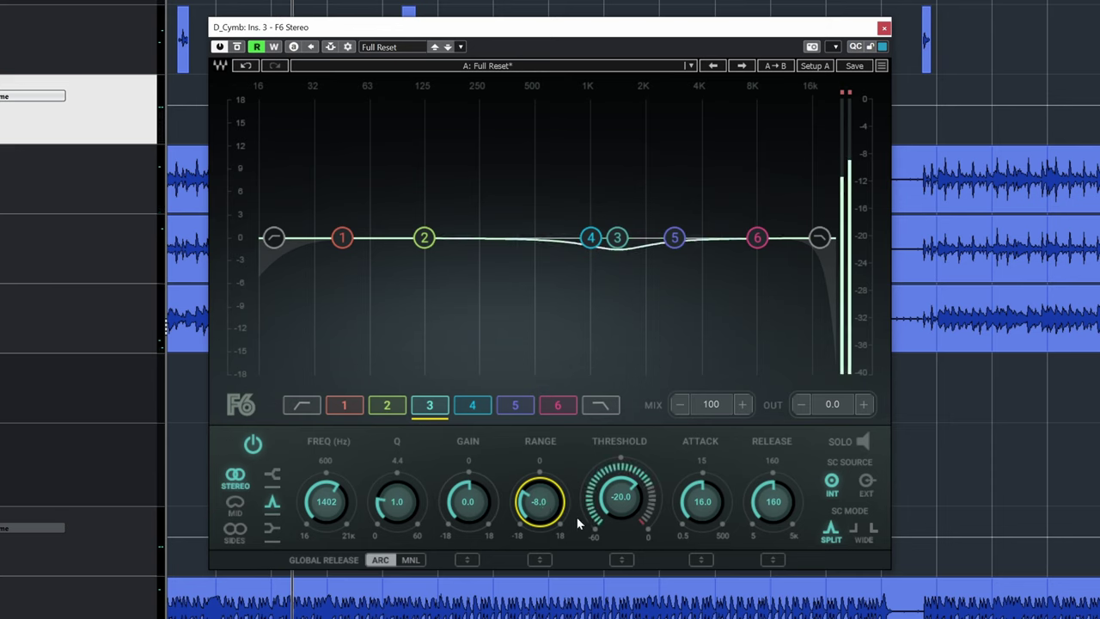
drag(621, 499, 620, 500)
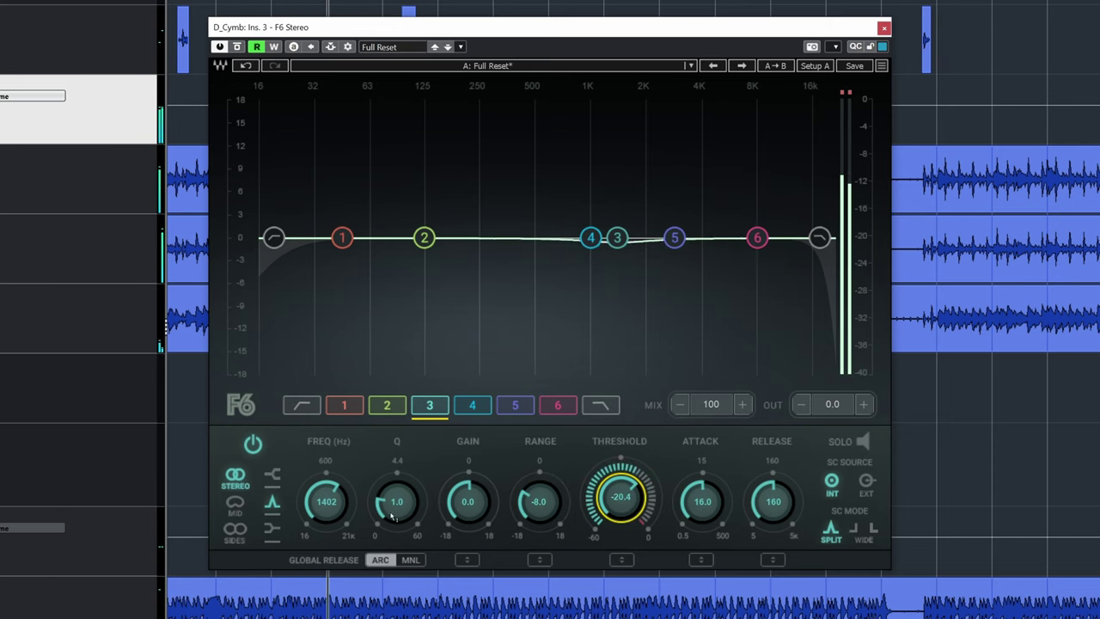
drag(397, 519, 396, 514)
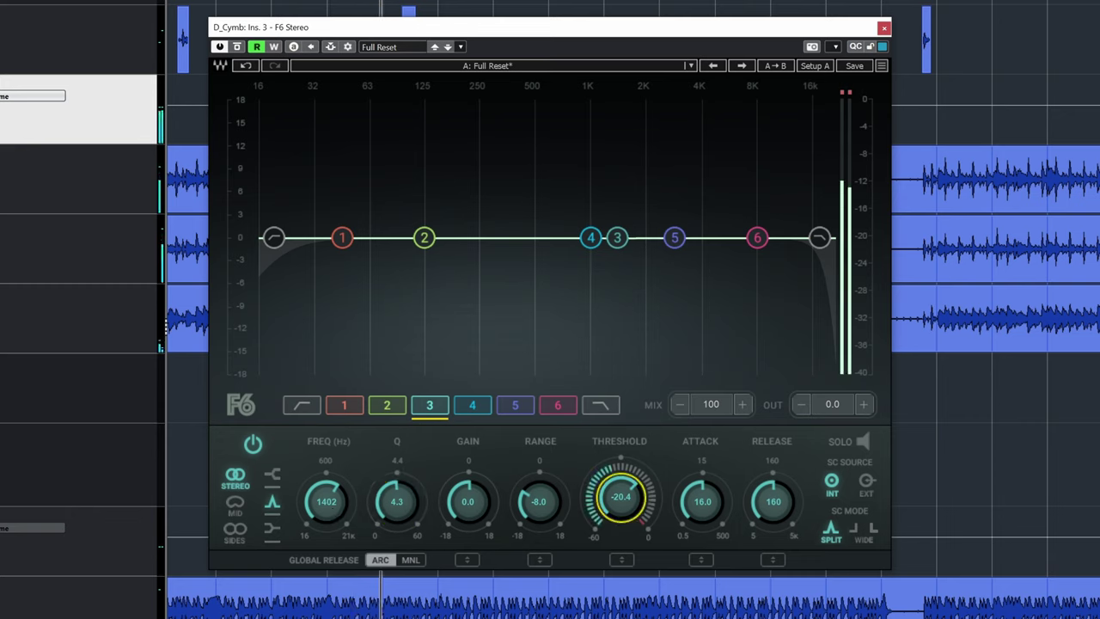
scroll(620, 496, down, 5)
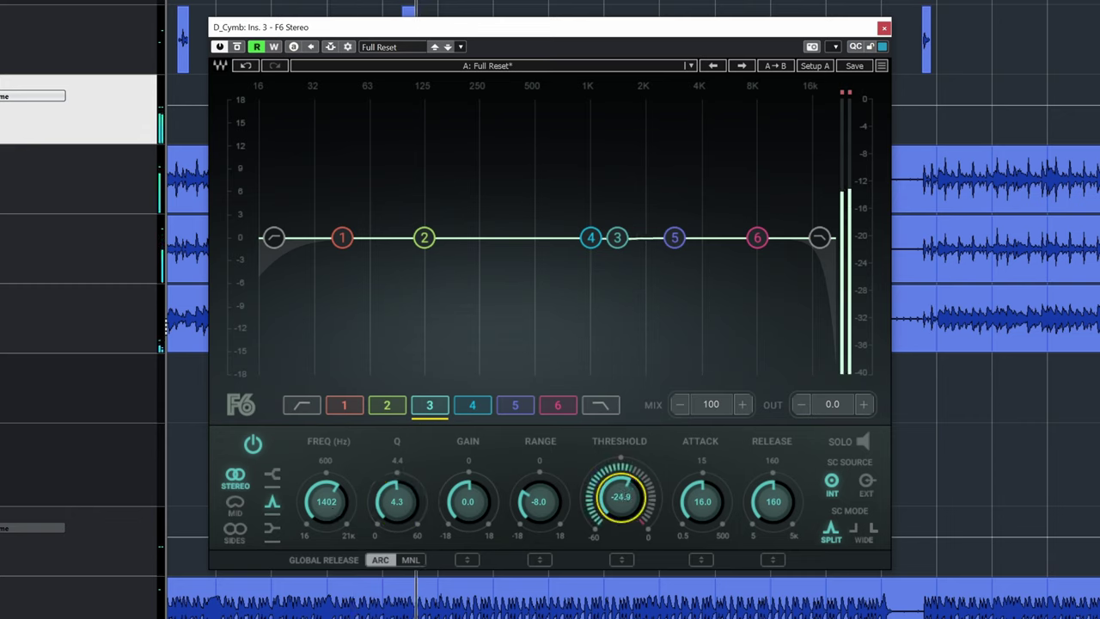
scroll(620, 497, down, 1)
scroll(396, 501, down, 1)
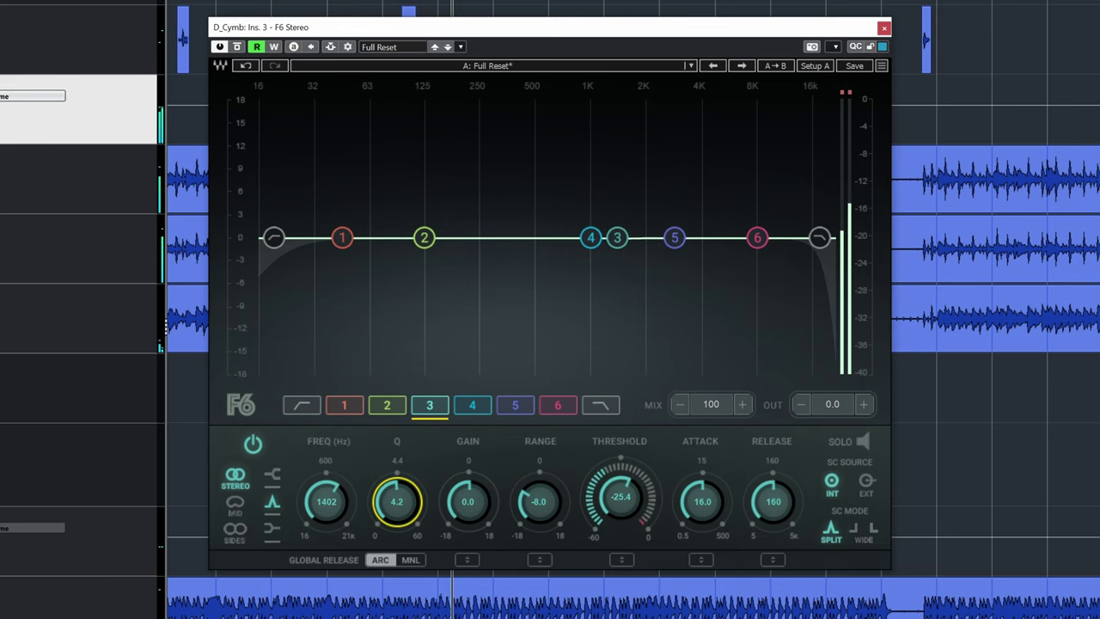
scroll(396, 501, down, 5)
scroll(626, 498, down, 4)
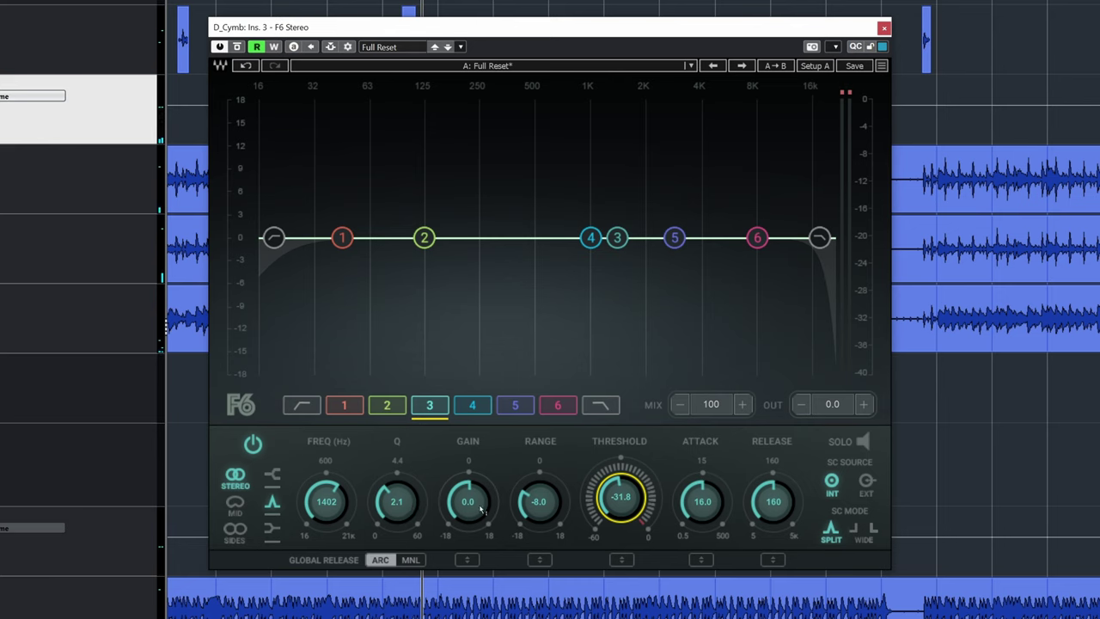
scroll(538, 501, down, 2)
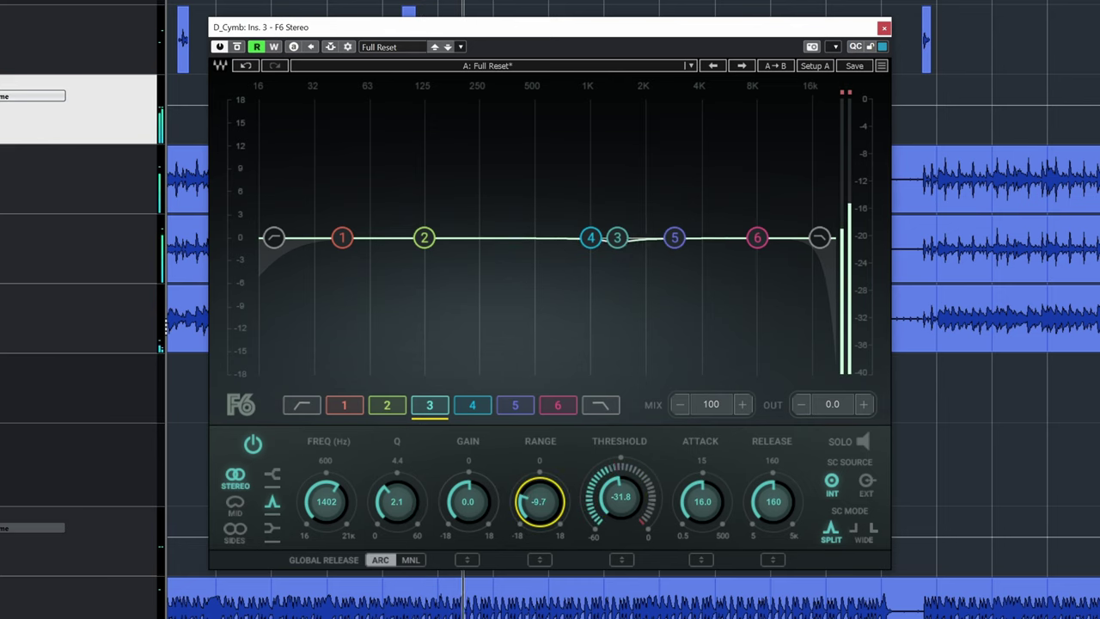
- Widen band 3's Q to 1.2, comparing with F6 bypassed, and leave F6 active
click(237, 48)
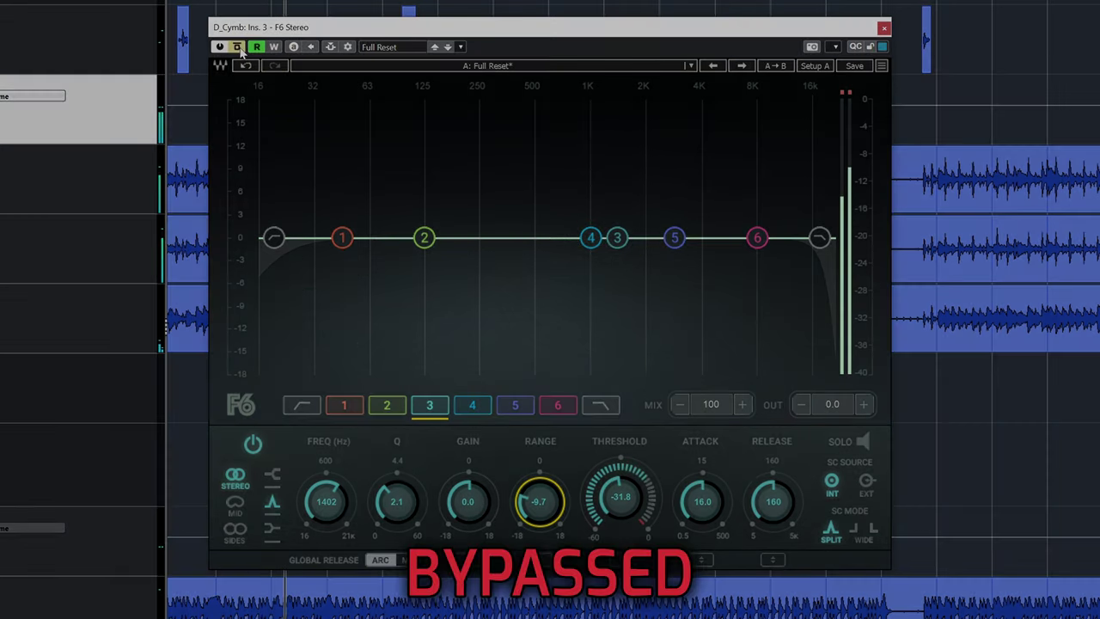
click(237, 48)
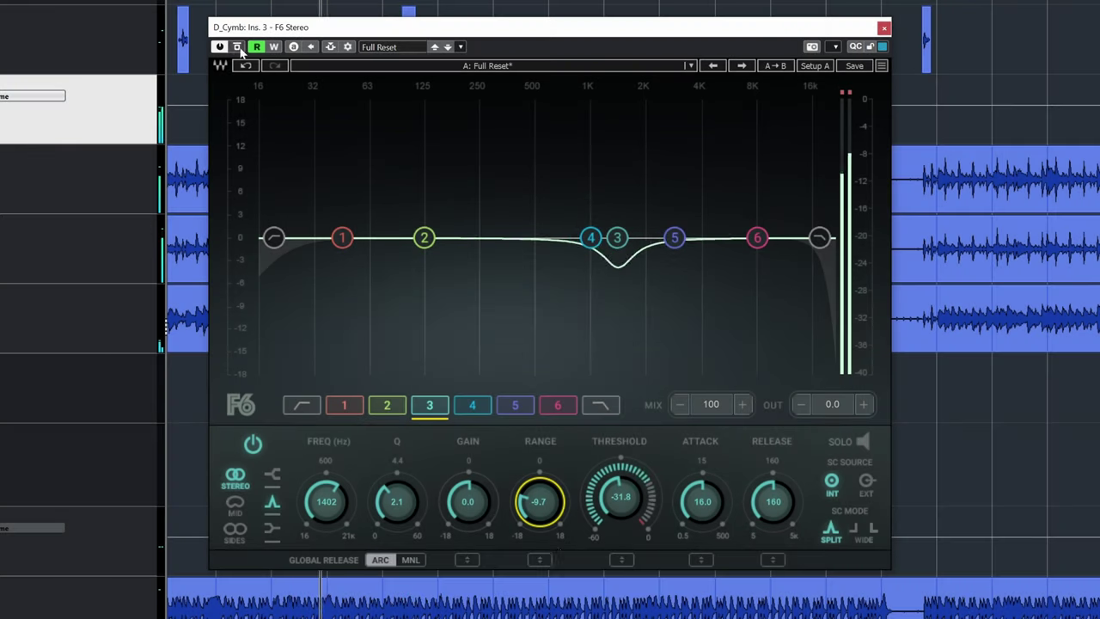
drag(425, 514, 424, 526)
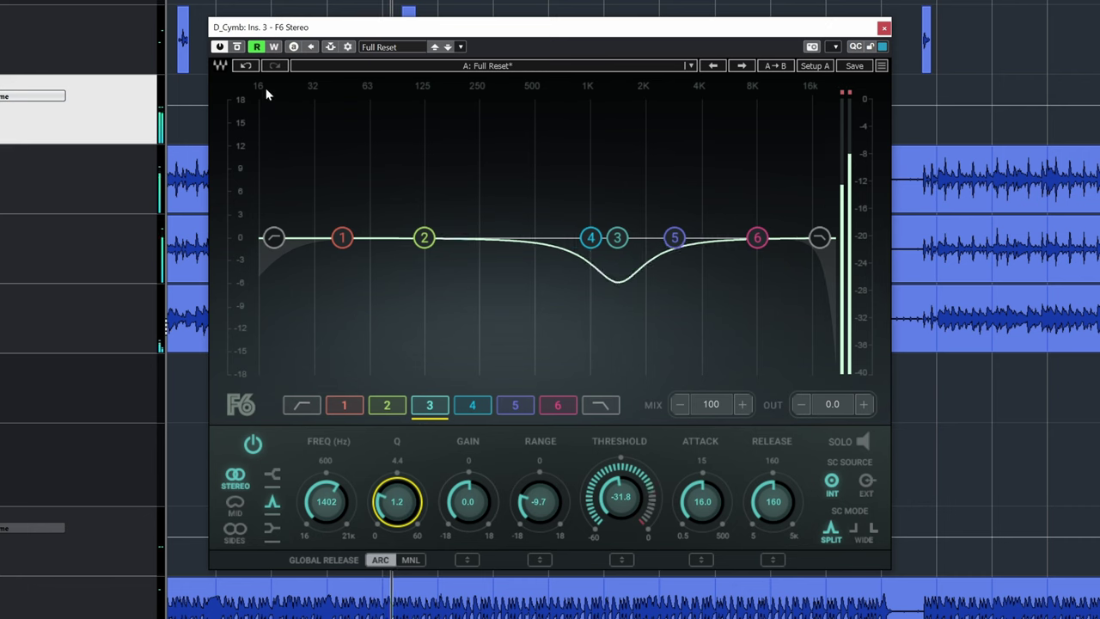
click(238, 47)
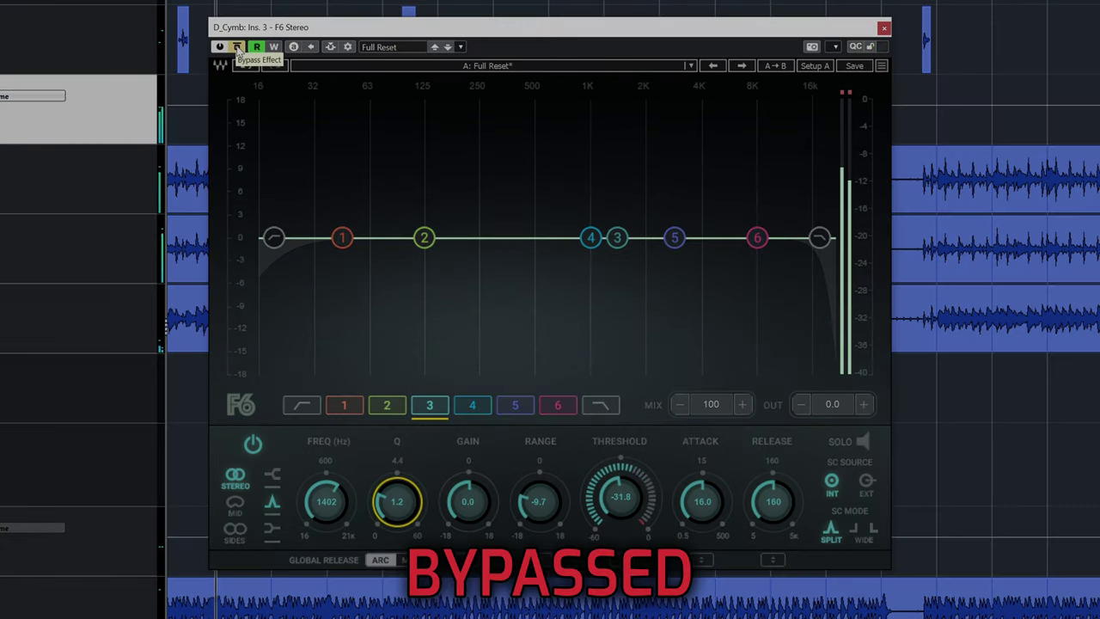
click(238, 47)
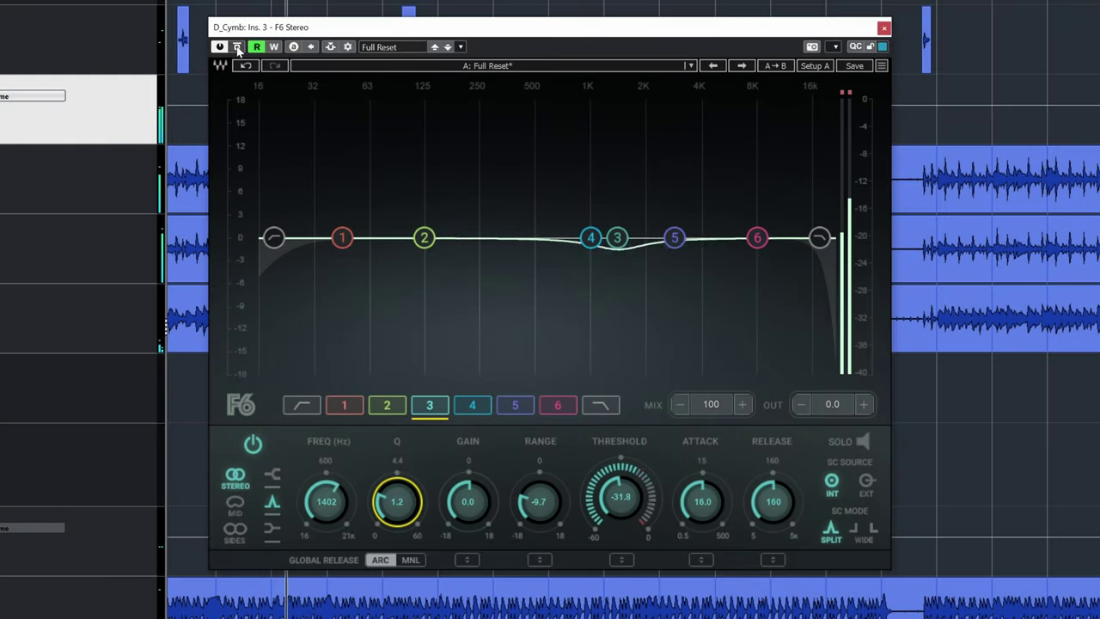
click(238, 47)
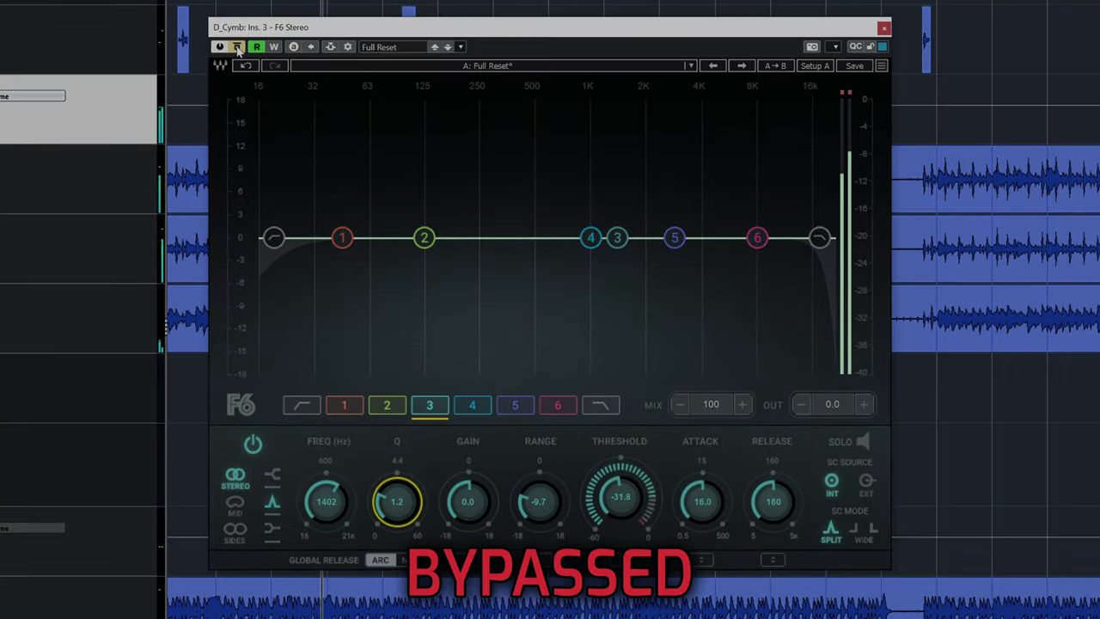
click(238, 47)
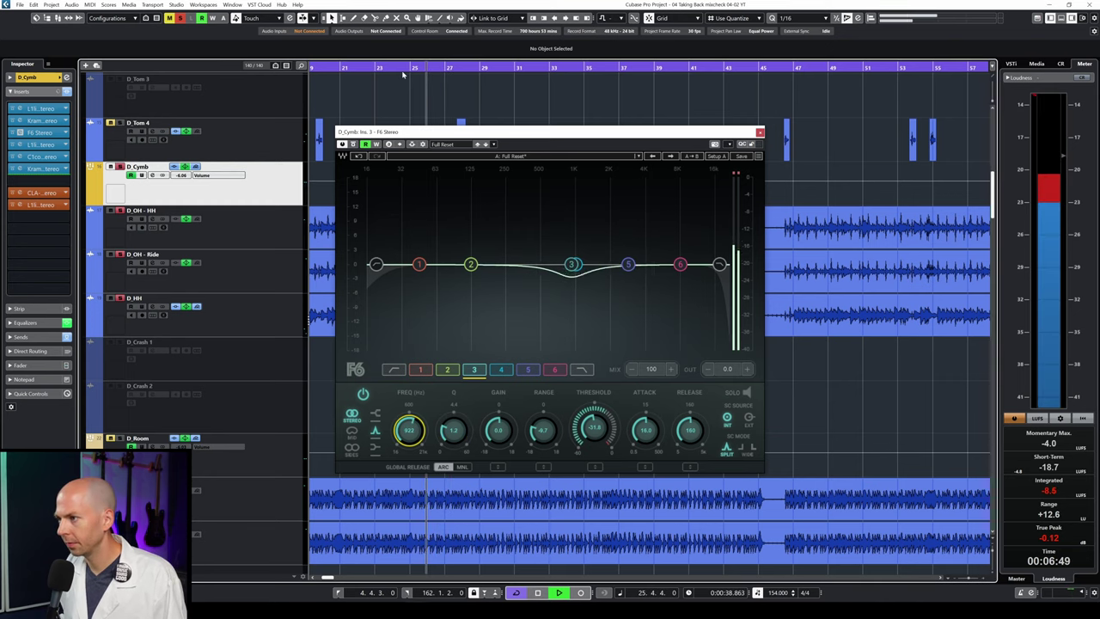
- A/B the cymbal F6 dynamic EQ with bypass, stop playback, and close the F6 window
click(353, 144)
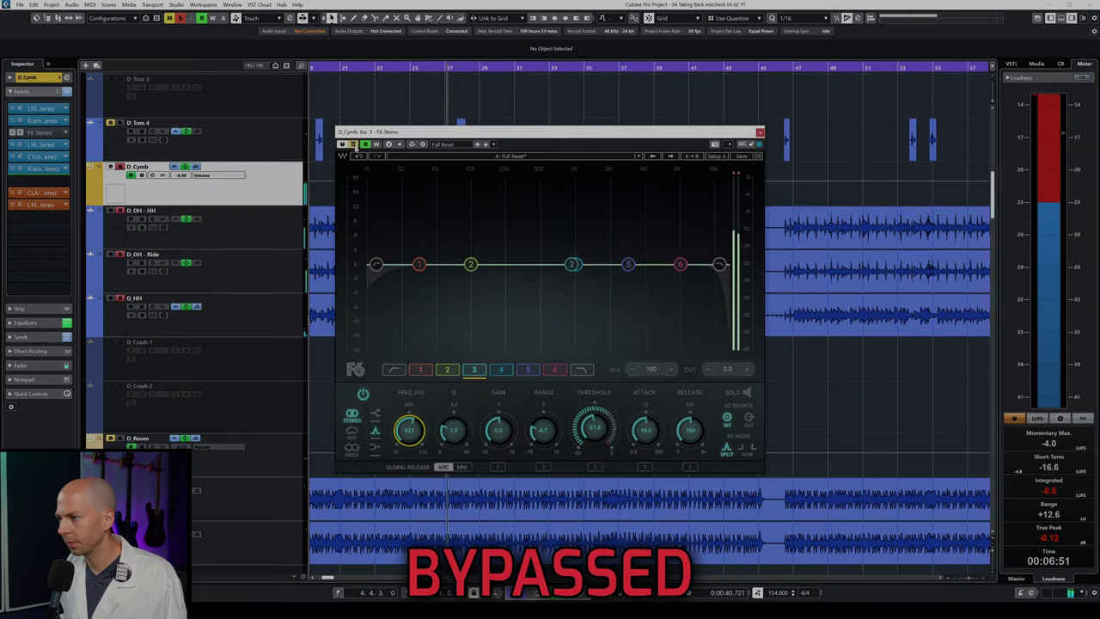
click(352, 145)
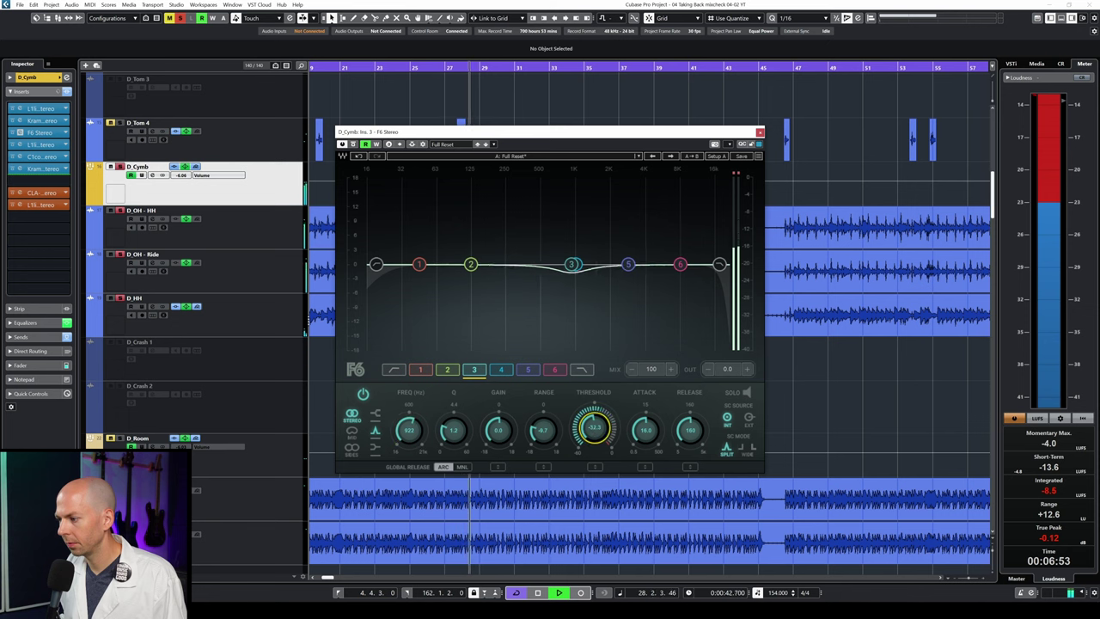
key(space)
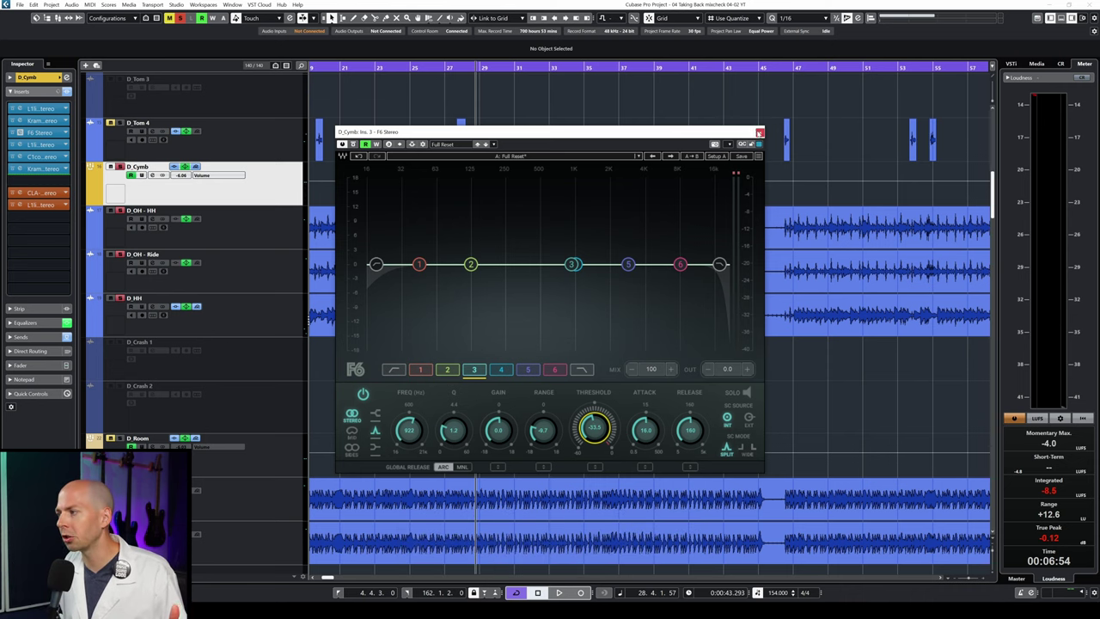
click(760, 133)
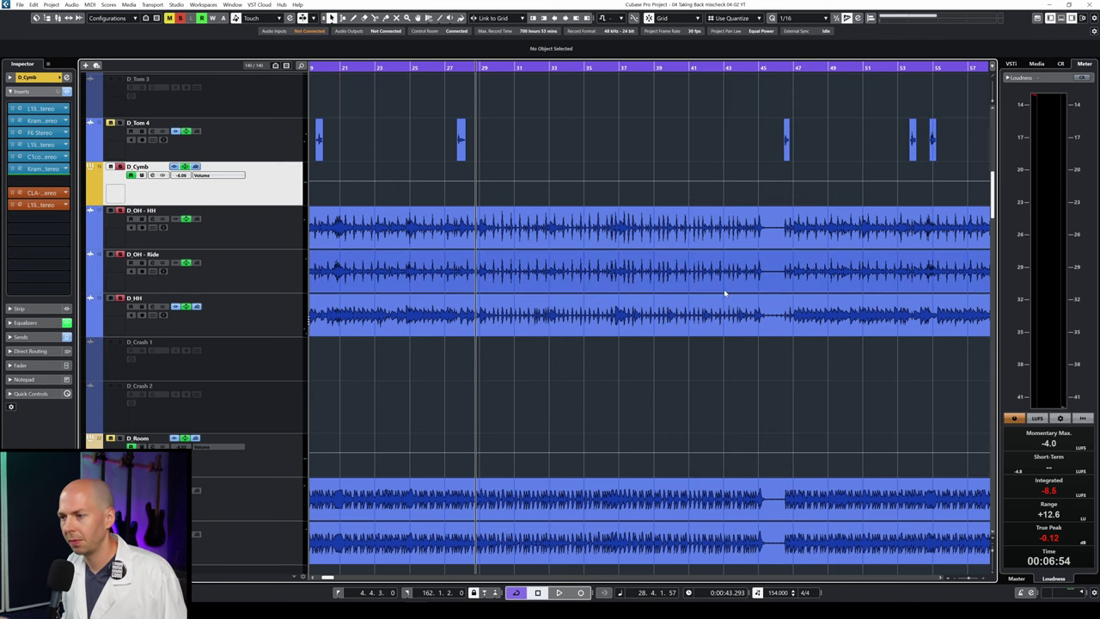
- Select the D_Room track and start playback
key(Down)
key(space)
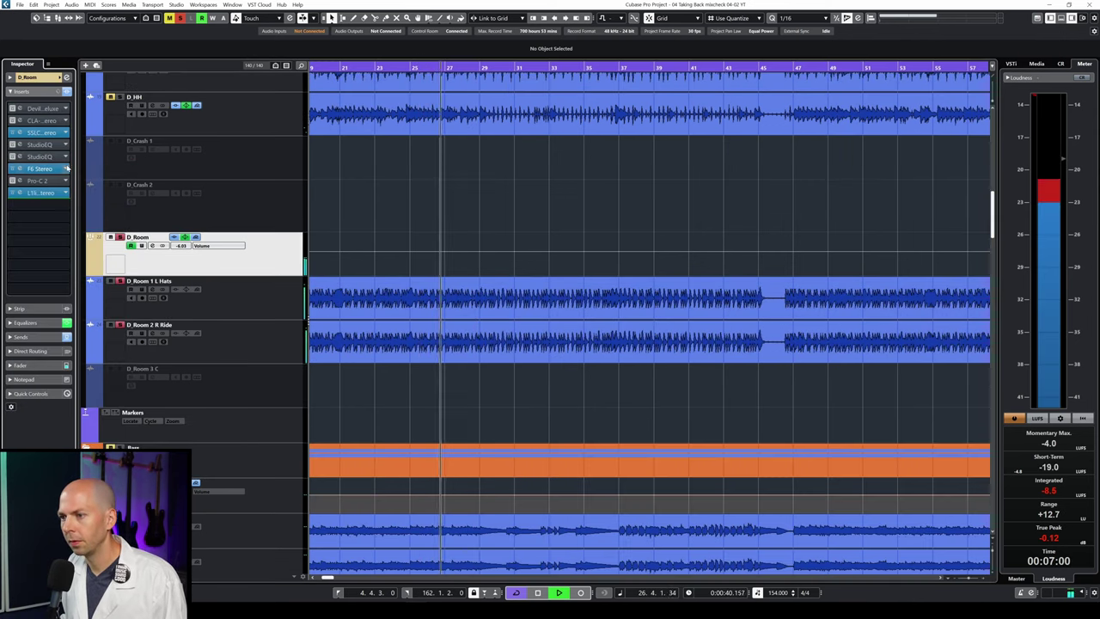
key(space)
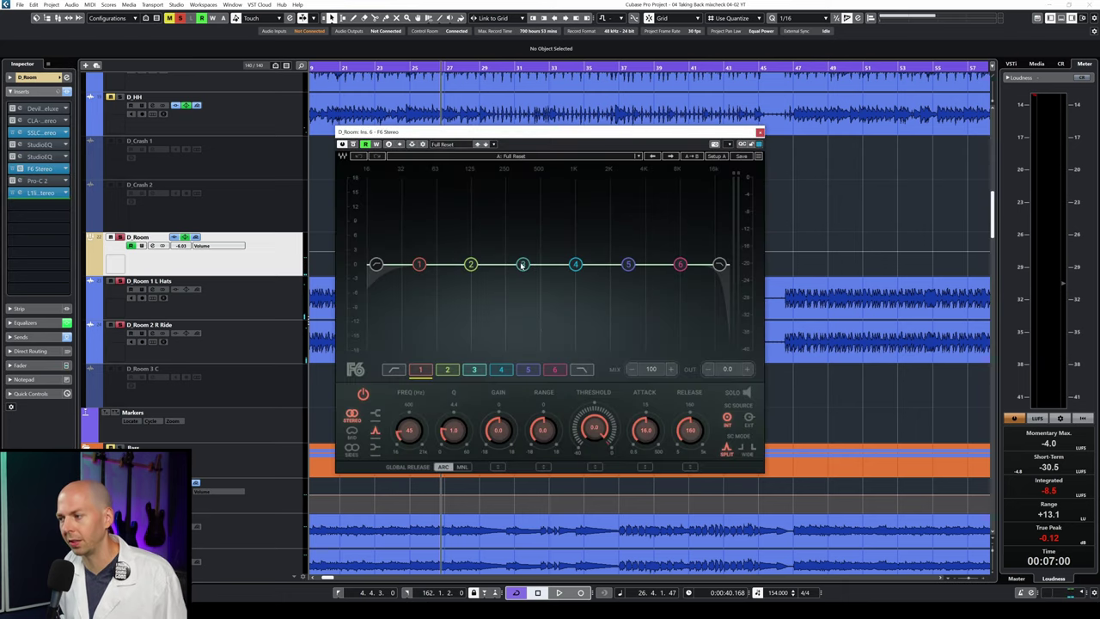
key(space)
- Sweep a sharply boosted F6 band 3 to find room resonances, then return its gain to 0 dB
drag(522, 265, 511, 191)
scroll(523, 215, up, 5)
scroll(535, 189, down, 3)
scroll(523, 184, up, 2)
scroll(516, 186, down, 2)
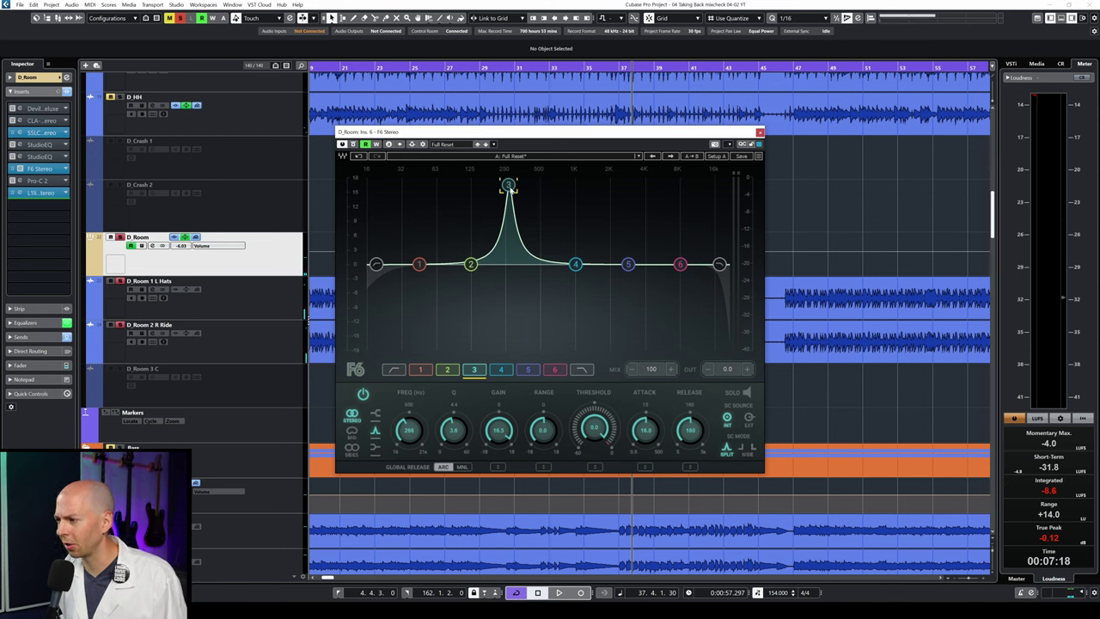
drag(509, 187, 508, 294)
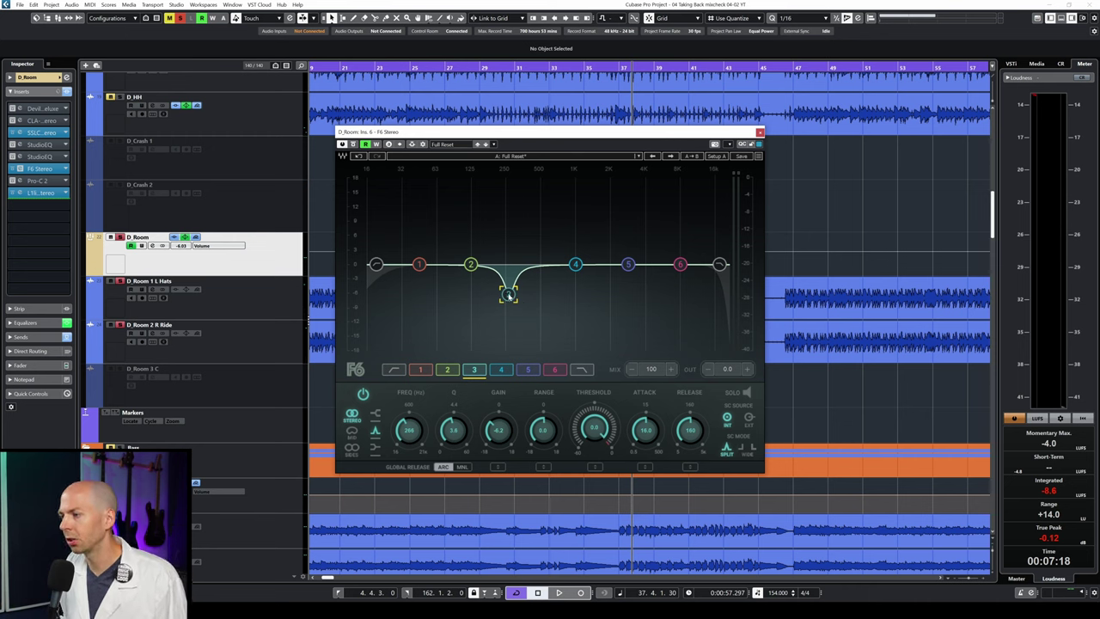
drag(510, 297, 508, 267)
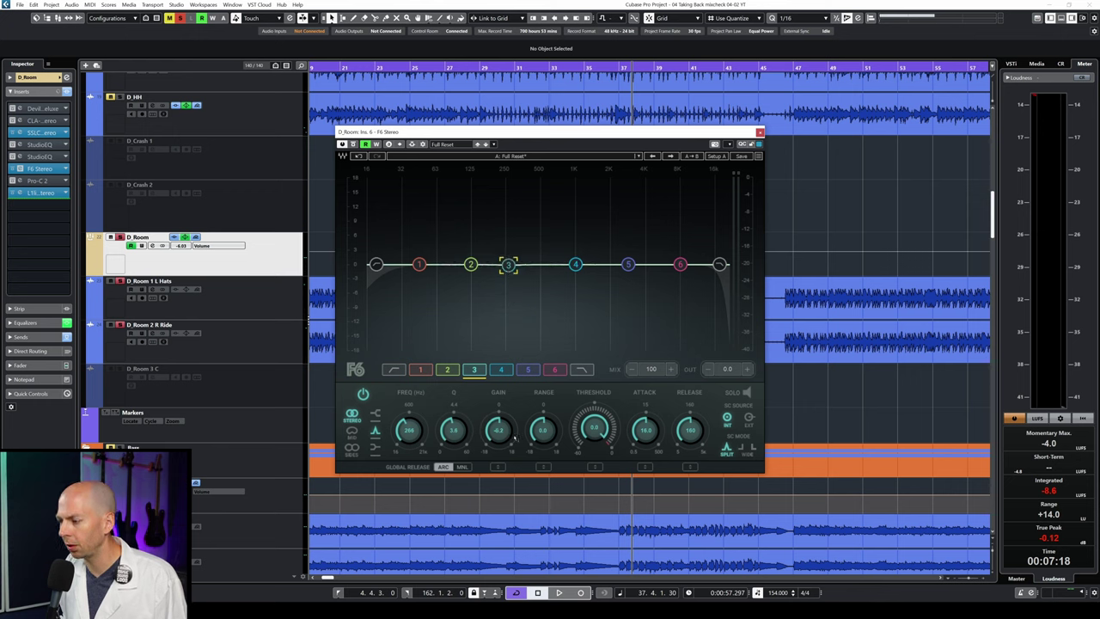
key(Return)
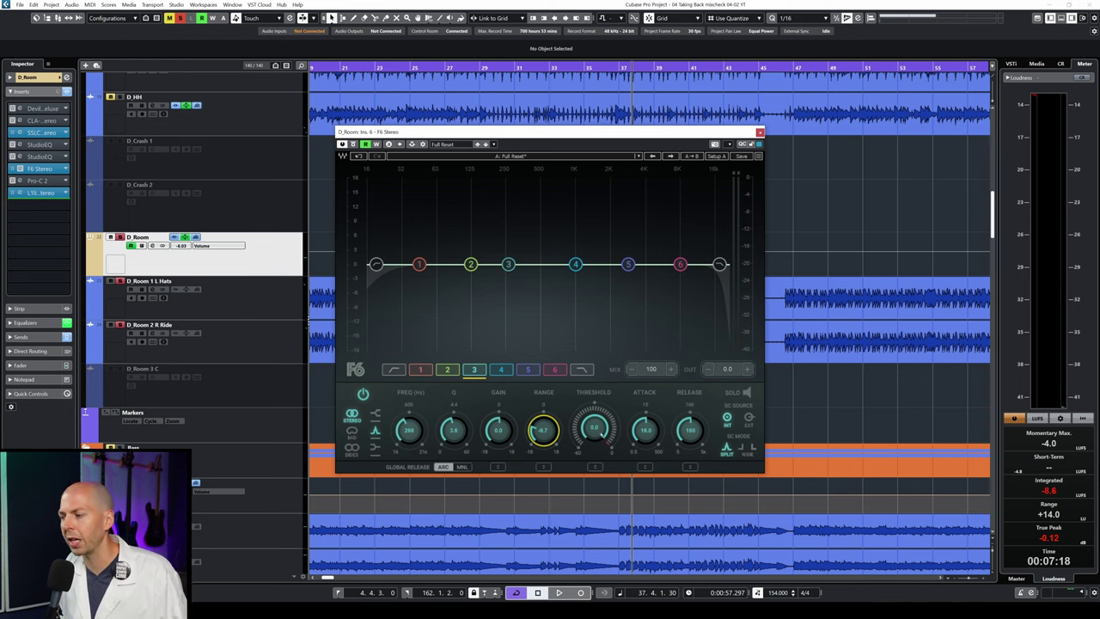
- Make band 3 a dynamic cut near 266 Hz: threshold -31 dB, range -11.2 dB, Q 1.8
key(space)
drag(594, 427, 594, 466)
drag(542, 430, 542, 447)
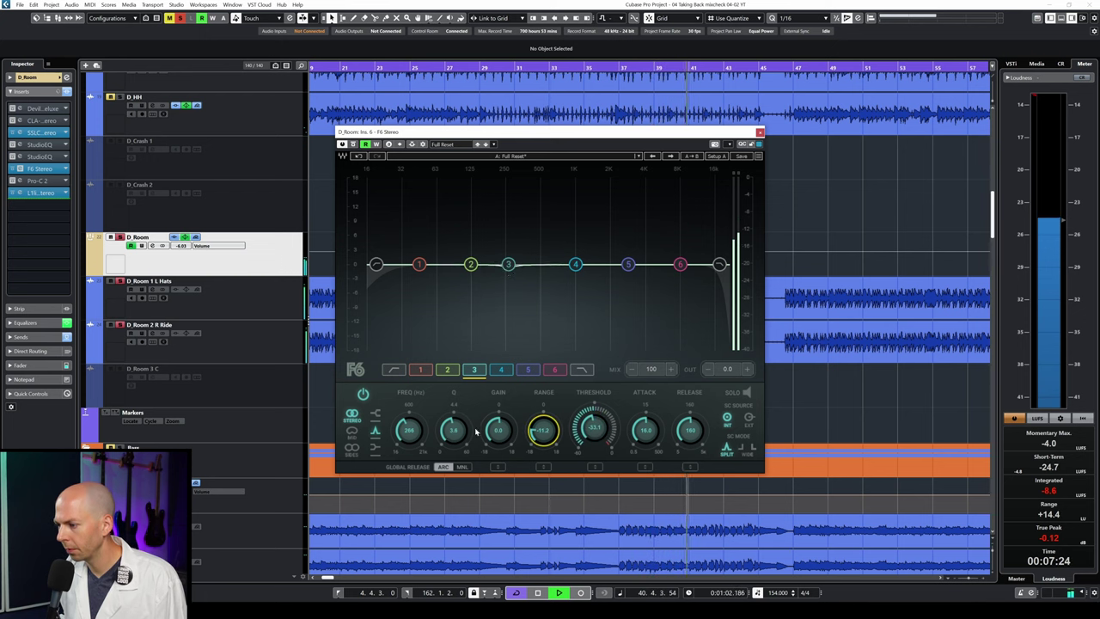
drag(453, 430, 453, 447)
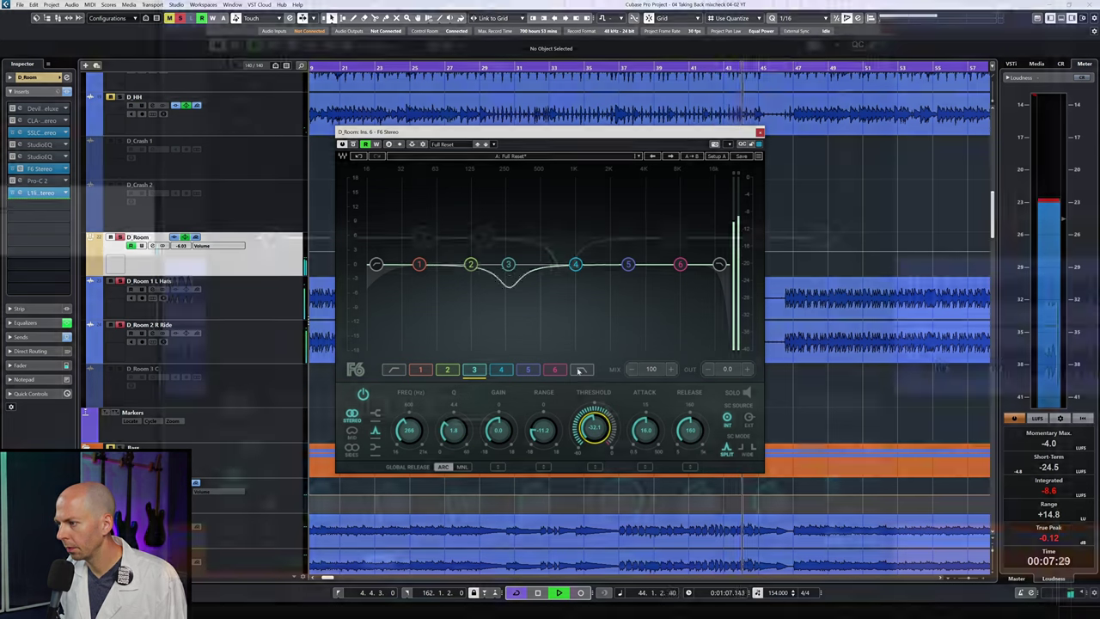
click(575, 263)
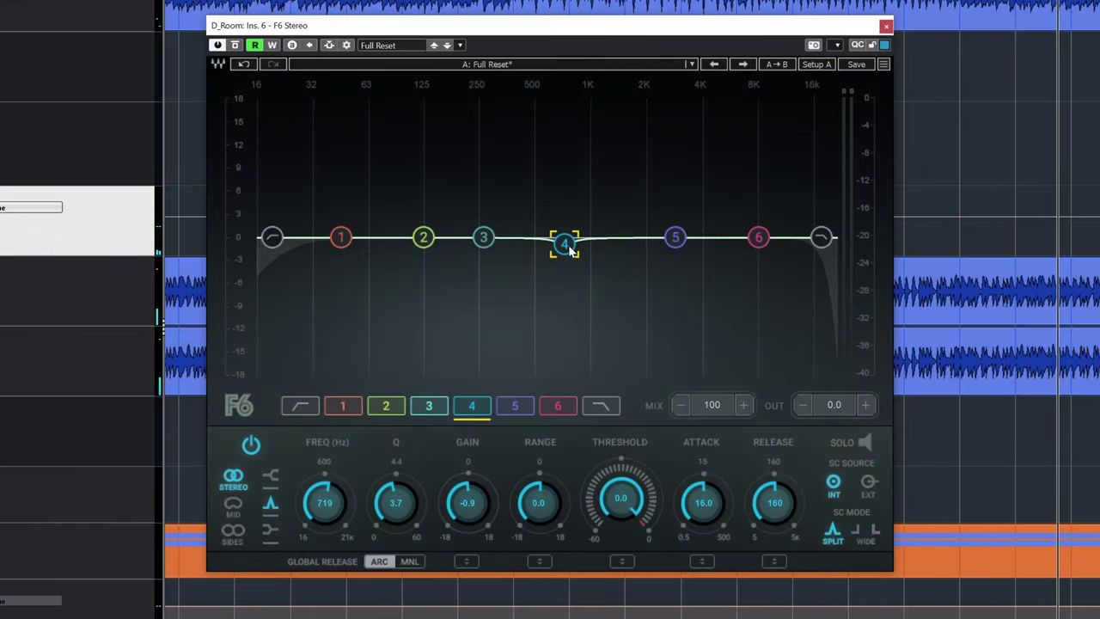
- Sweep band 4 for resonance, then make it a dynamic cut near 719 Hz: threshold -36.2, range -7.8
drag(565, 248, 565, 132)
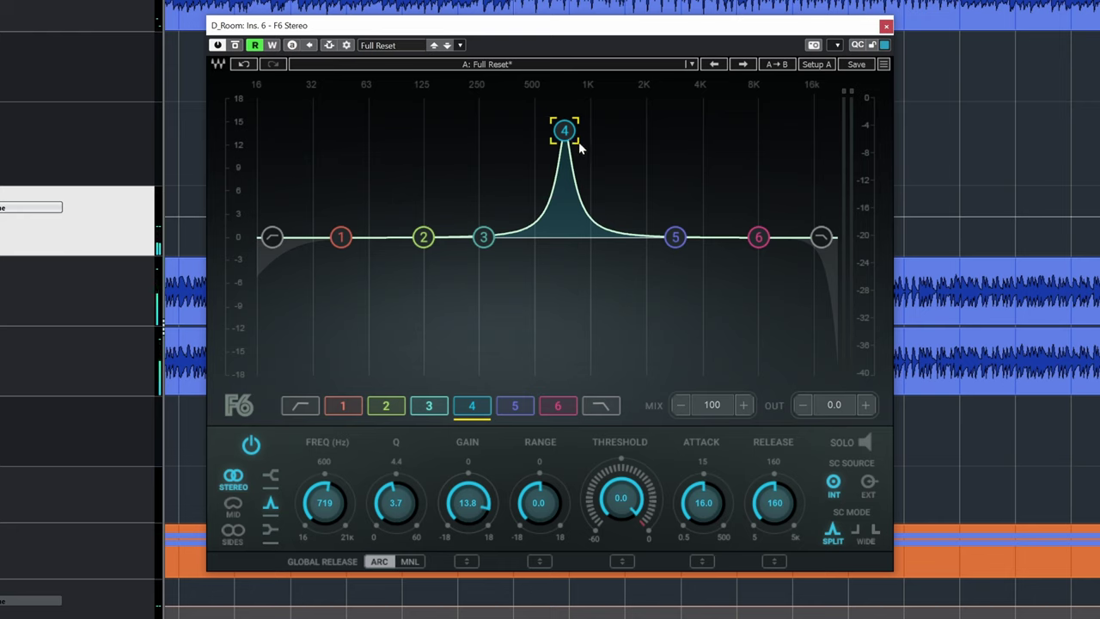
drag(564, 130, 565, 237)
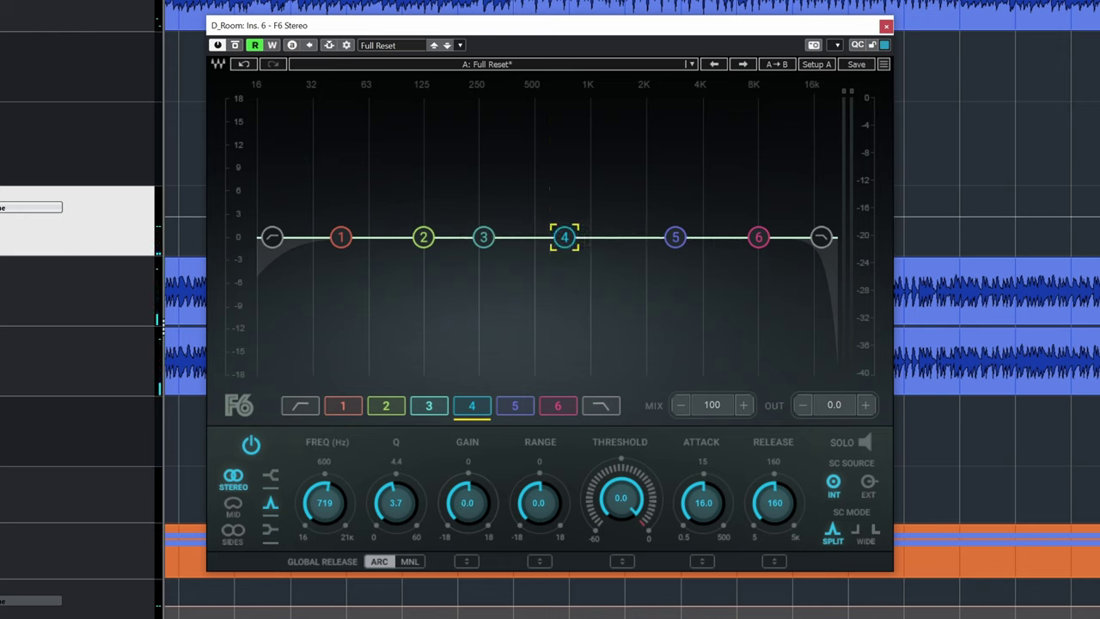
drag(615, 486, 615, 507)
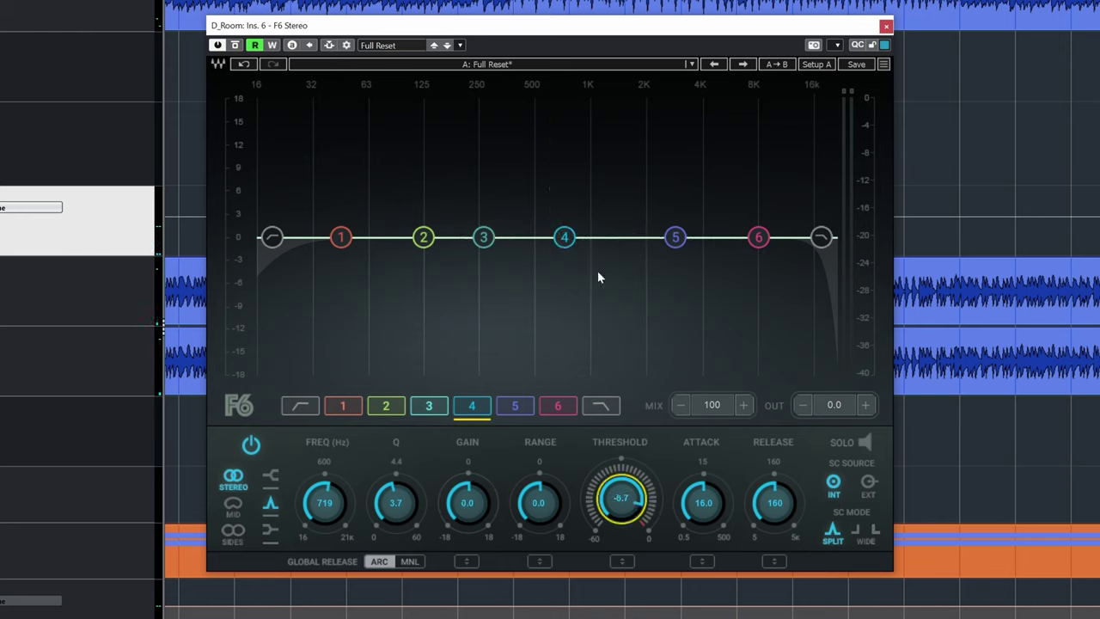
drag(538, 502, 538, 506)
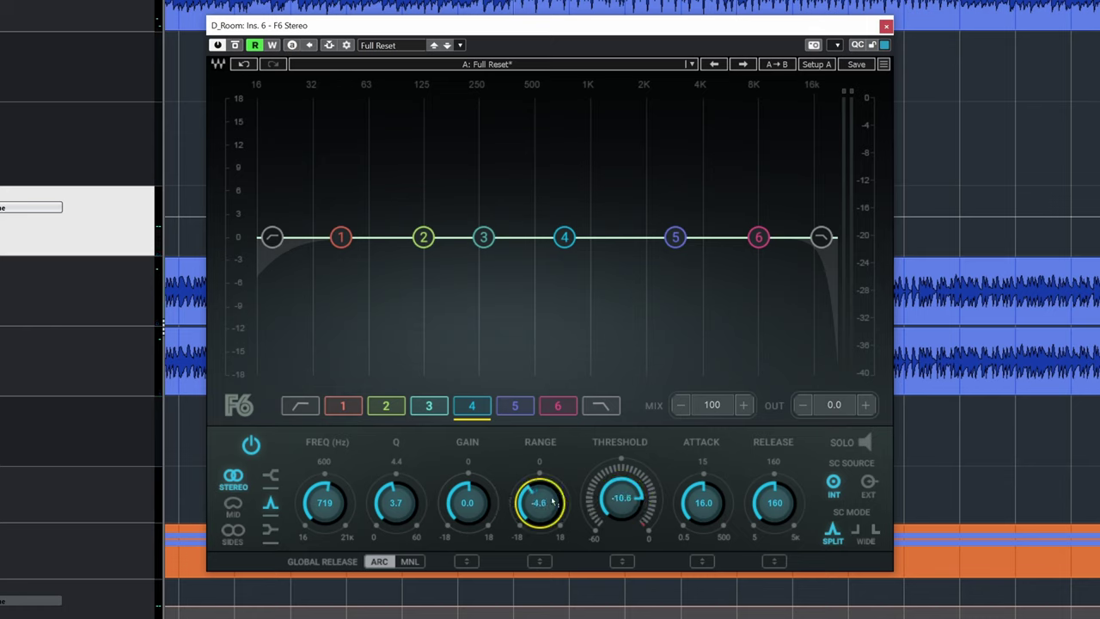
drag(620, 498, 620, 560)
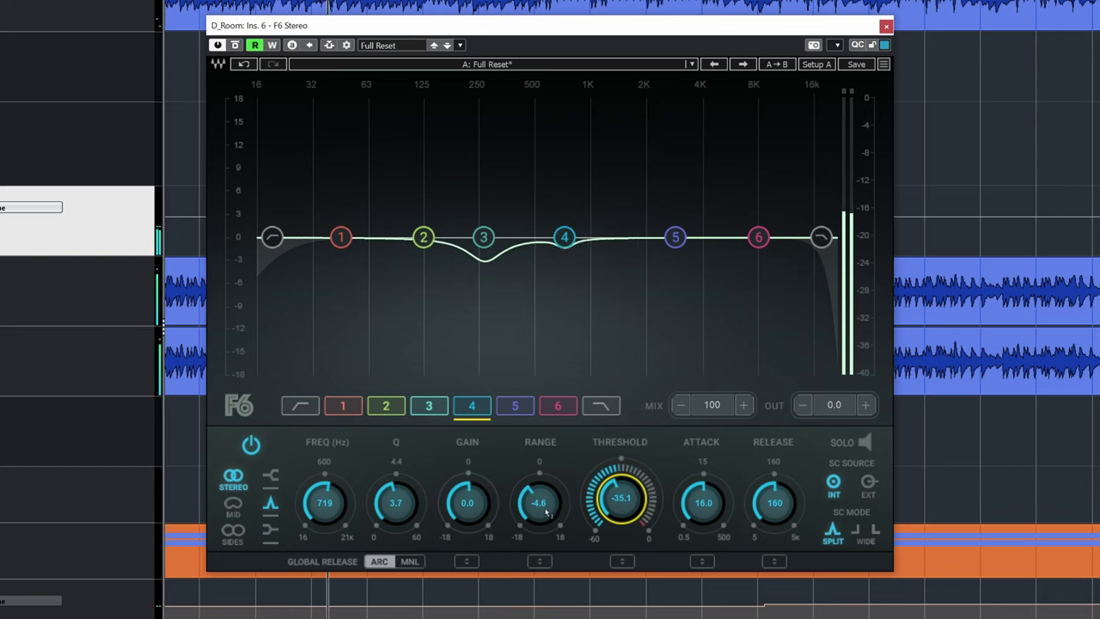
drag(545, 513, 544, 527)
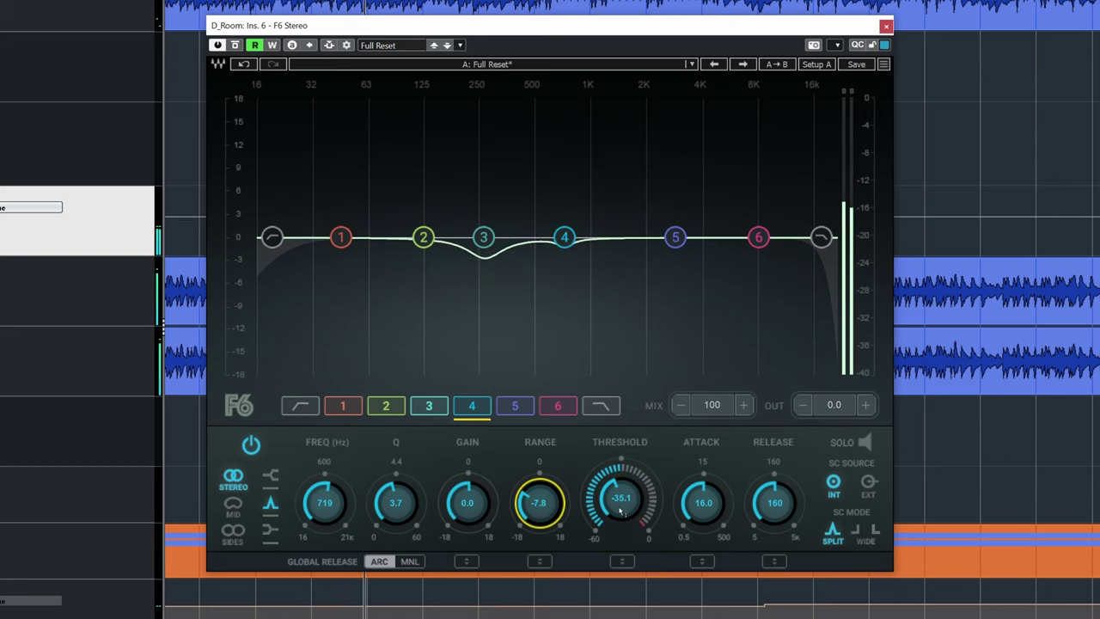
drag(620, 512, 620, 514)
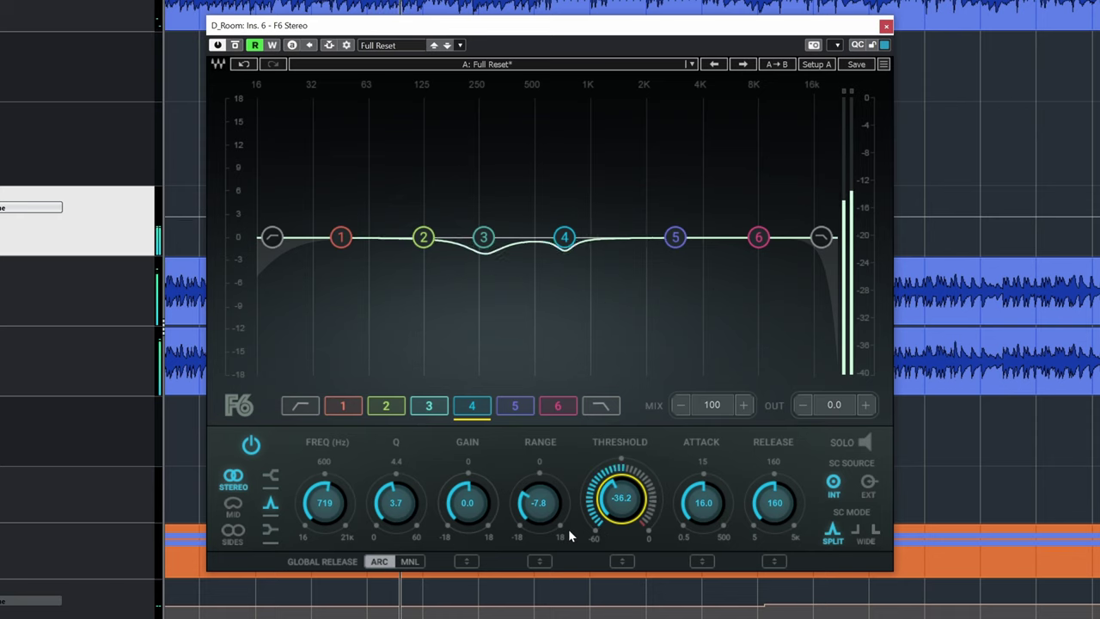
- Compare the room F6 via bypass and close its window
click(236, 46)
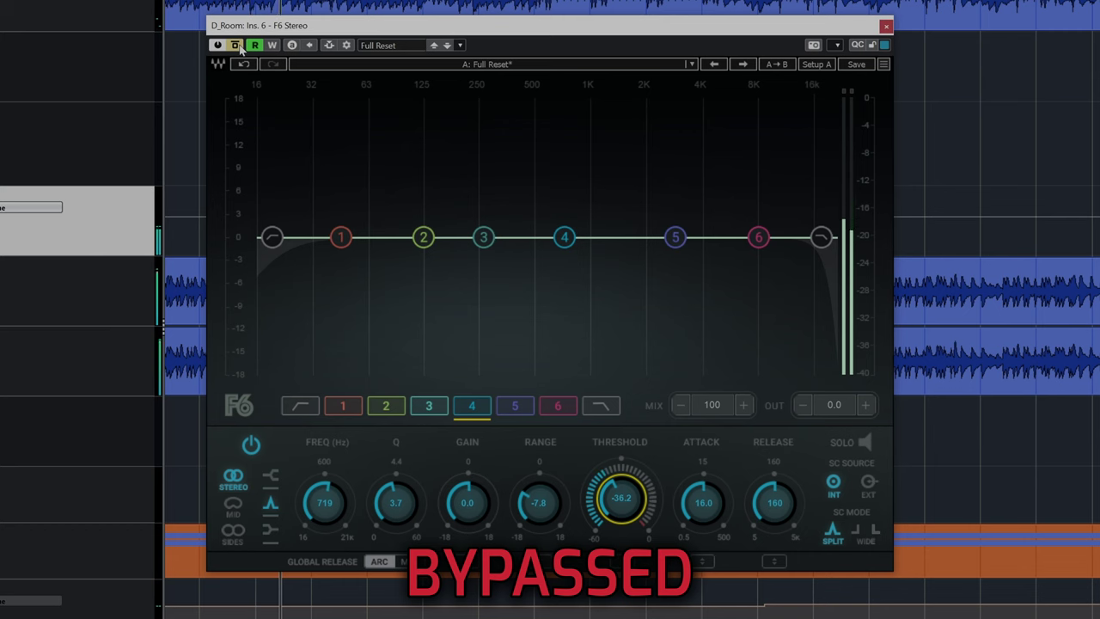
click(237, 46)
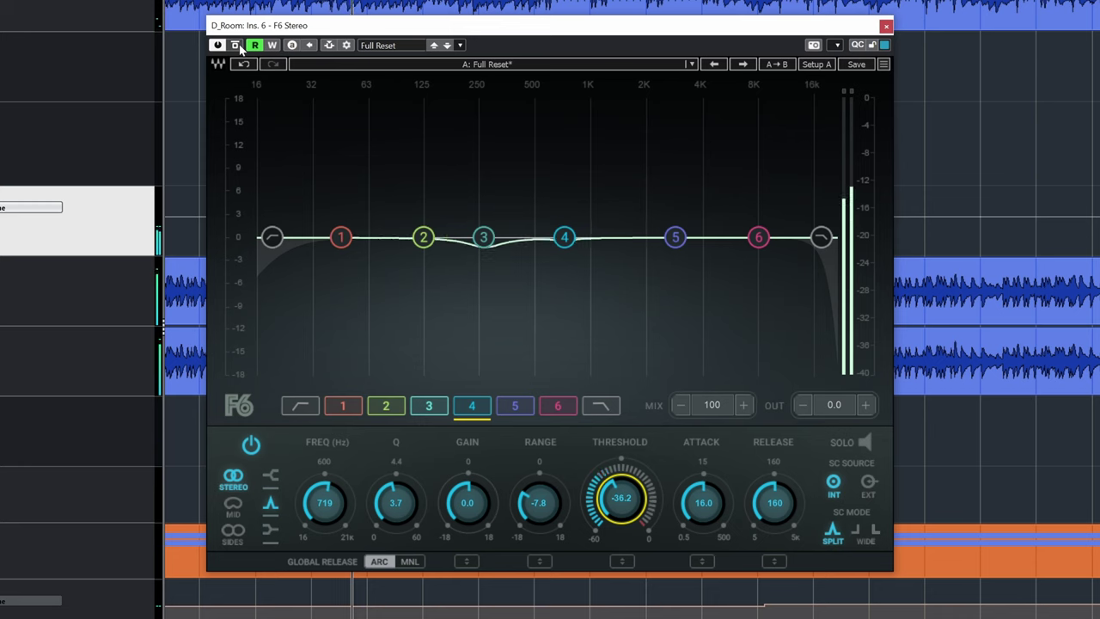
click(237, 46)
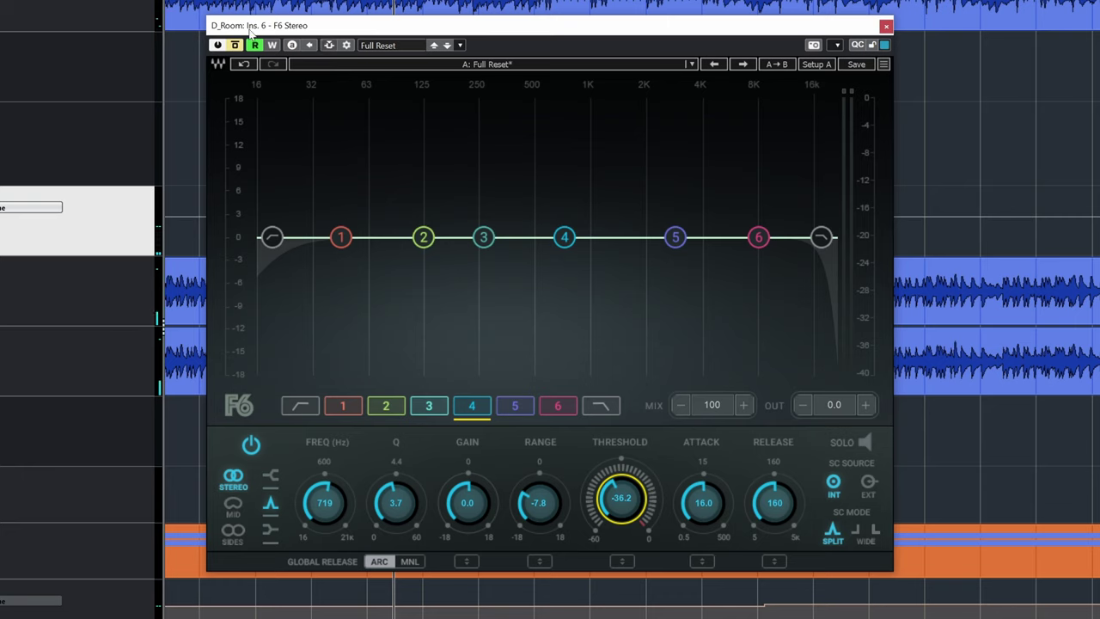
click(886, 26)
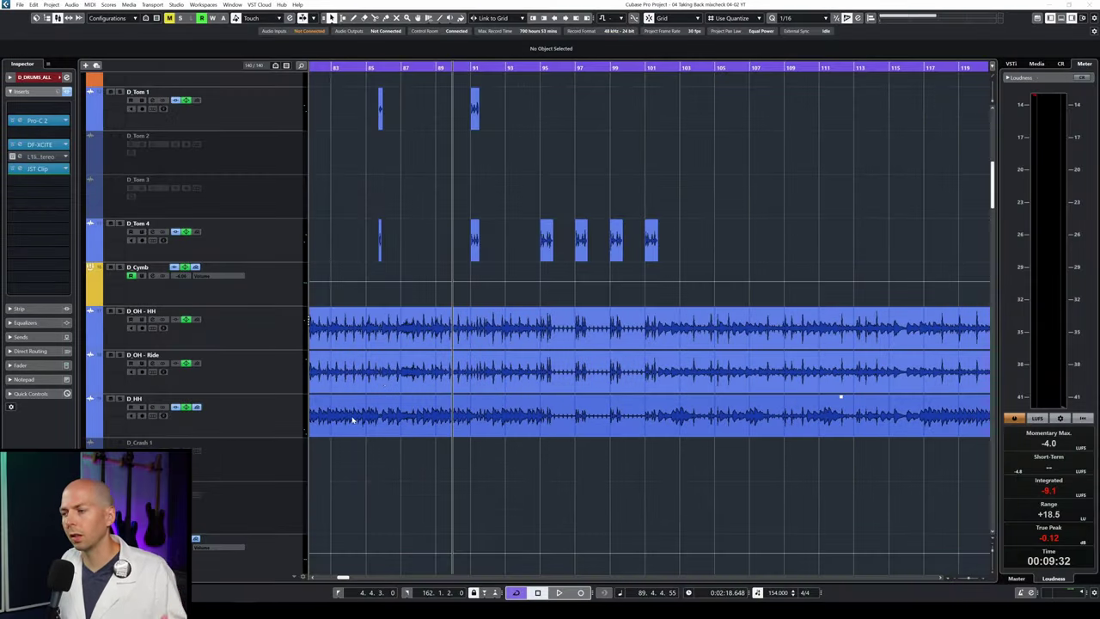
- On the Stereo Out's Pro-MB, add a low-frequency compression band, widen its crossover, and start playback
scroll(384, 388, down, 2)
scroll(384, 389, down, 6)
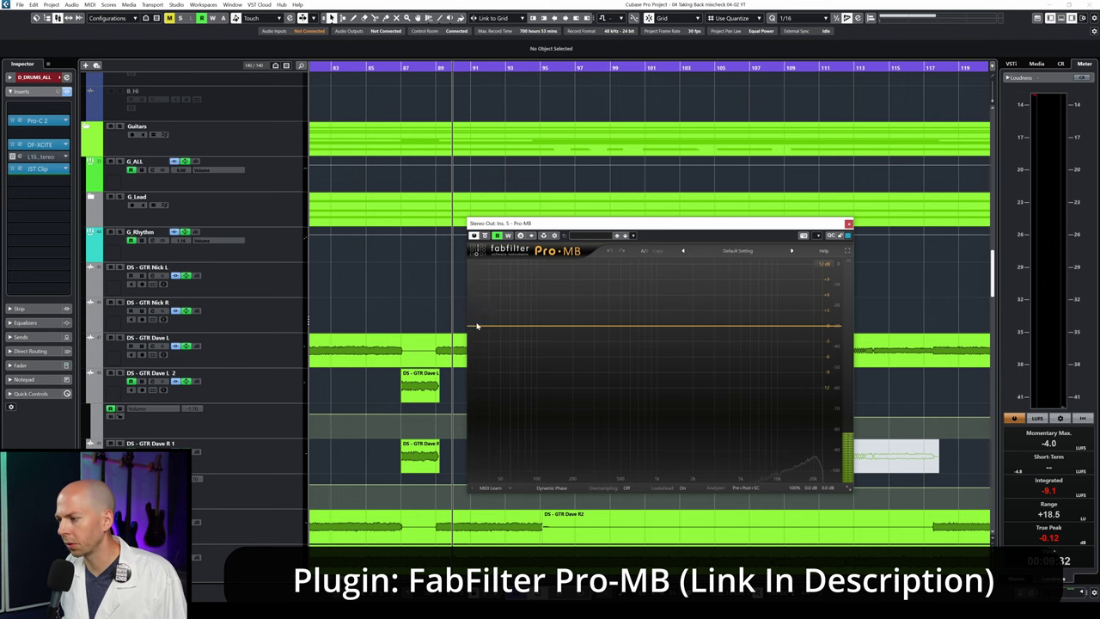
drag(608, 231, 662, 208)
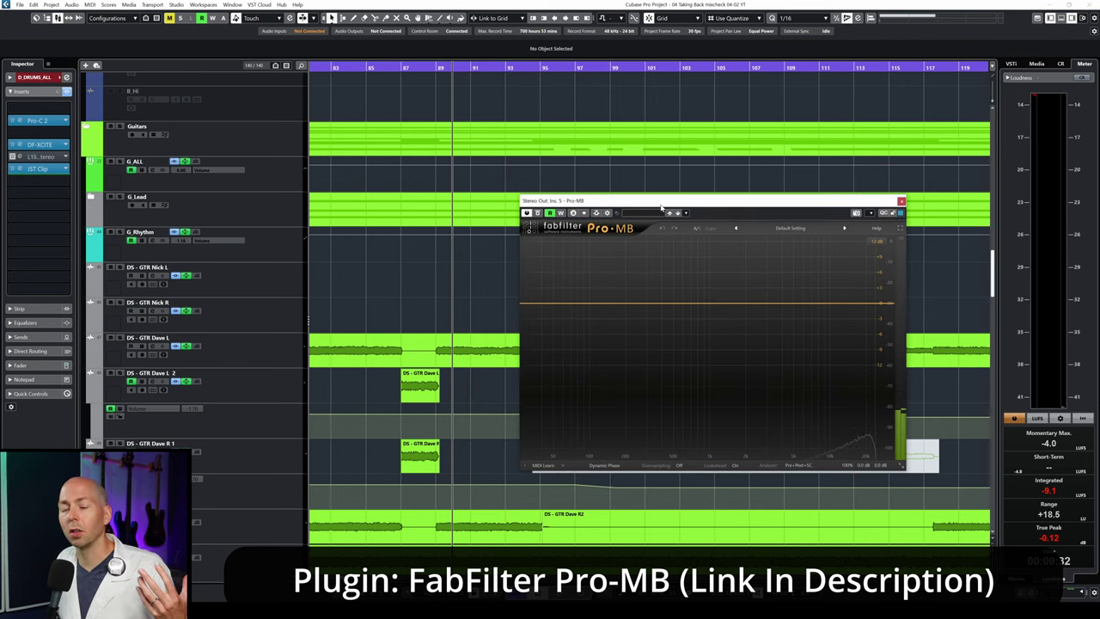
click(559, 302)
drag(608, 302, 573, 282)
key(space)
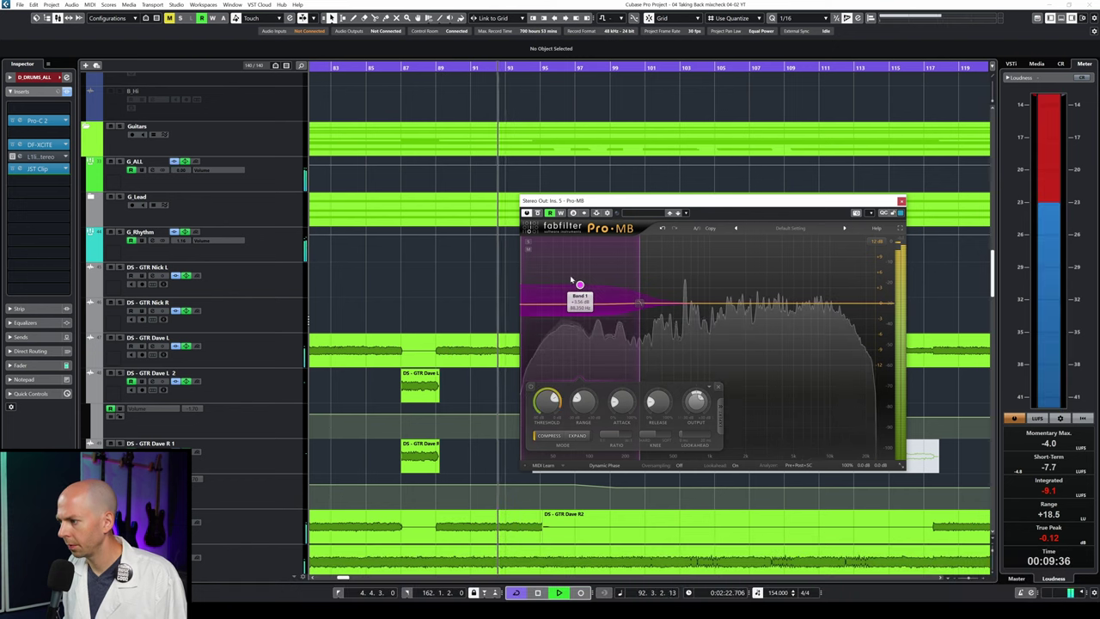
- Solo the Pro-MB low band and set its upper crossover to about 182 Hz
click(527, 242)
drag(579, 285, 624, 318)
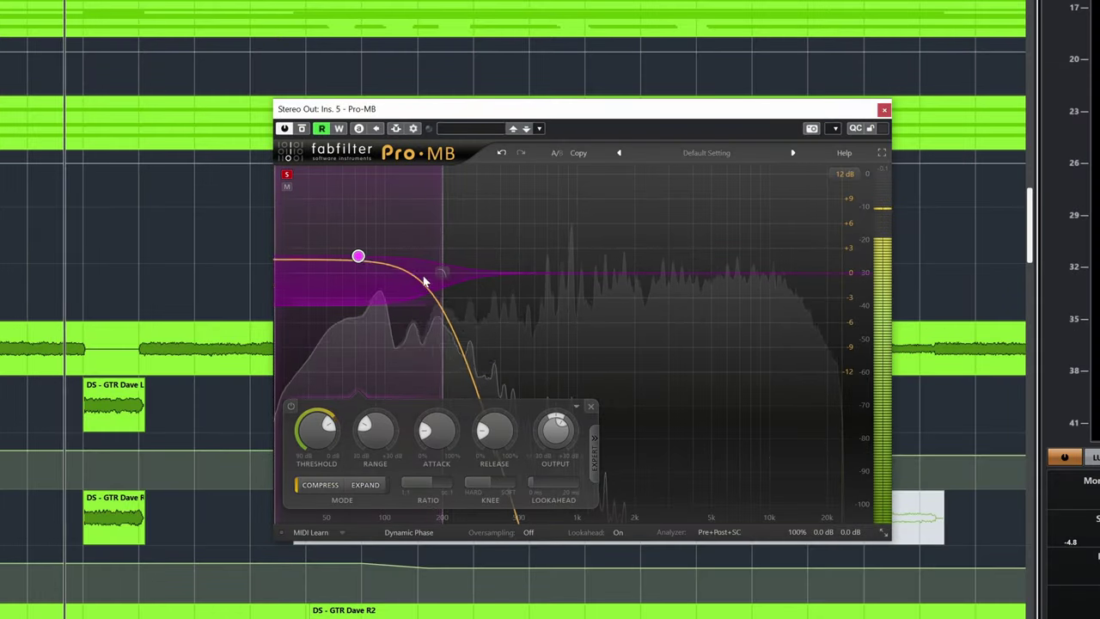
drag(441, 275, 444, 274)
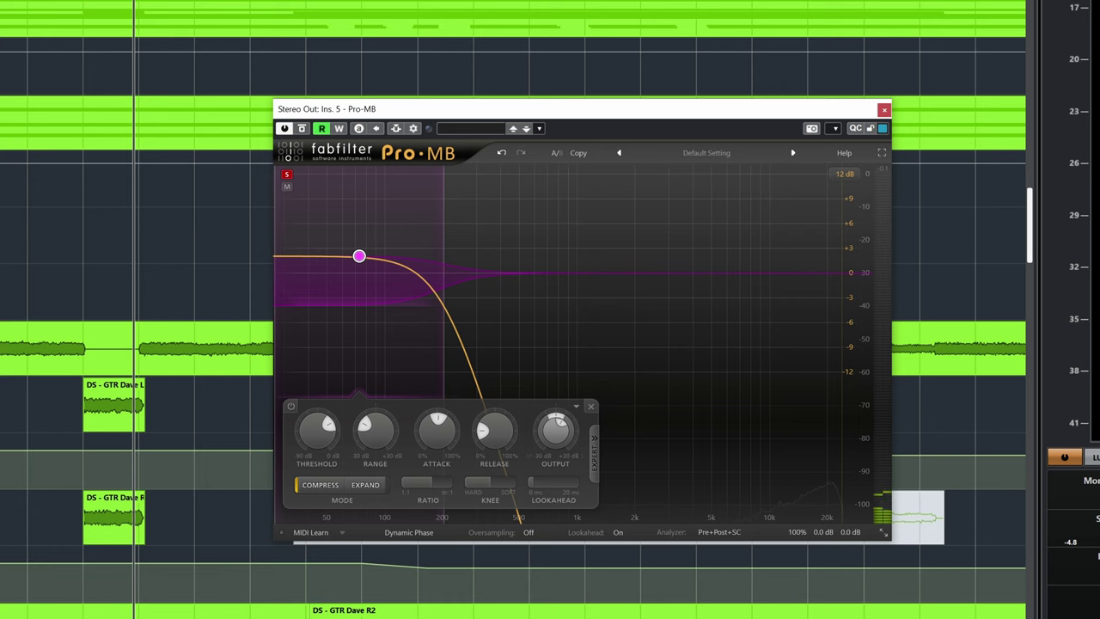
- Lower the low band's threshold, limit its range to a few dB, and unsolo it
drag(316, 429, 306, 468)
drag(375, 425, 385, 432)
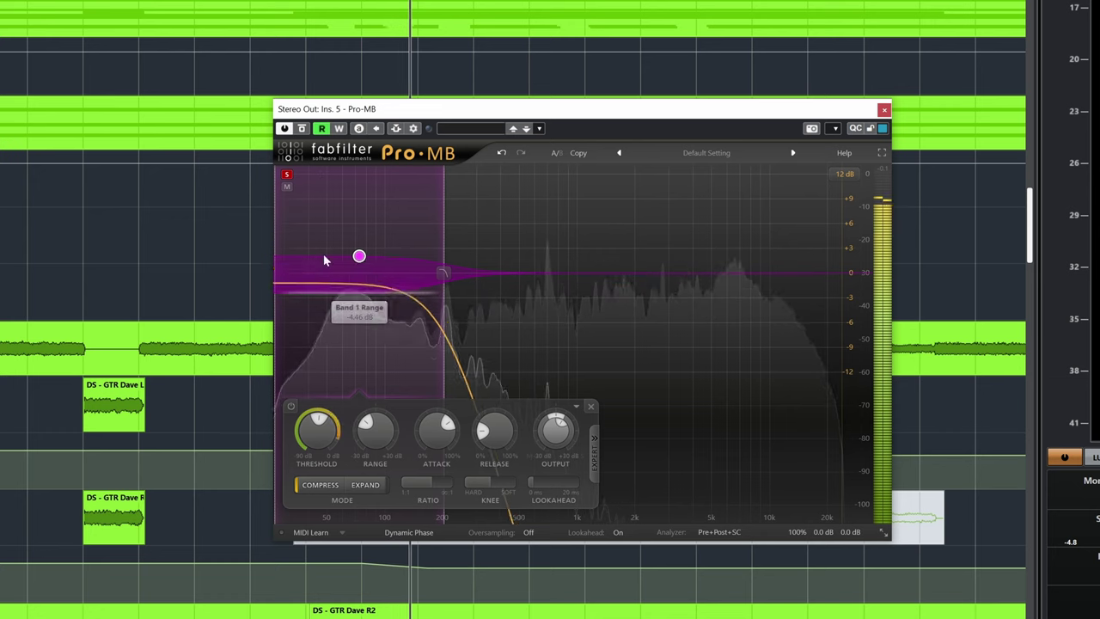
click(286, 175)
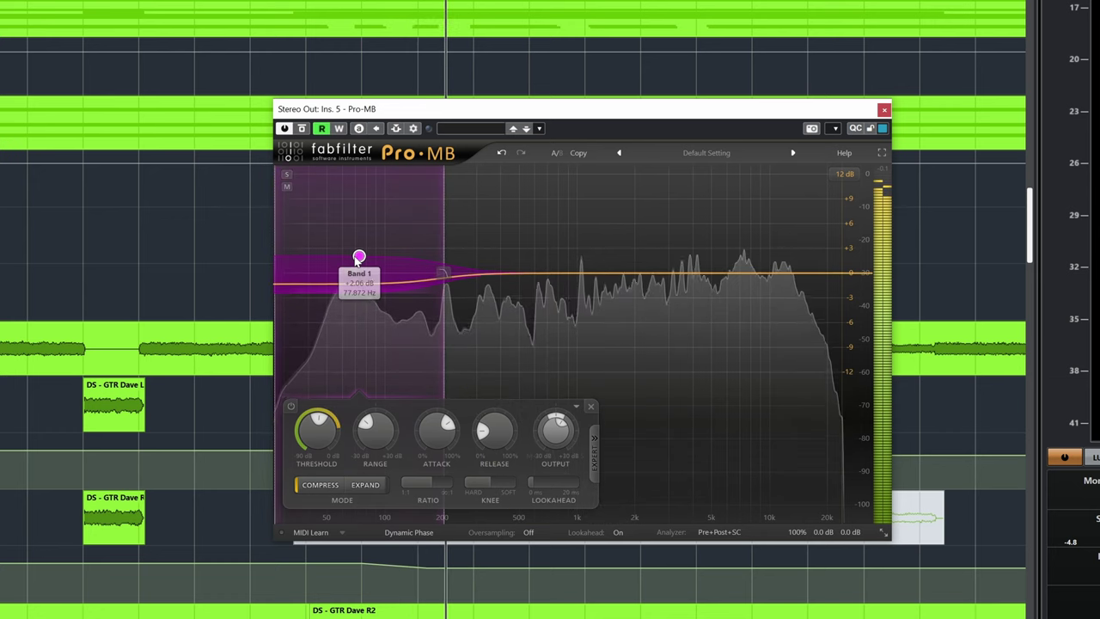
- Raise the Pro-MB low band's level to about +3.8 dB and A/B it with bypass
scroll(556, 428, up, 3)
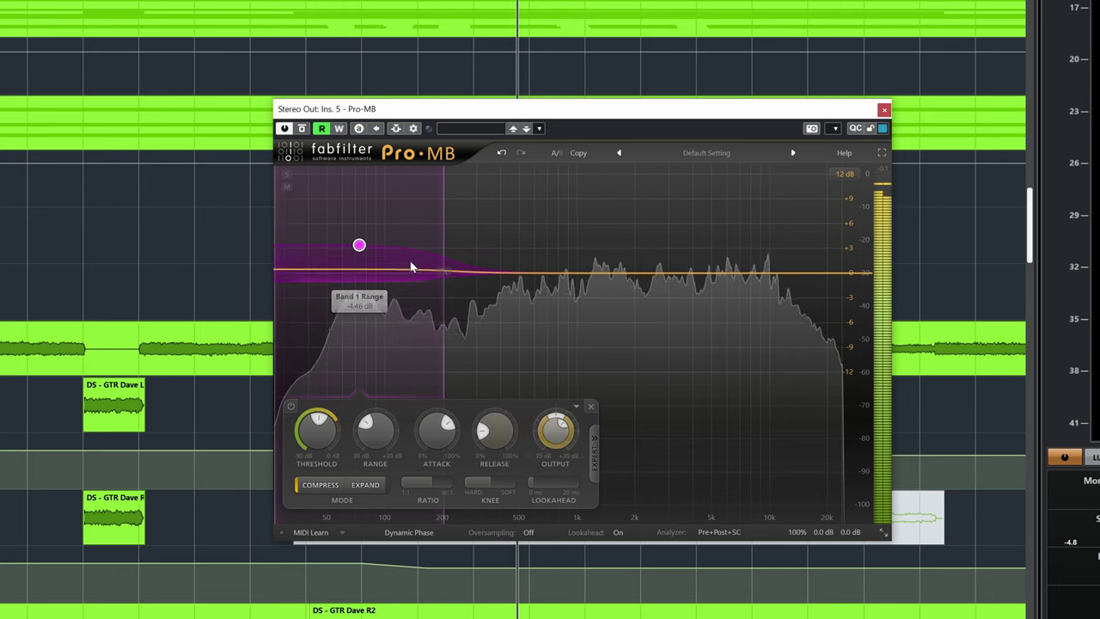
click(302, 128)
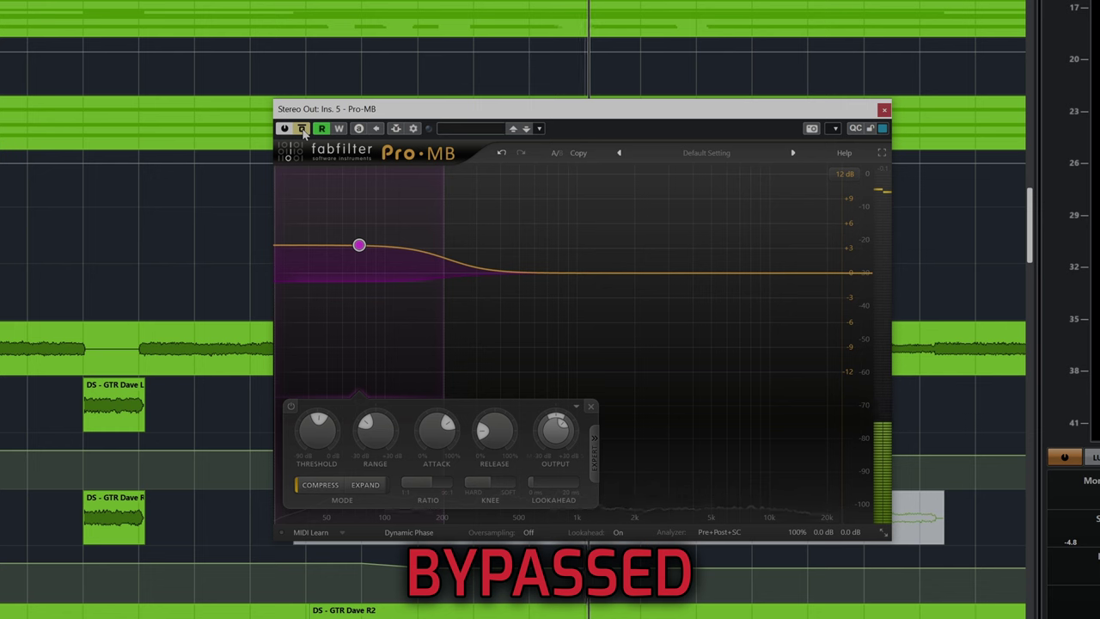
click(301, 128)
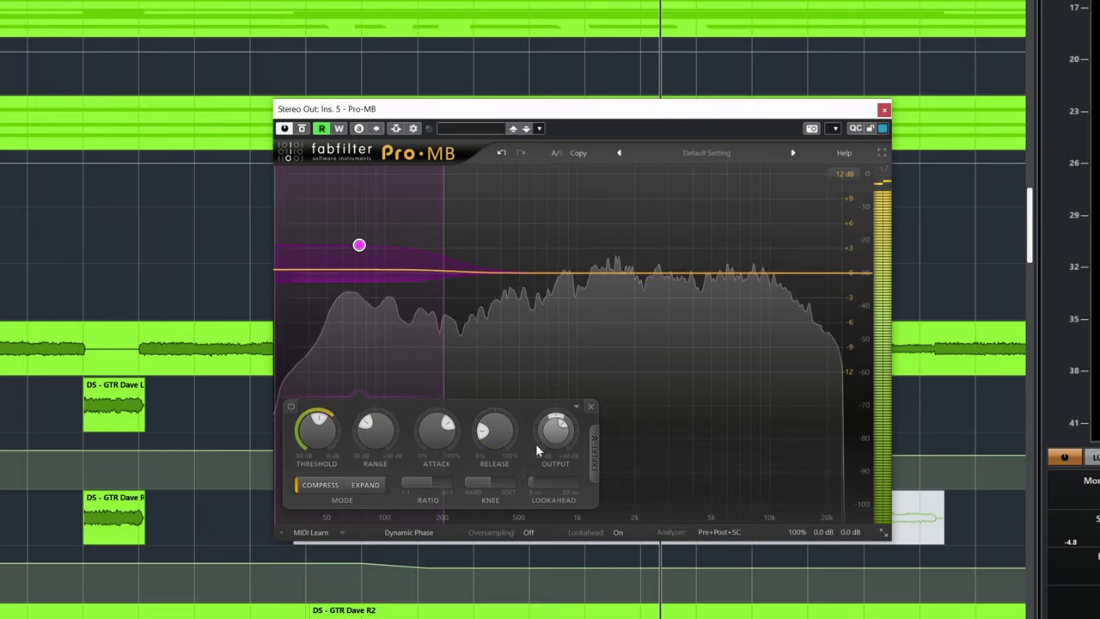
scroll(554, 433, up, 2)
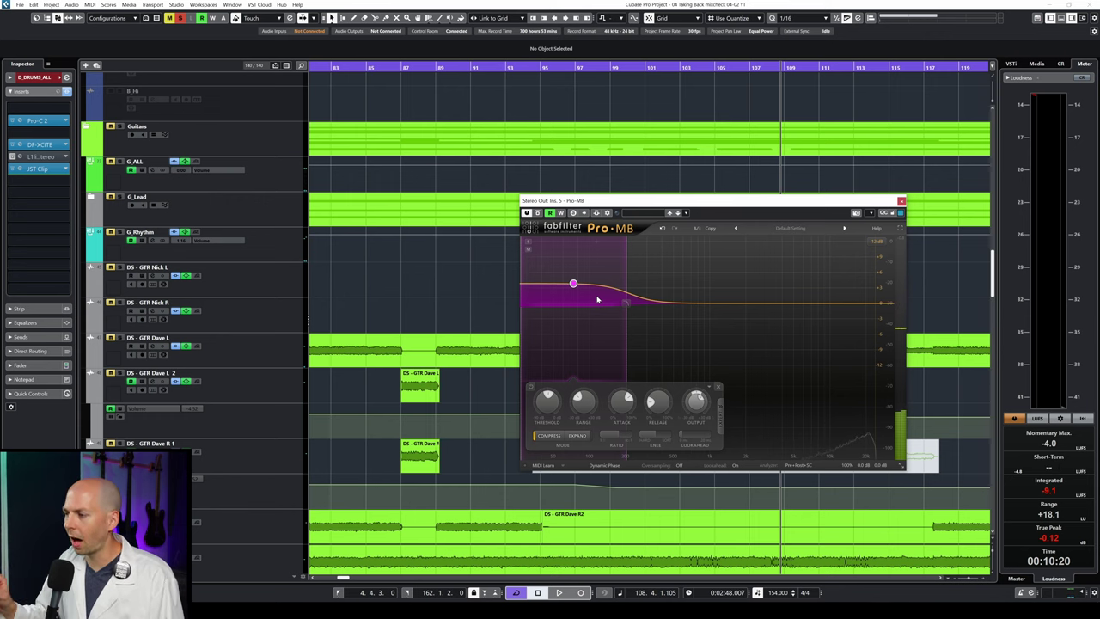
- Close Pro-MB and insert the Waves C6 multiband compressor on the Bass track via a 'c6' search
click(900, 203)
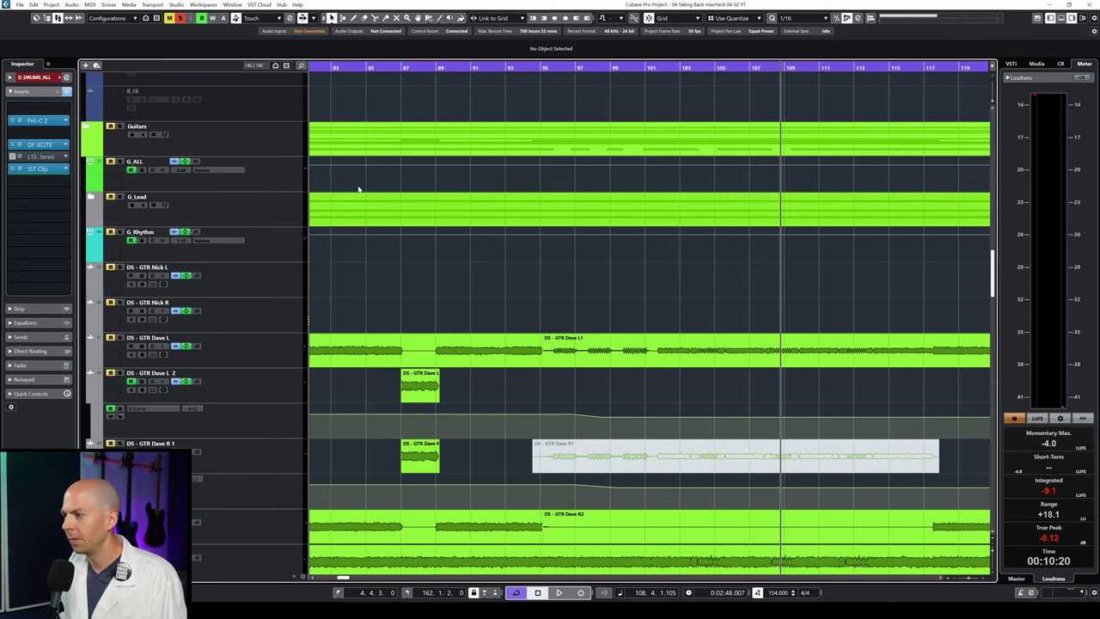
scroll(307, 259, up, 15)
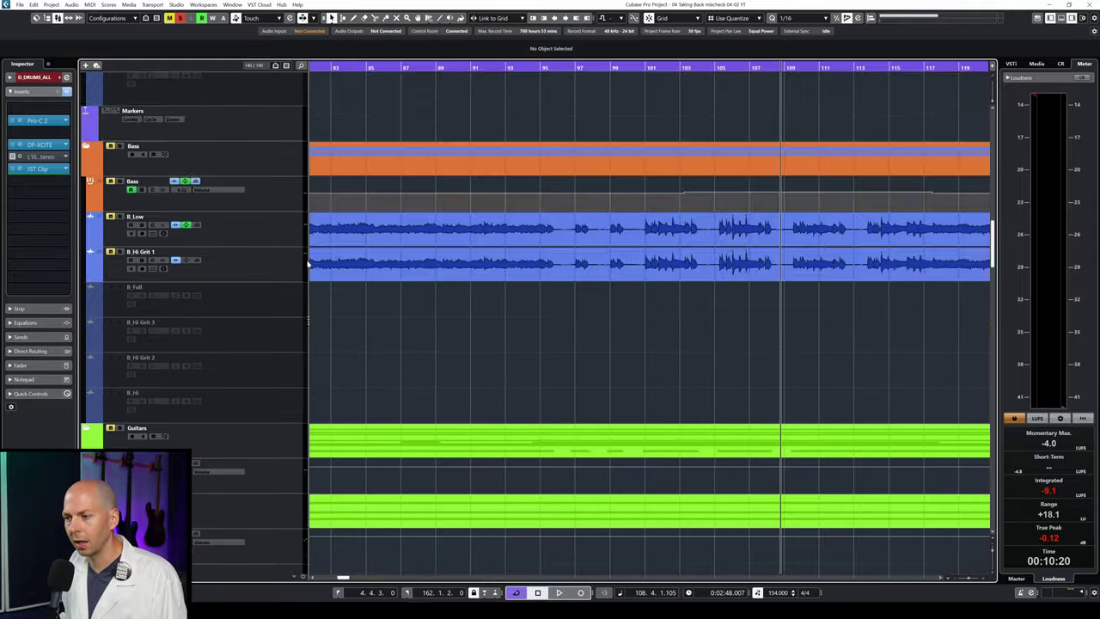
scroll(306, 264, up, 15)
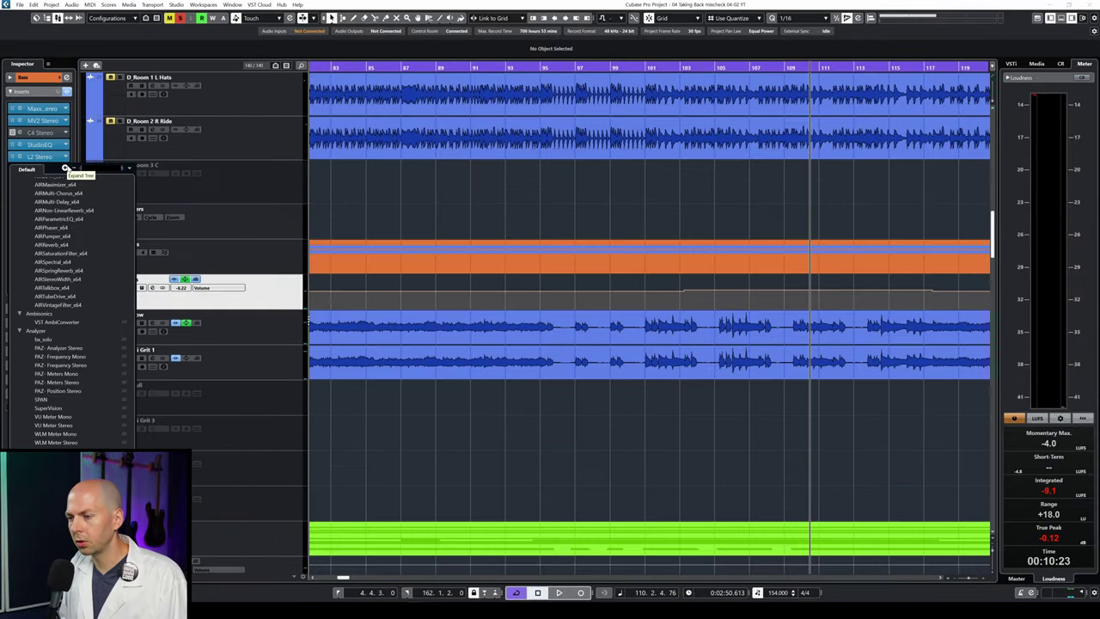
text(c6)
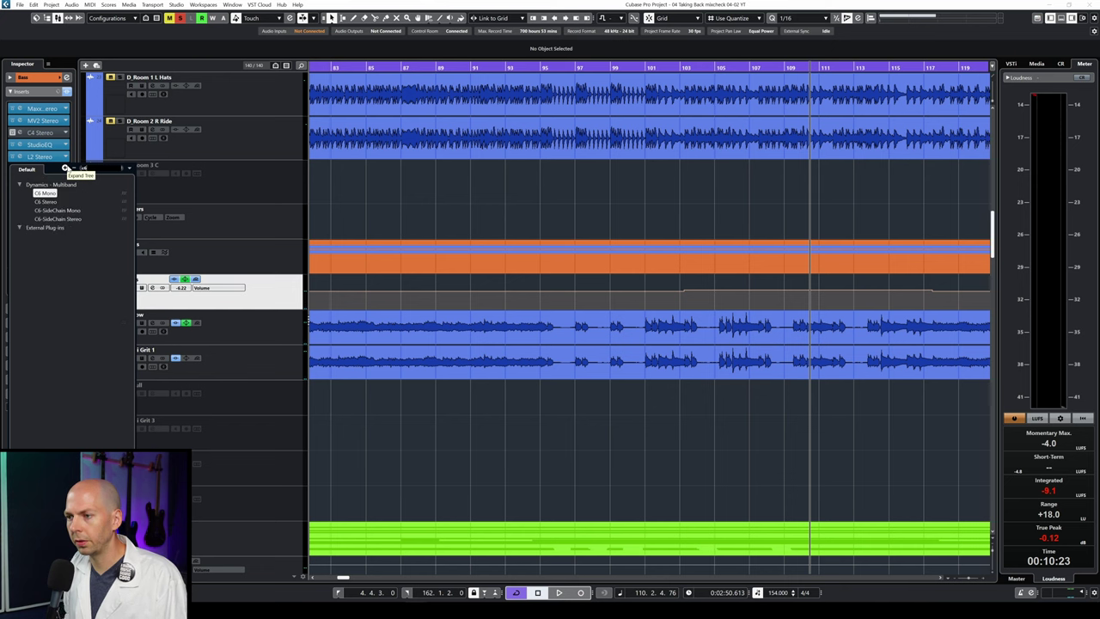
click(56, 218)
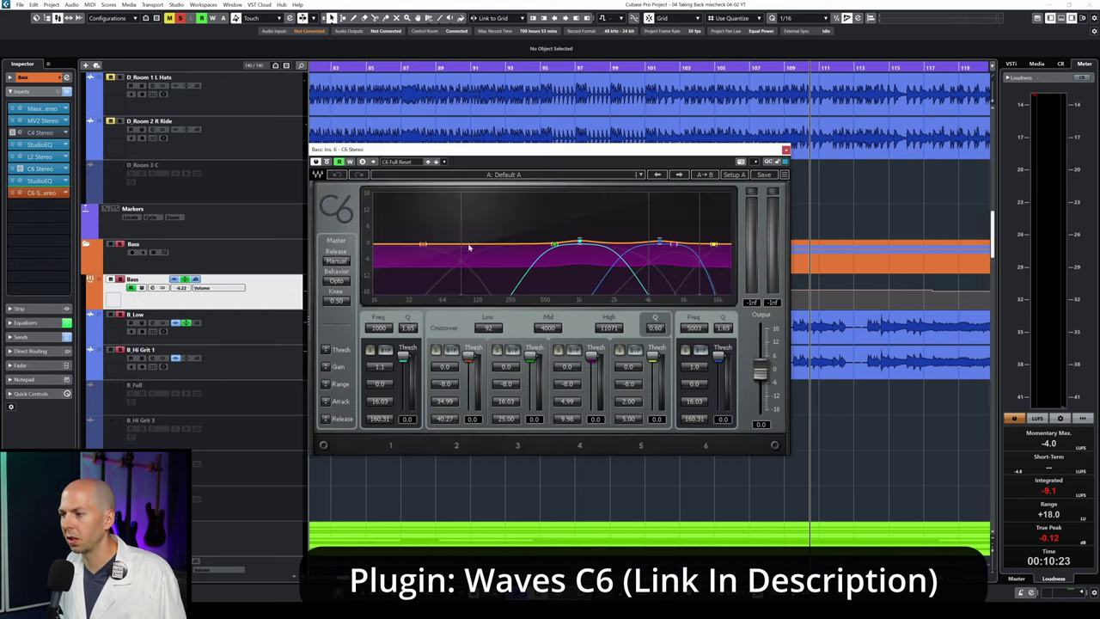
click(451, 350)
- Bypass the unused C6 bands, keep band 2 active, and raise its crossover to 135 Hz
click(512, 350)
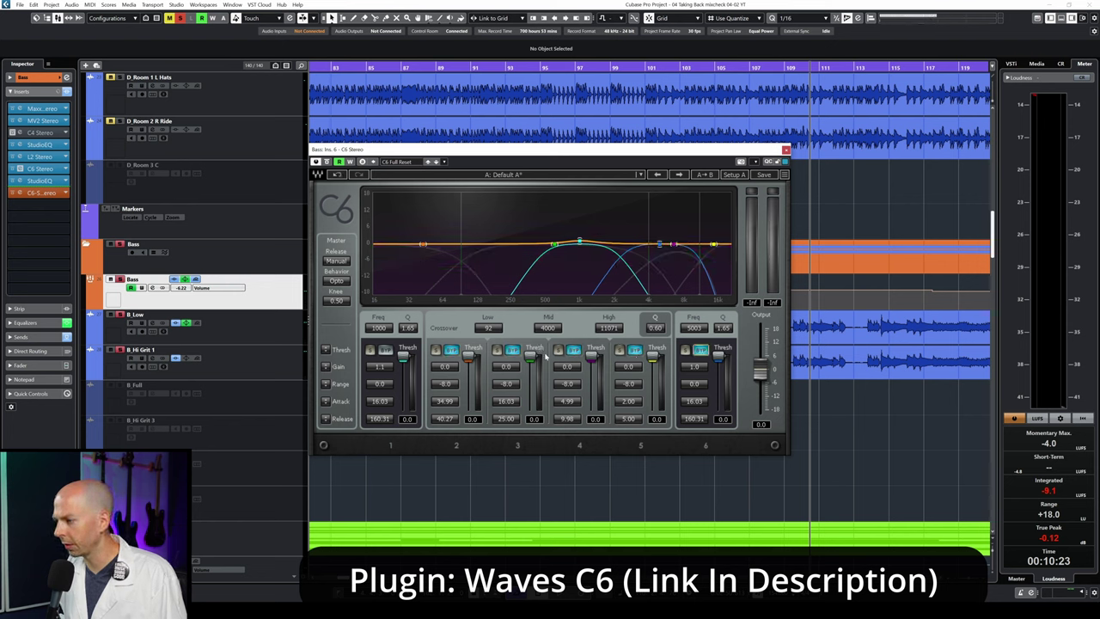
click(451, 351)
drag(487, 327, 487, 309)
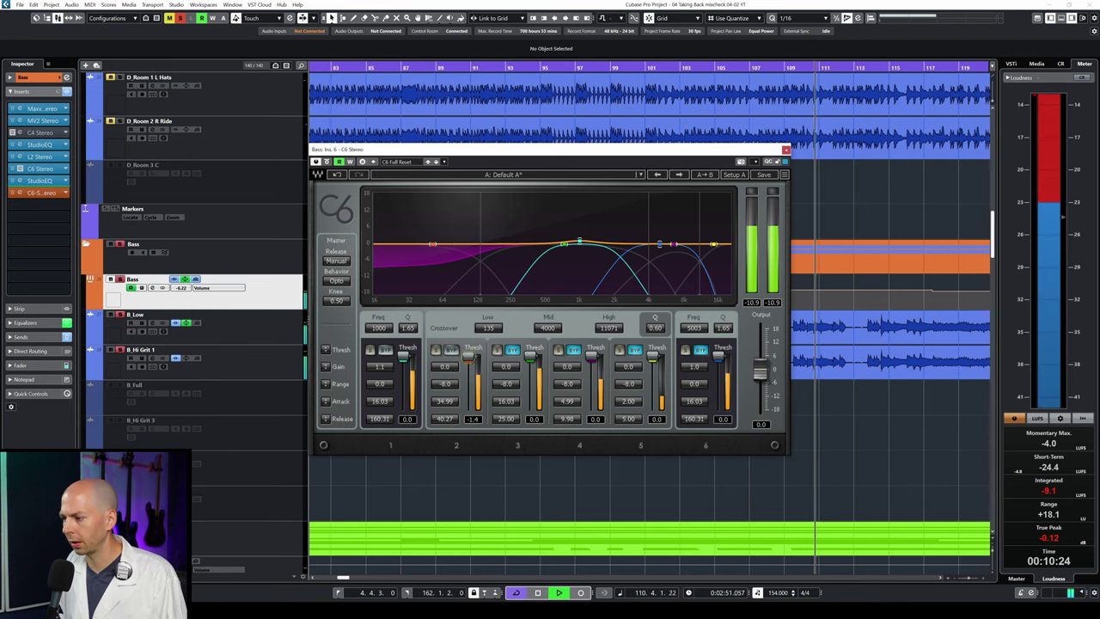
- Set C6 band 2 threshold to about -40 dB, range -6.5, and attack 36.22
drag(470, 356, 483, 384)
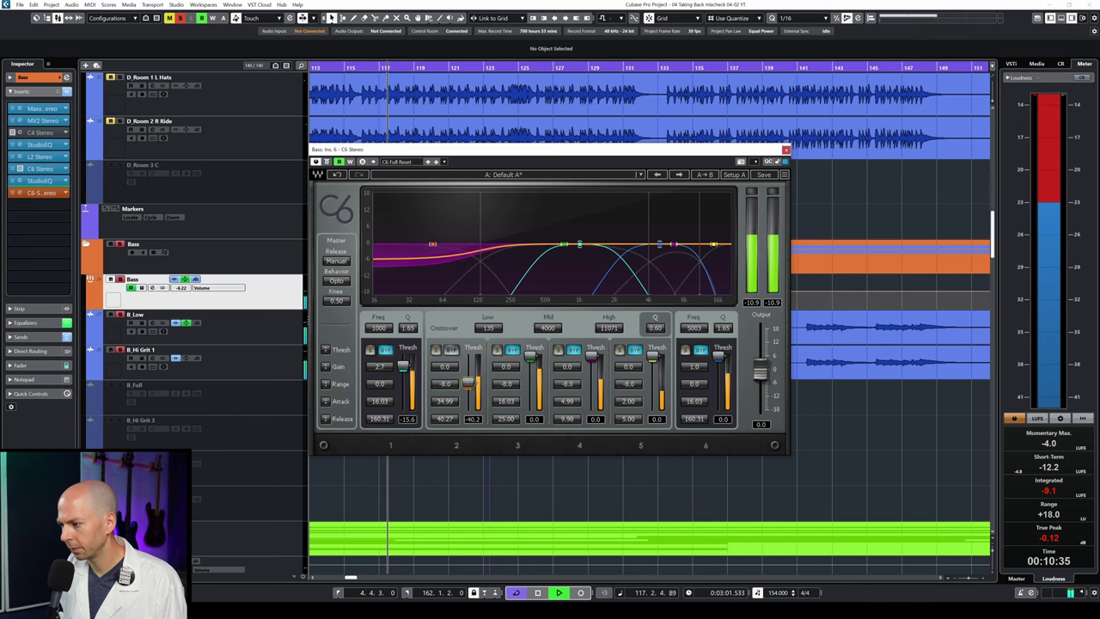
drag(445, 383, 445, 371)
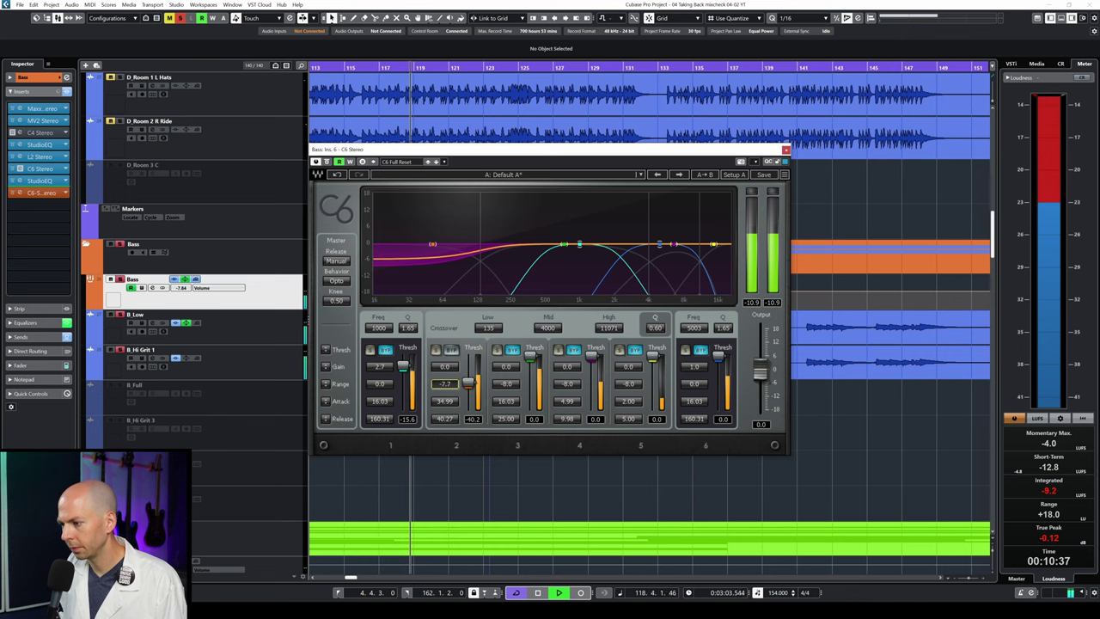
key(space)
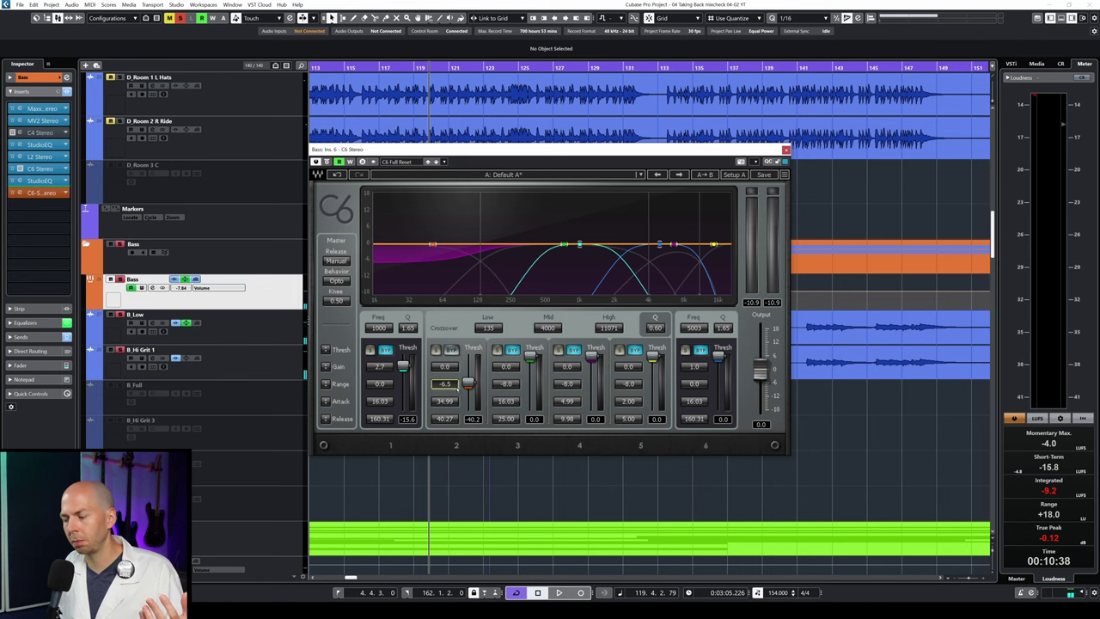
key(space)
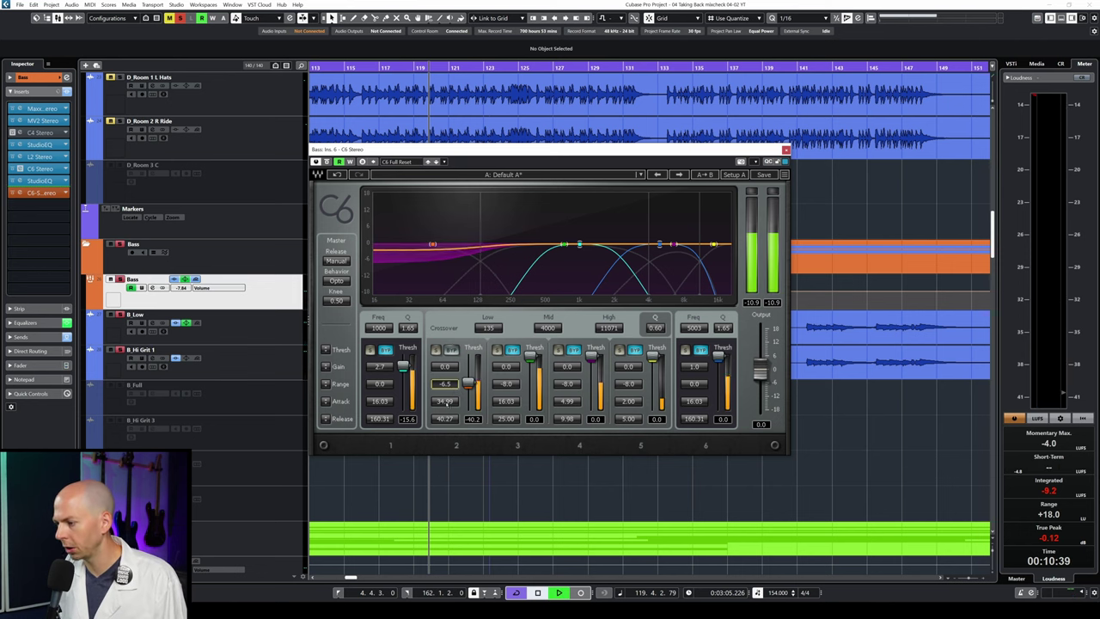
drag(443, 404, 442, 397)
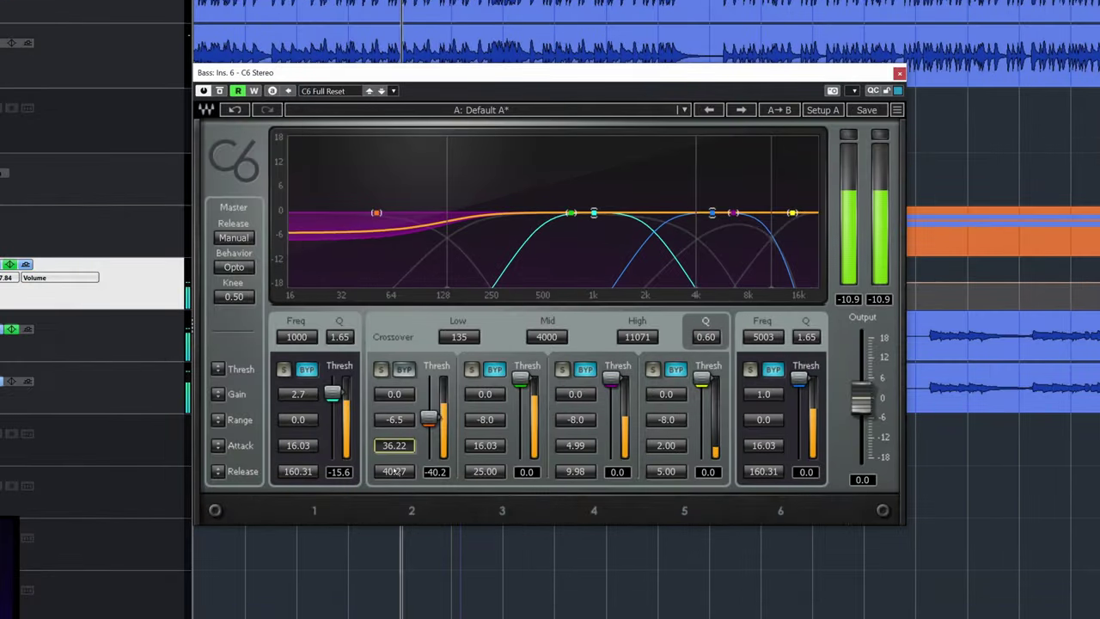
- Add a few dB of makeup gain to C6 band 2, A/B with bypass, and resume playback
click(393, 393)
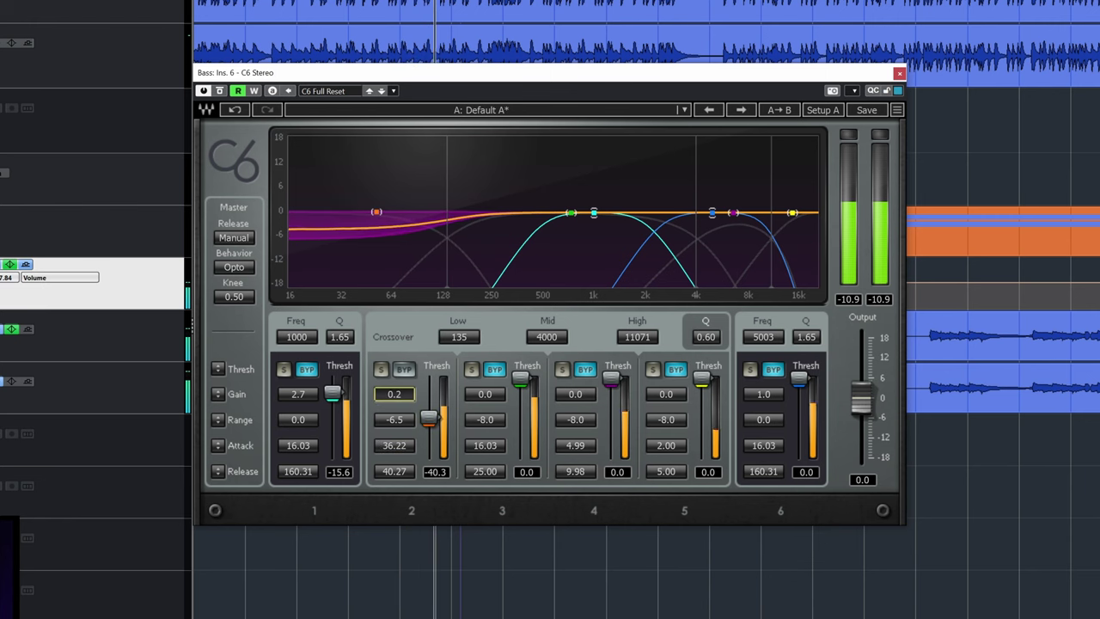
key(Up)
key(Up)
key(Up)
key(Up)
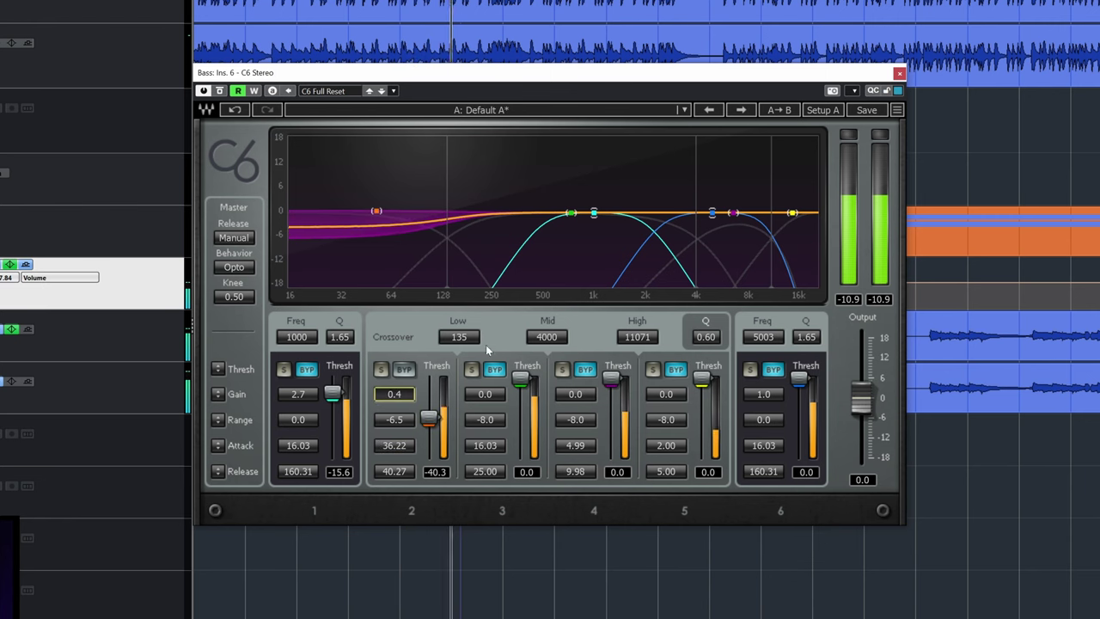
click(203, 91)
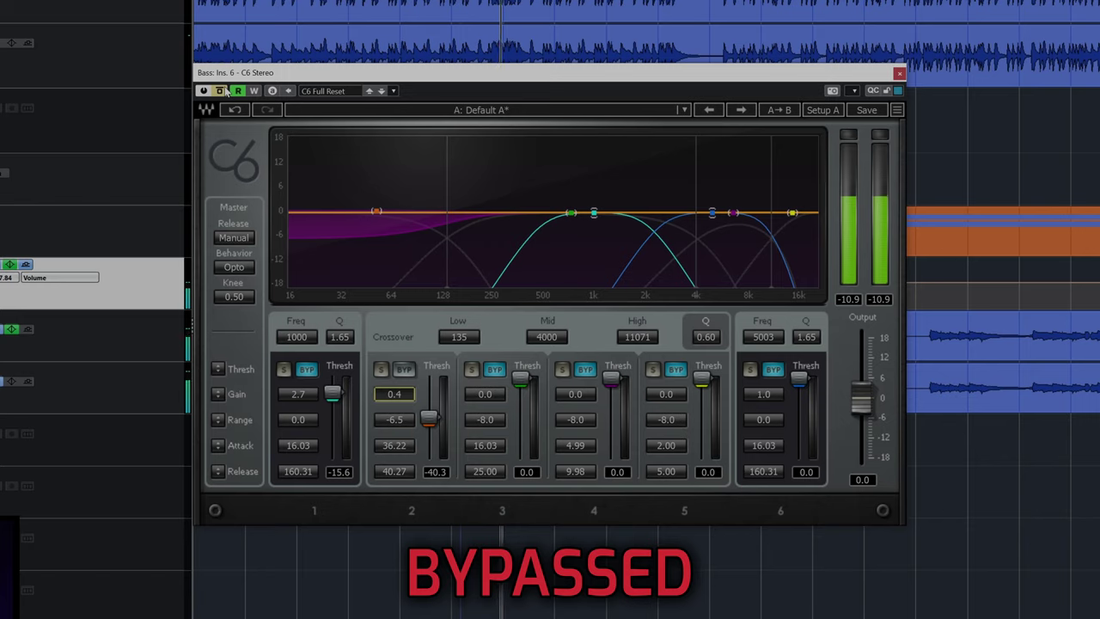
click(203, 90)
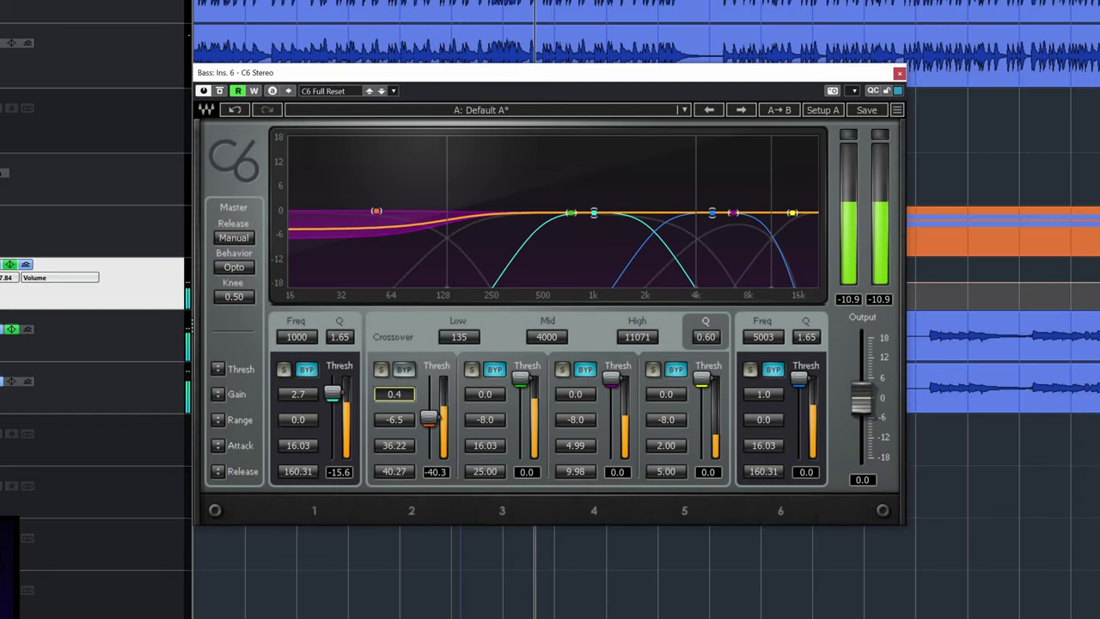
key(Up)
key(Up)
key(Up)
key(Up)
key(Up)
key(Up)
key(Up)
key(Up)
key(Up)
key(Up)
key(Up)
key(Up)
key(Up)
key(Up)
key(Up)
key(Up)
key(Up)
key(Up)
key(Up)
key(Up)
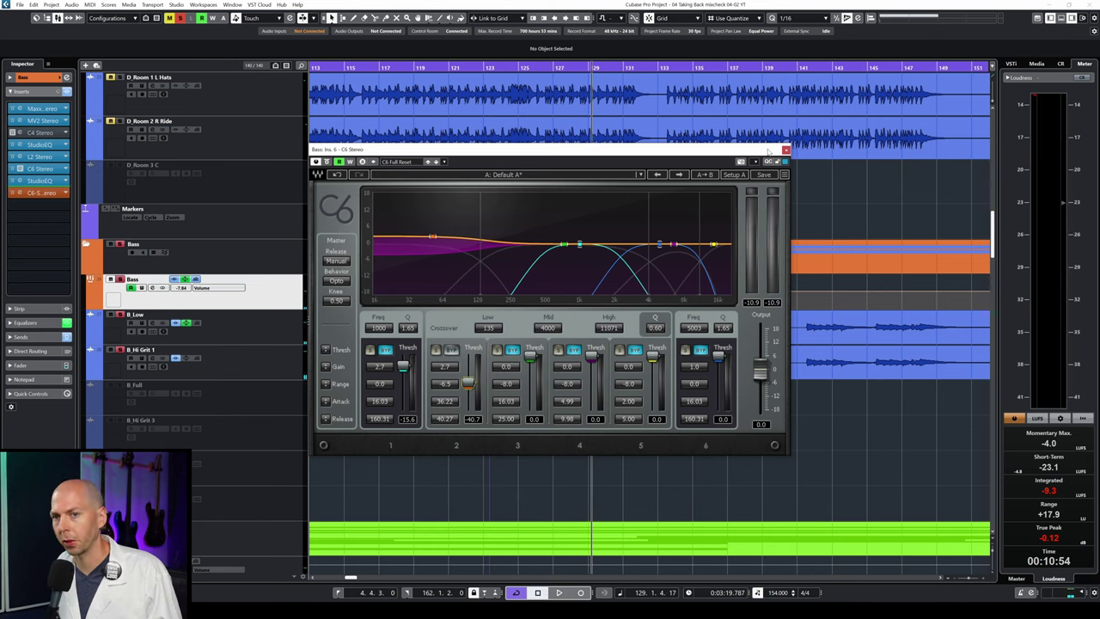
key(space)
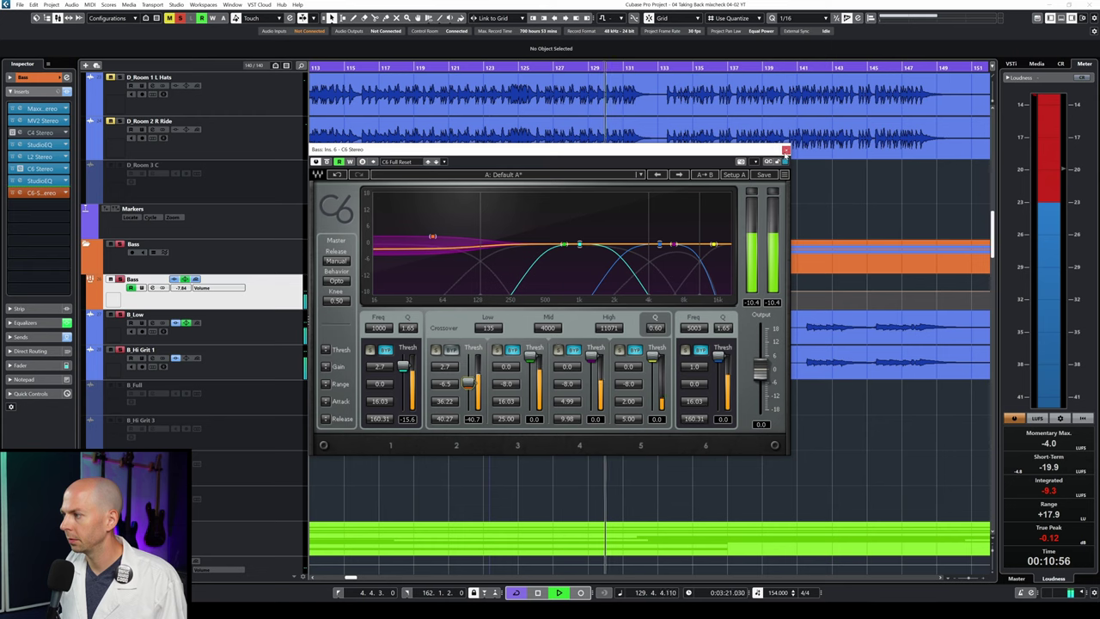